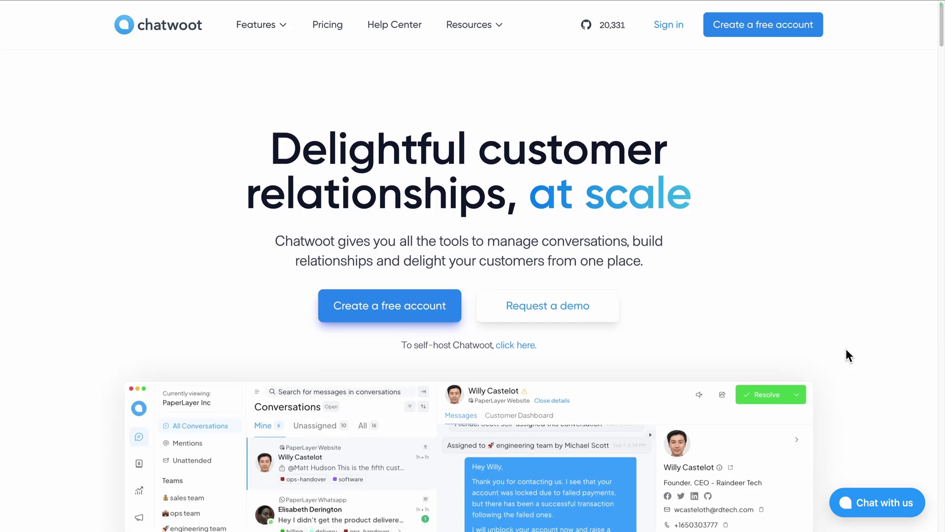
# Step: Scroll down the Chatwoot homepage through its customer-support product features
pyautogui.scroll(-3, 846, 349)
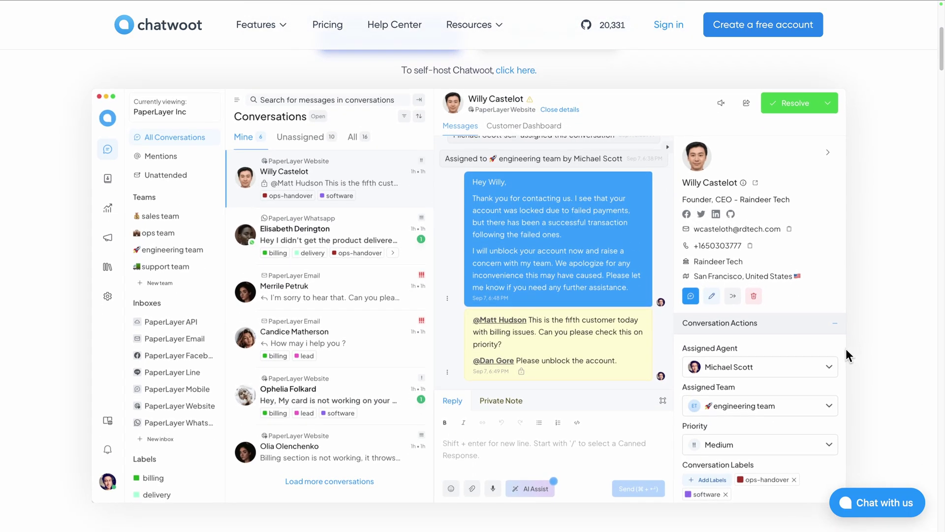
pyautogui.scroll(-10, 846, 349)
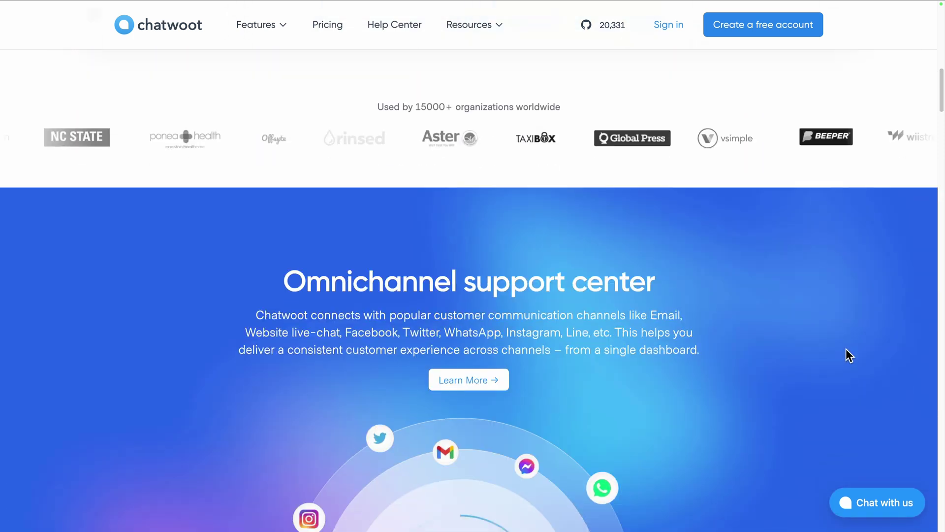
pyautogui.scroll(-1, 846, 349)
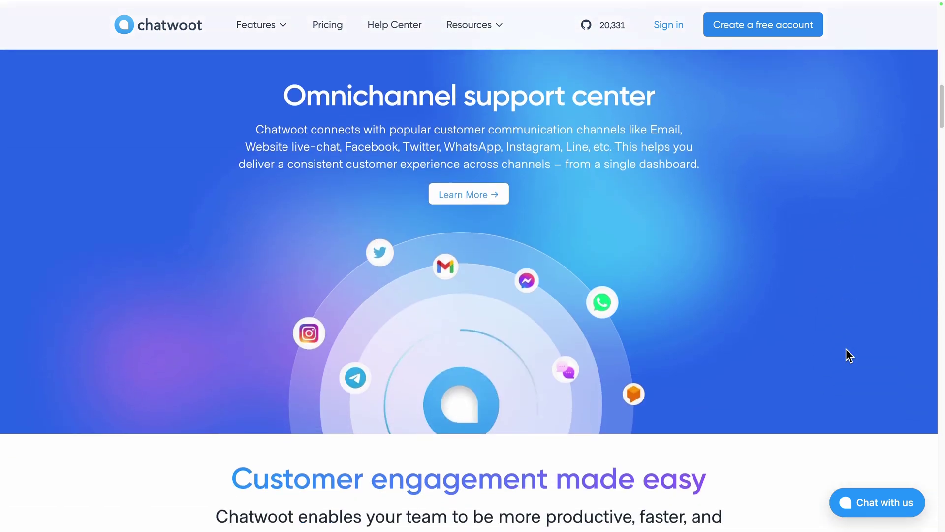
pyautogui.scroll(-10, 902, 377)
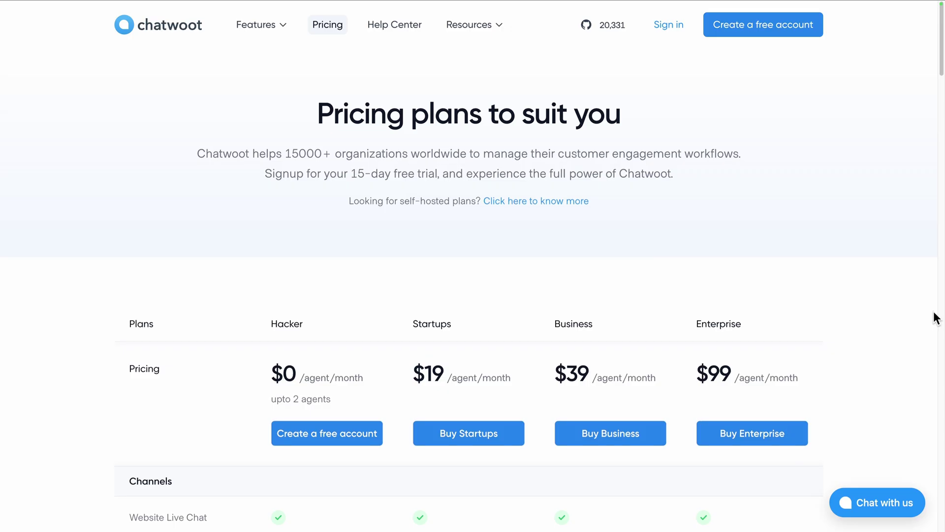
# Step: Scroll the self-hosted docs to the cloud providers list (AWS, Azure, DigitalOcean, Heroku)
pyautogui.scroll(-5, 936, 318)
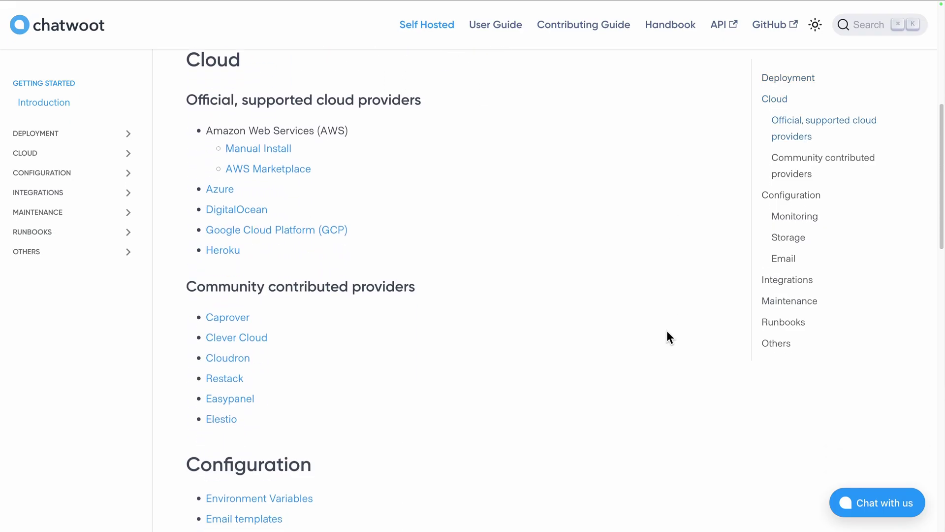
pyautogui.scroll(-7, 669, 336)
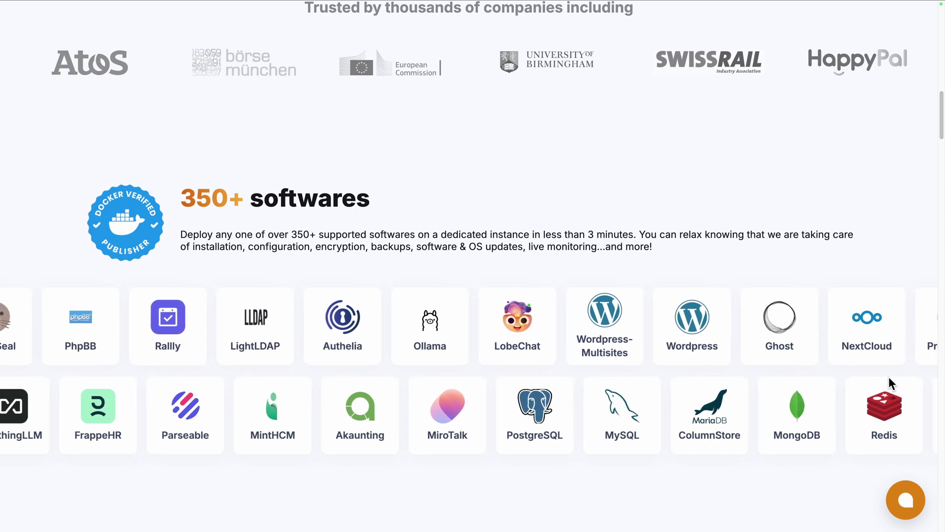
pyautogui.scroll(-5, 888, 377)
pyautogui.scroll(-5, 889, 378)
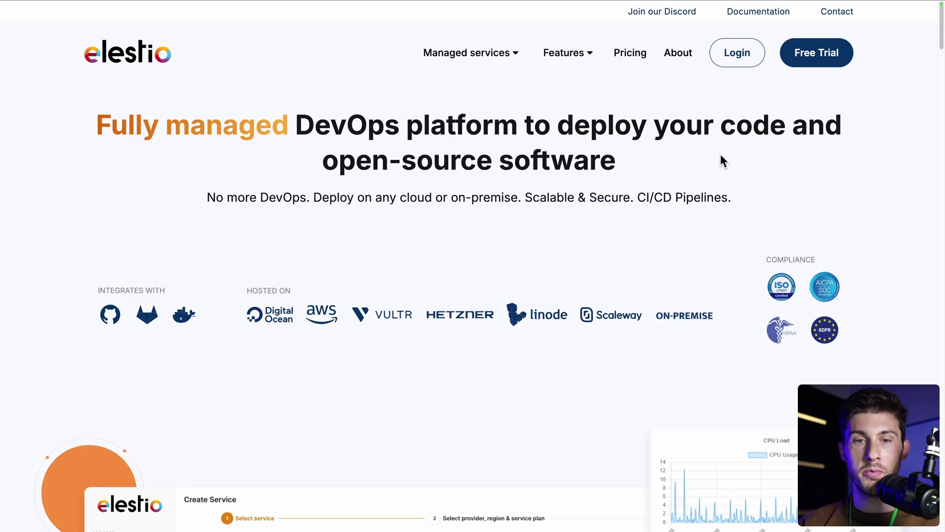
# Step: Sign in to Elestio, start a first deployment and select Chatwoot from a 'chat' search
pyautogui.click(738, 54)
pyautogui.click(565, 246)
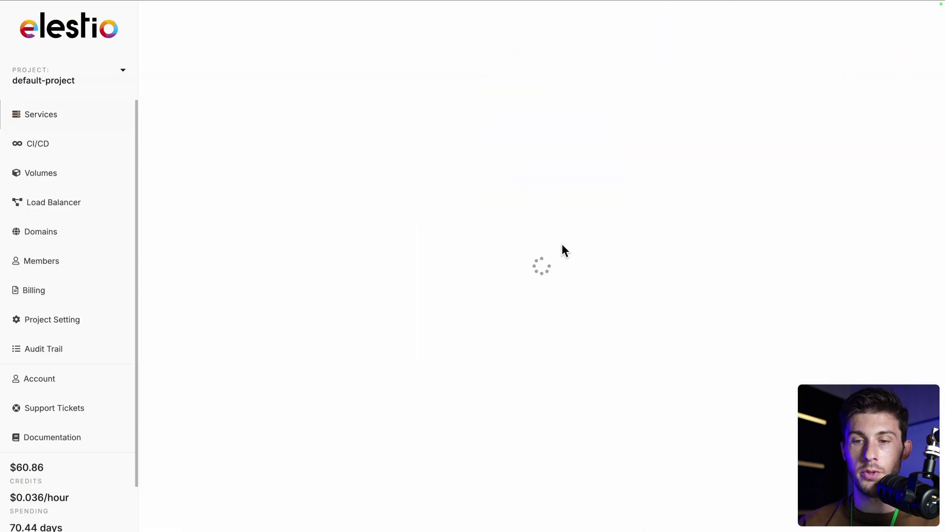
pyautogui.click(580, 151)
pyautogui.write('chat')
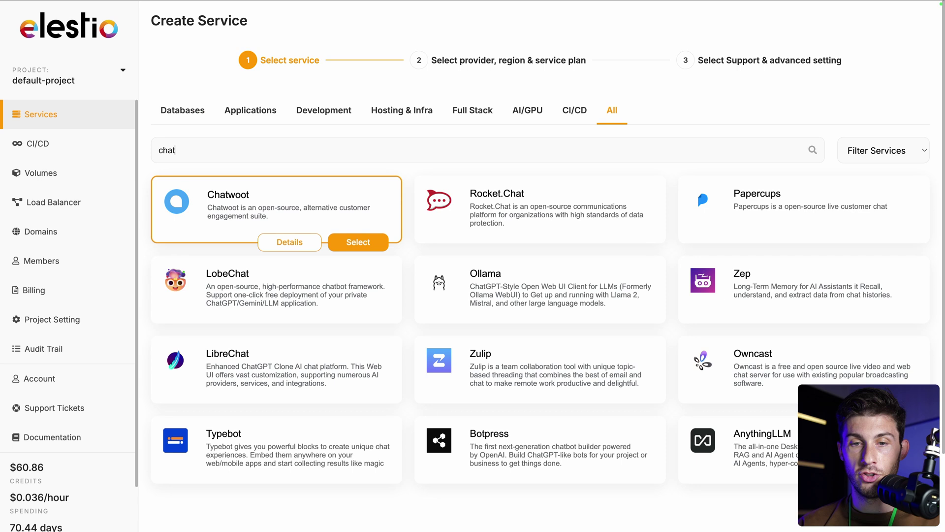
pyautogui.click(359, 242)
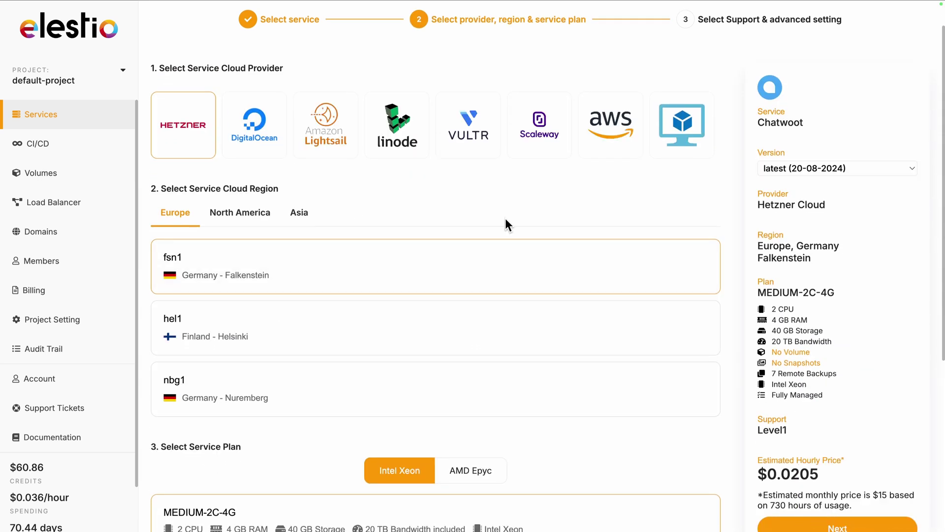
# Step: Deploy Chatwoot on Hetzner's MEDIUM-2C-4G plan with Level 1 support
pyautogui.scroll(-2, 507, 224)
pyautogui.scroll(-4, 505, 219)
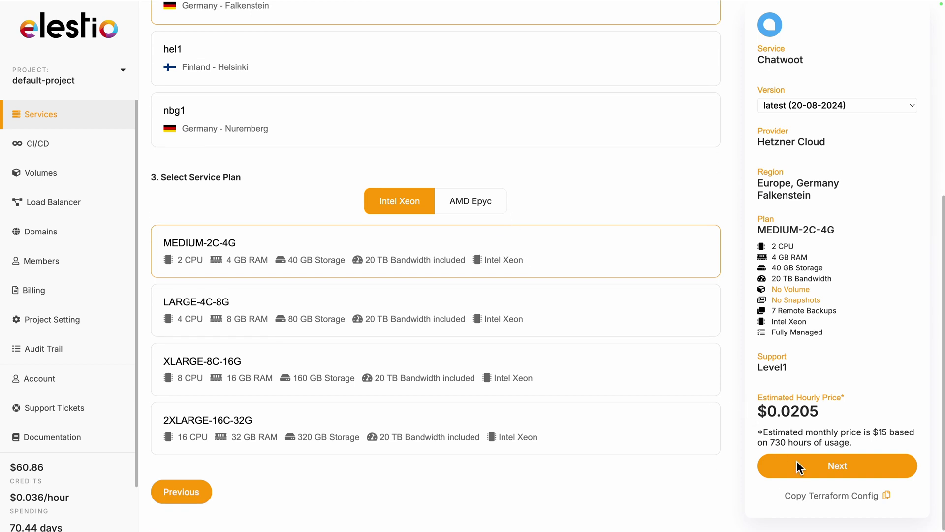
pyautogui.click(818, 465)
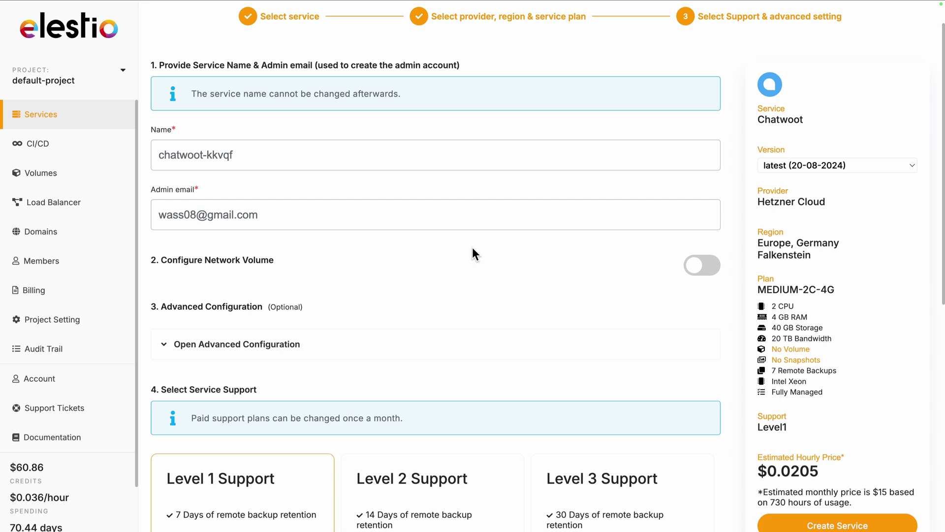
pyautogui.scroll(-6, 472, 249)
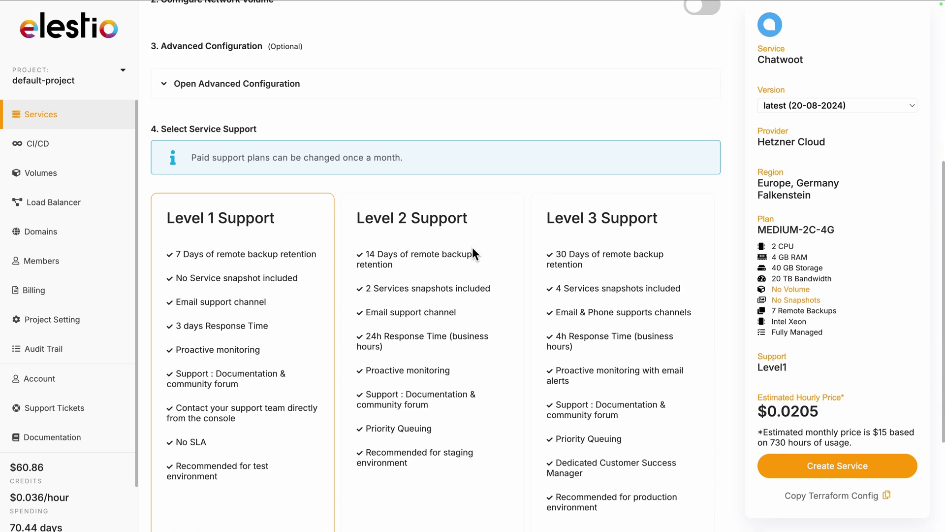
pyautogui.scroll(-2, 473, 252)
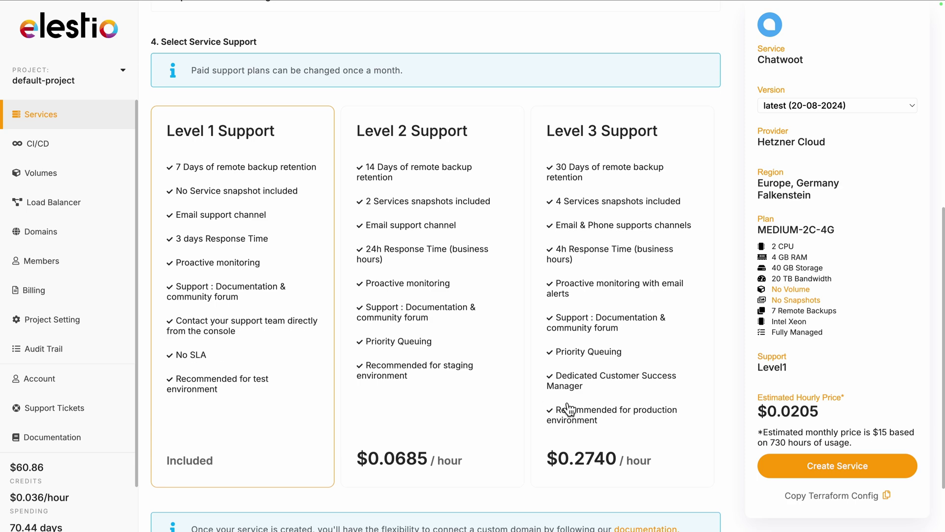
pyautogui.click(796, 466)
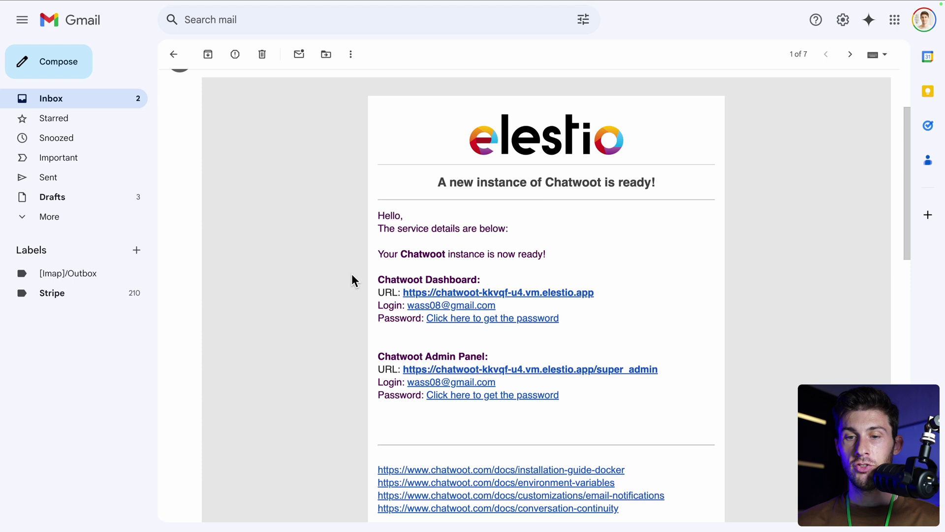
# Step: Copy the admin password of the running chatwoot-kkvqf service
pyautogui.scroll(-2, 339, 303)
pyautogui.scroll(-1, 337, 297)
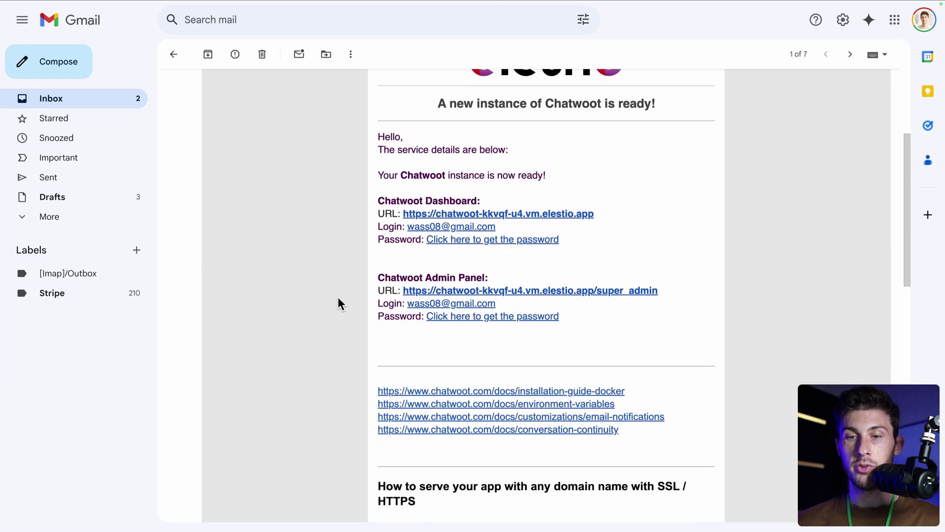
pyautogui.click(458, 242)
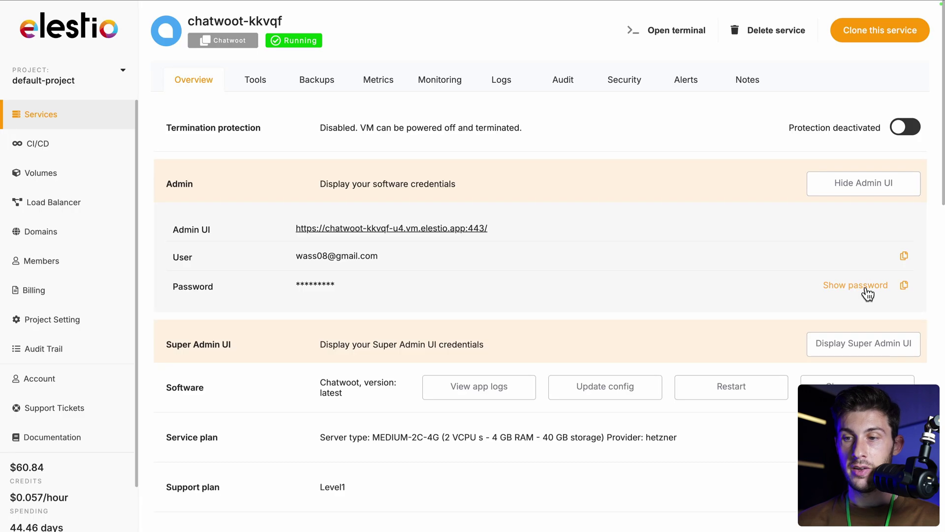
pyautogui.click(904, 290)
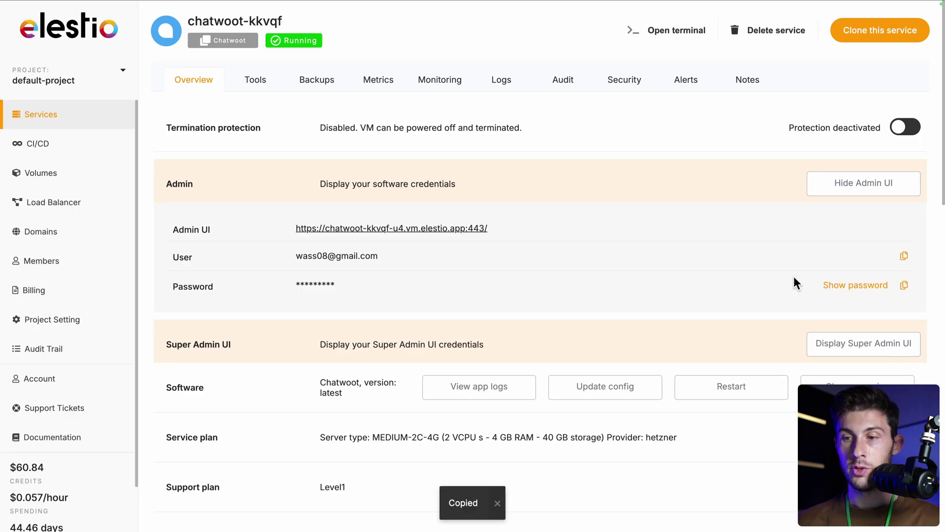
# Step: Log in to the Chatwoot admin UI by pasting the copied admin password
pyautogui.click(455, 229)
pyautogui.click(370, 250)
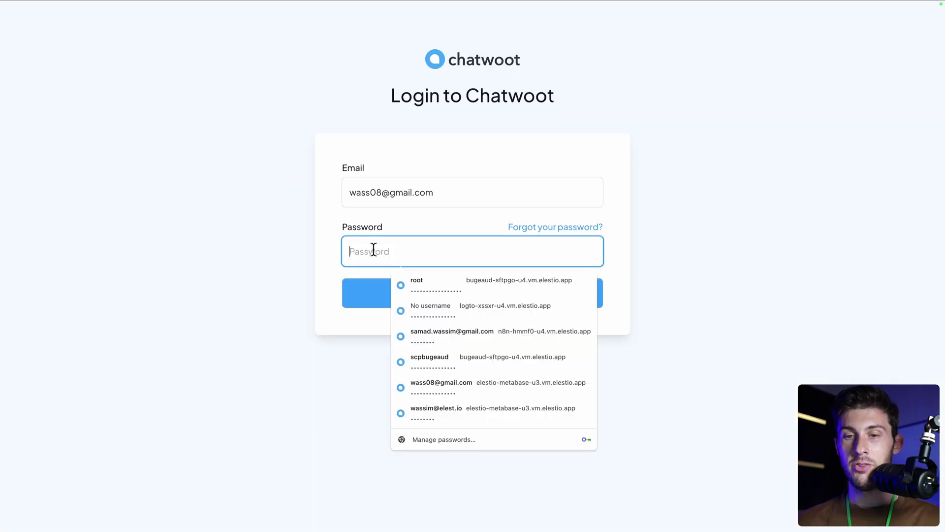
pyautogui.hotkey('ctrl', 'v')
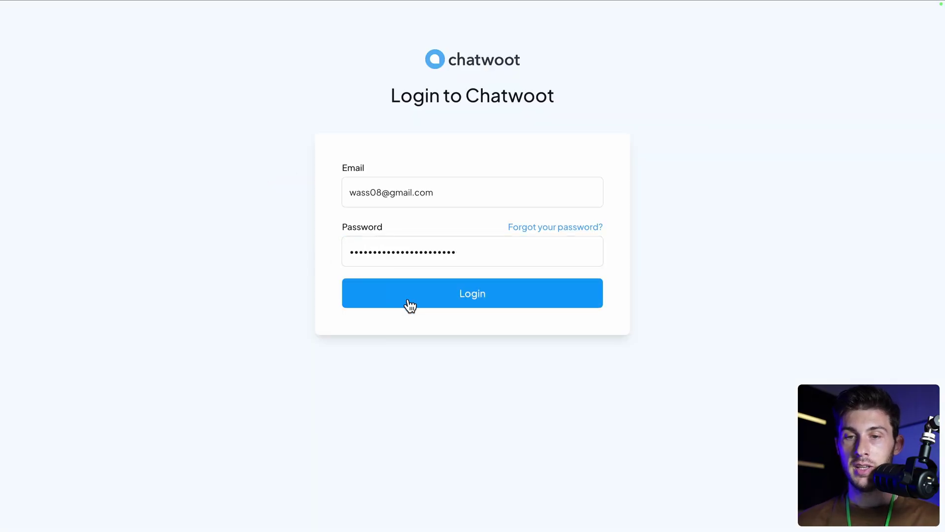
pyautogui.click(404, 304)
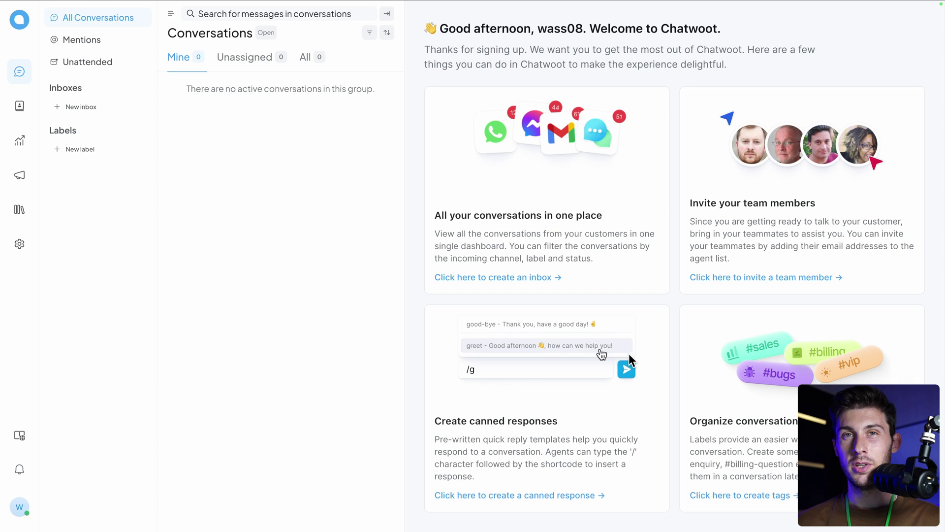
# Step: Start creating a new inbox from the welcome dashboard's create-inbox link
pyautogui.click(524, 278)
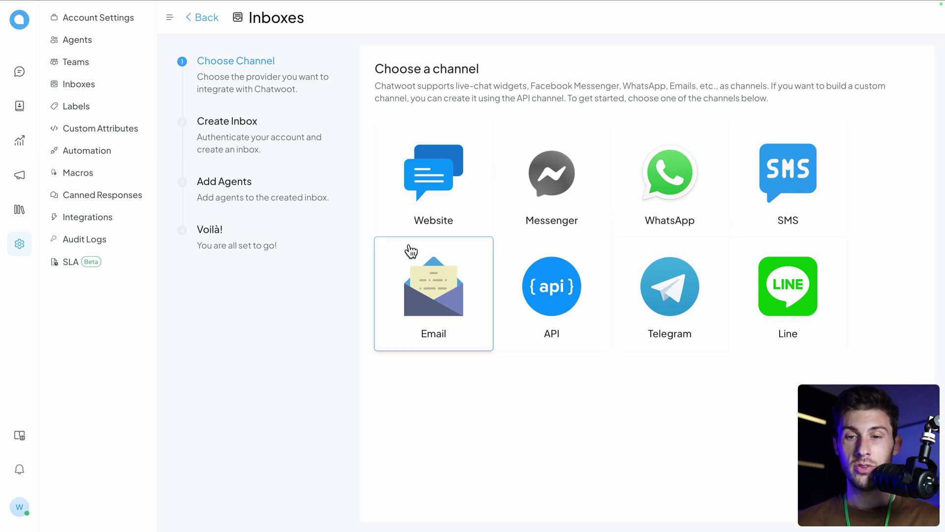
pyautogui.click(416, 186)
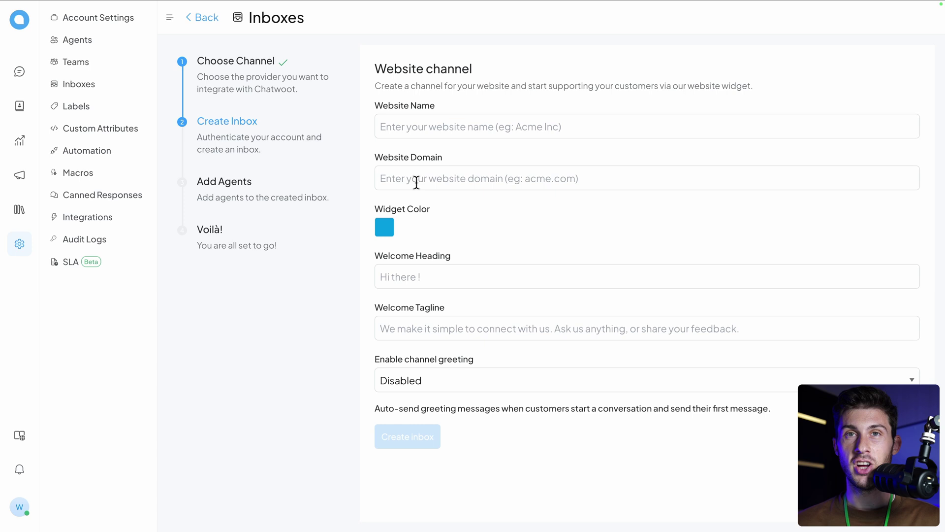
pyautogui.click(435, 126)
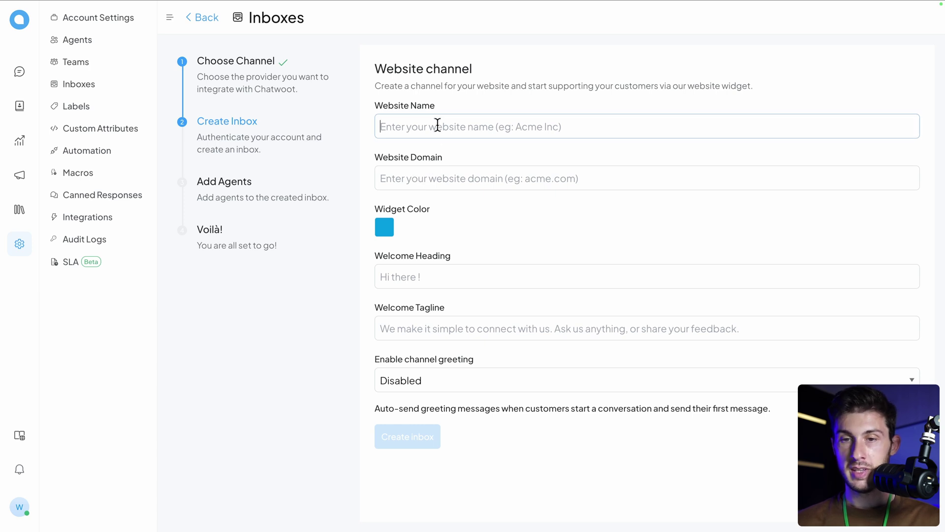
pyautogui.write('Demo Center')
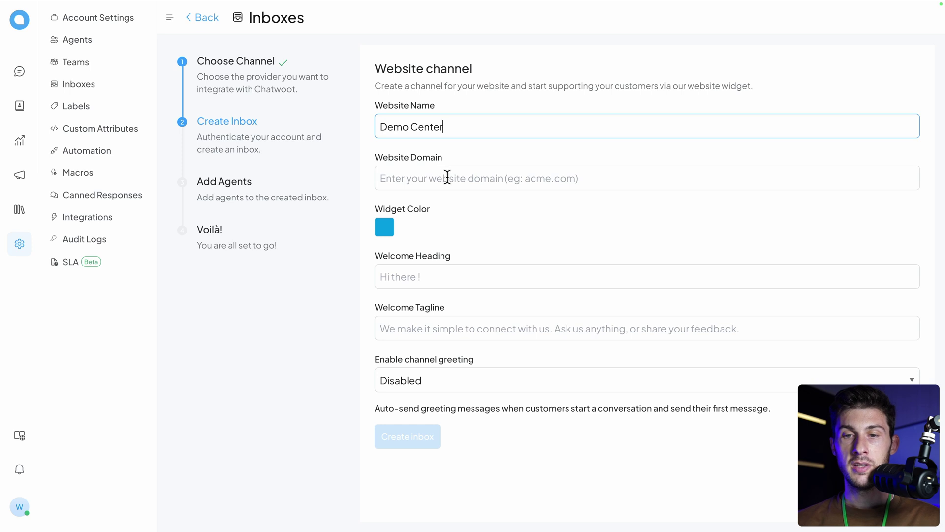
pyautogui.click(447, 177)
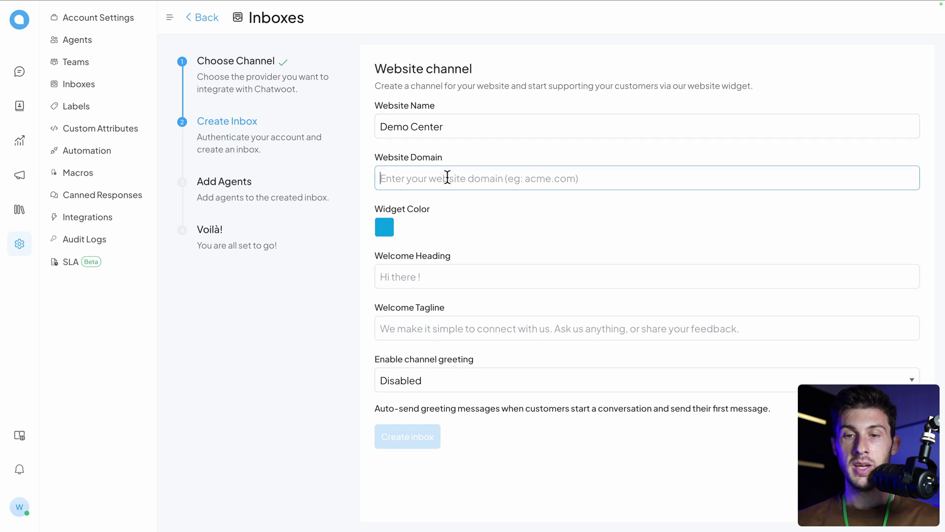
pyautogui.write('www.mobme.org')
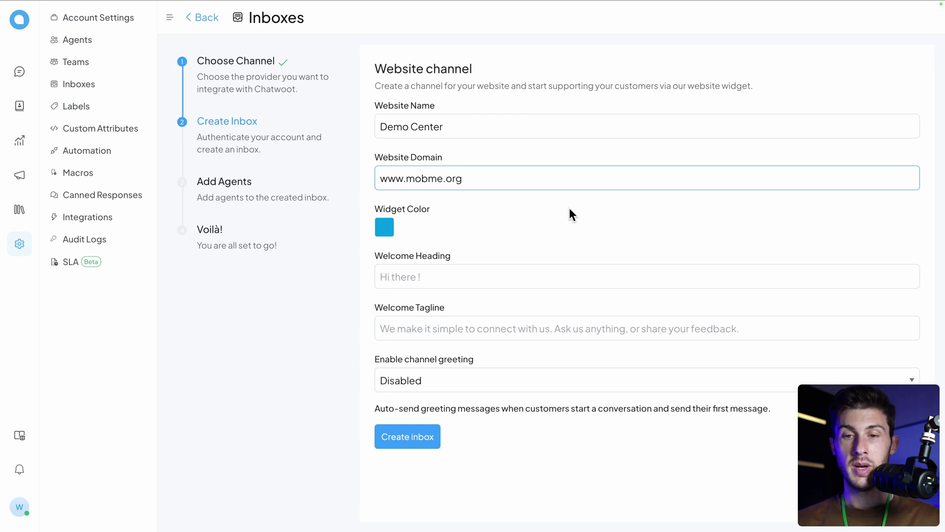
# Step: Set the widget colour to bright orange #FFA600
pyautogui.click(383, 230)
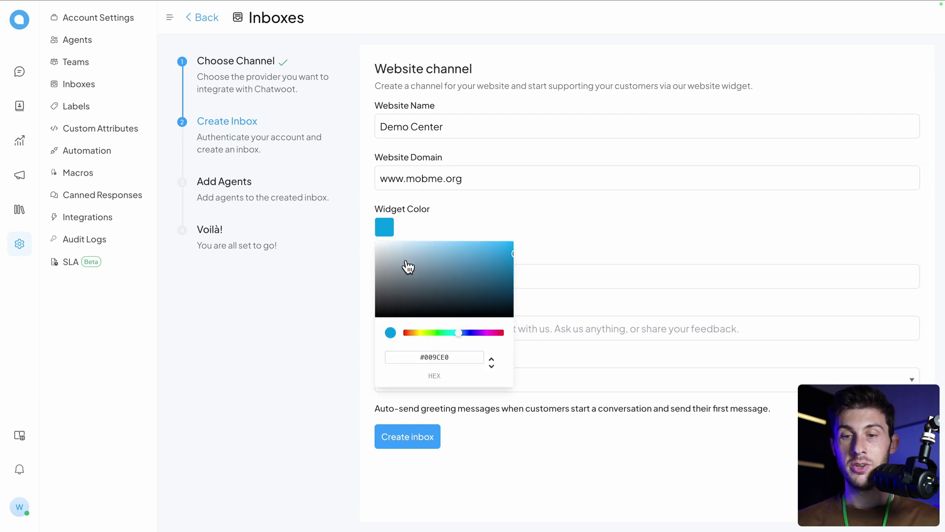
pyautogui.moveTo(408, 333); pyautogui.dragTo(418, 333)
pyautogui.click(511, 247)
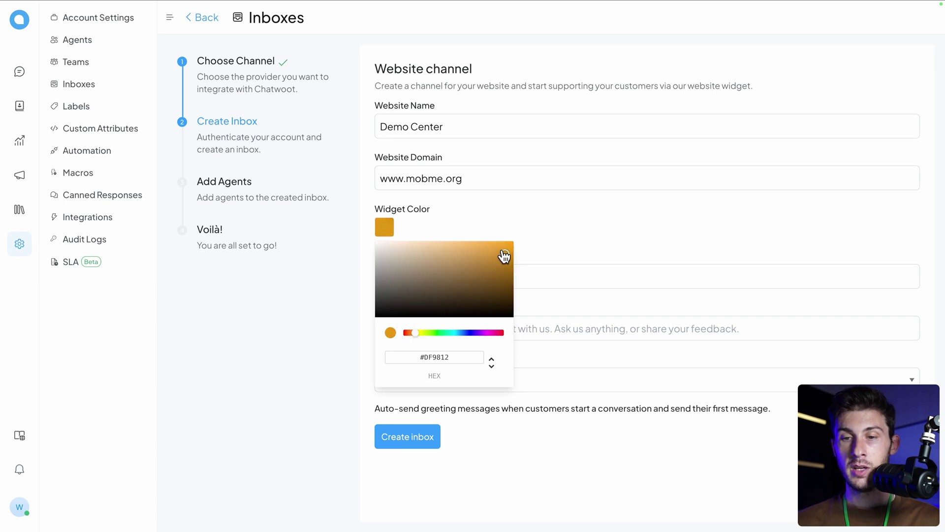
pyautogui.click(527, 223)
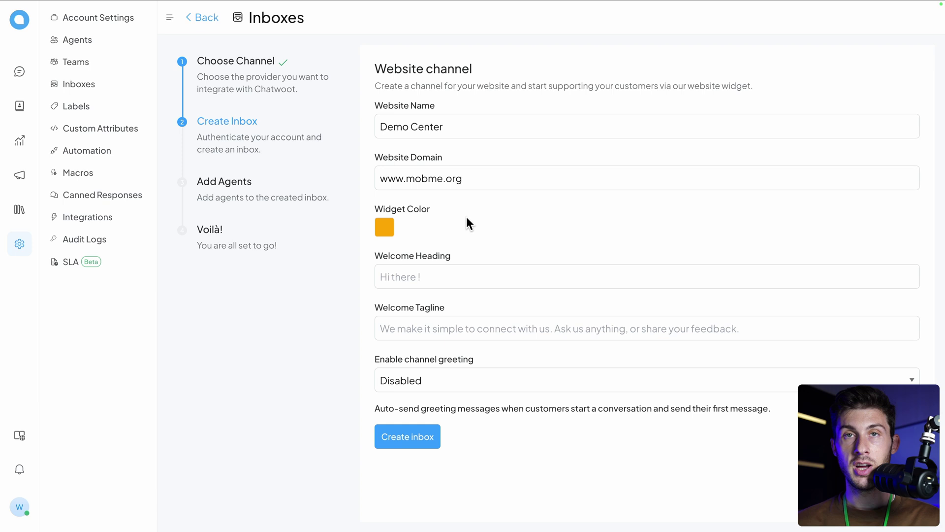
# Step: Fill in the widget's welcome heading and tagline
pyautogui.click(436, 268)
pyautogui.write('How can I help you?')
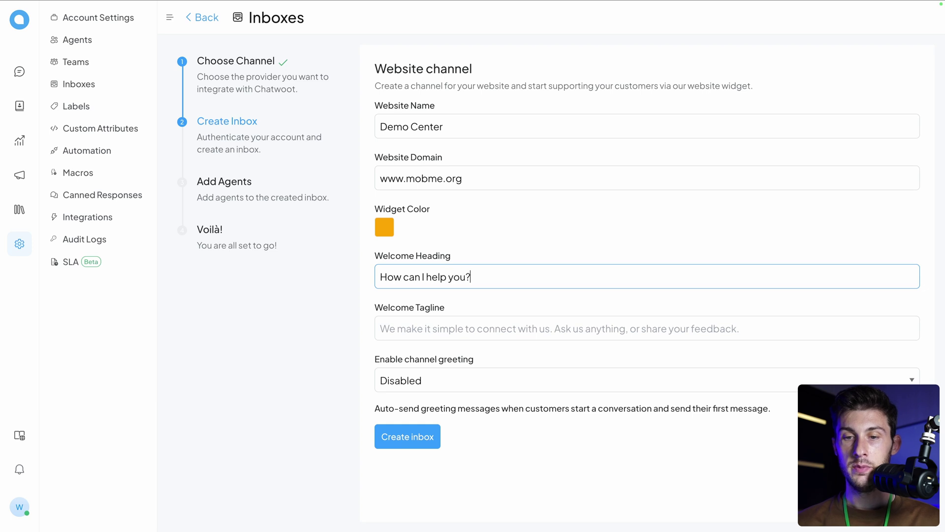
pyautogui.click(403, 329)
pyautogui.write('We are here to help you')
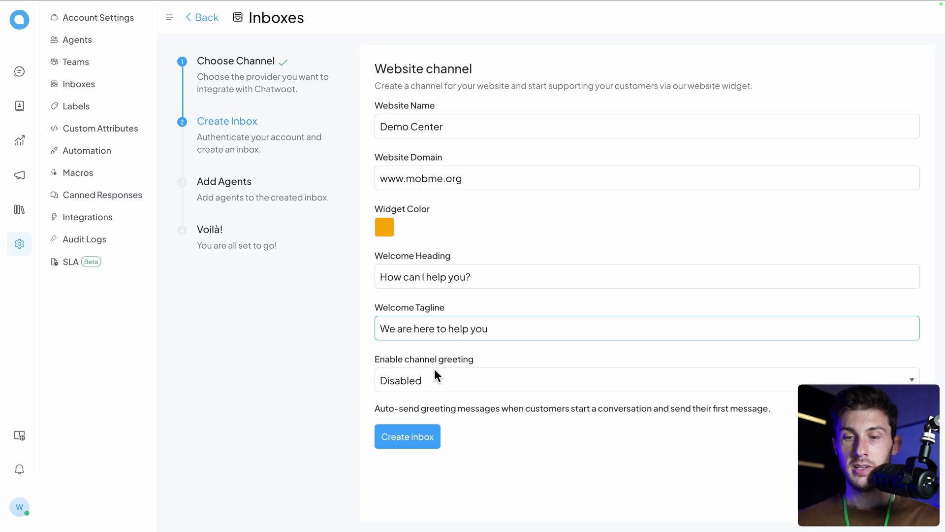
# Step: Enable the channel greeting and type 'We will quickly reply to you'
pyautogui.press('Tab')
pyautogui.click(406, 373)
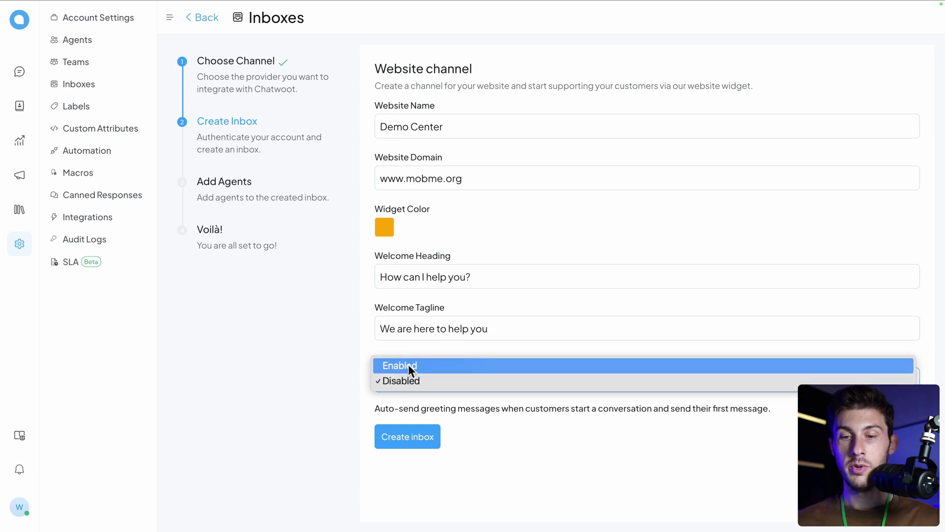
pyautogui.click(408, 365)
pyautogui.scroll(-1, 371, 362)
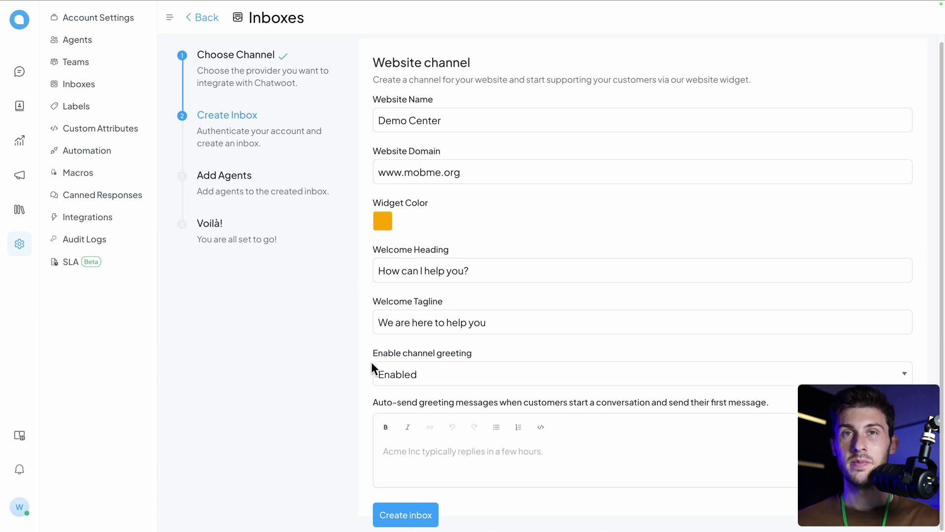
pyautogui.click(422, 427)
pyautogui.write('We will quickly reply to you')
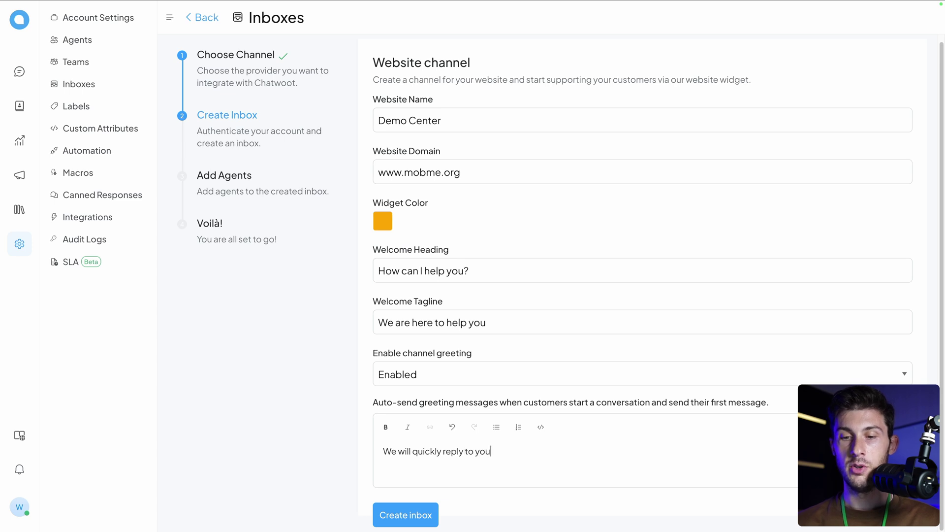
# Step: Create the Demo Center inbox, add the agent to it, and copy the widget script
pyautogui.click(424, 512)
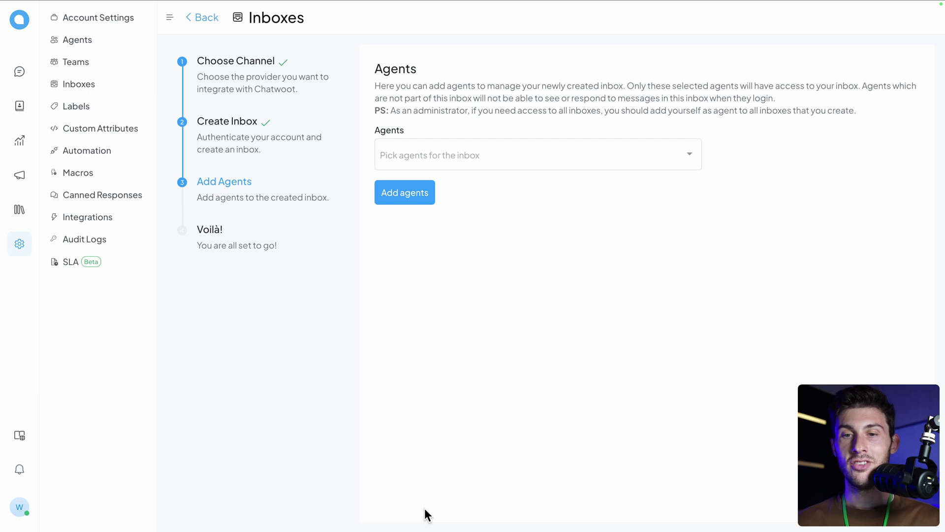
pyautogui.click(548, 152)
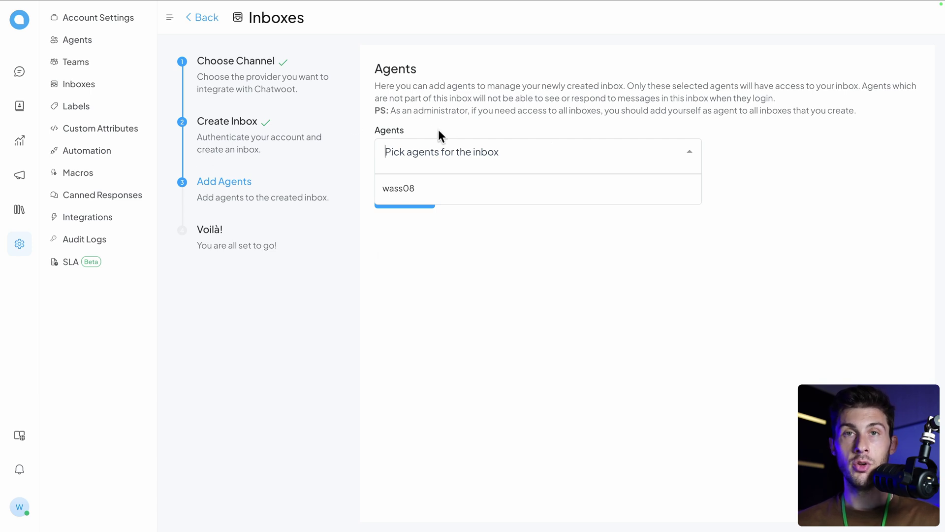
pyautogui.click(452, 190)
pyautogui.click(471, 241)
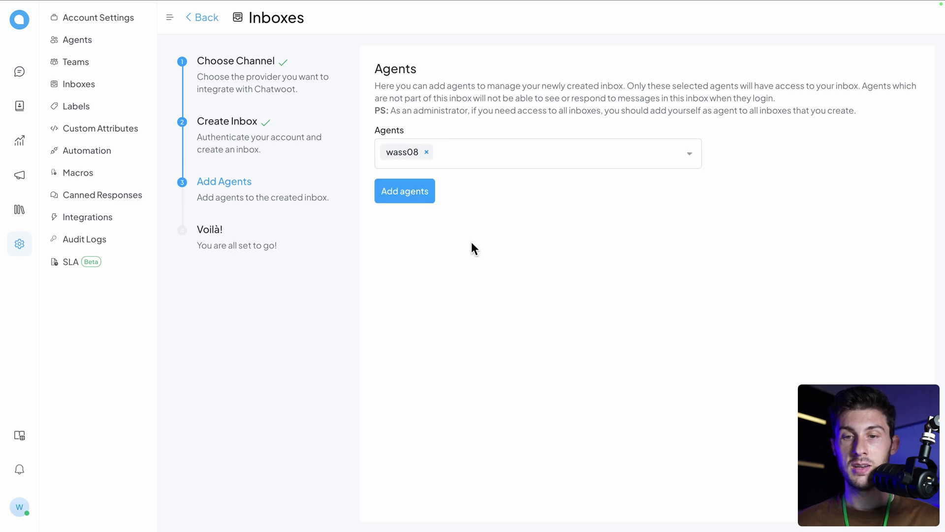
pyautogui.click(416, 199)
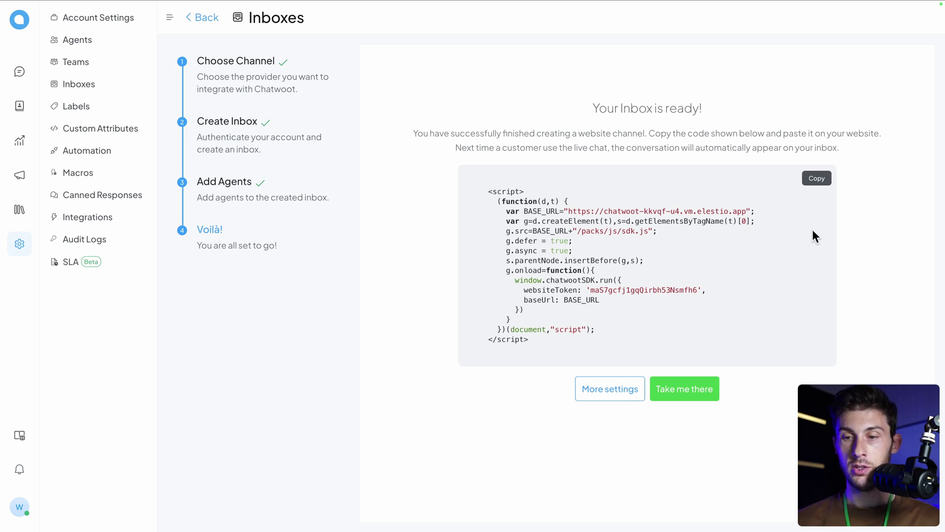
pyautogui.click(811, 181)
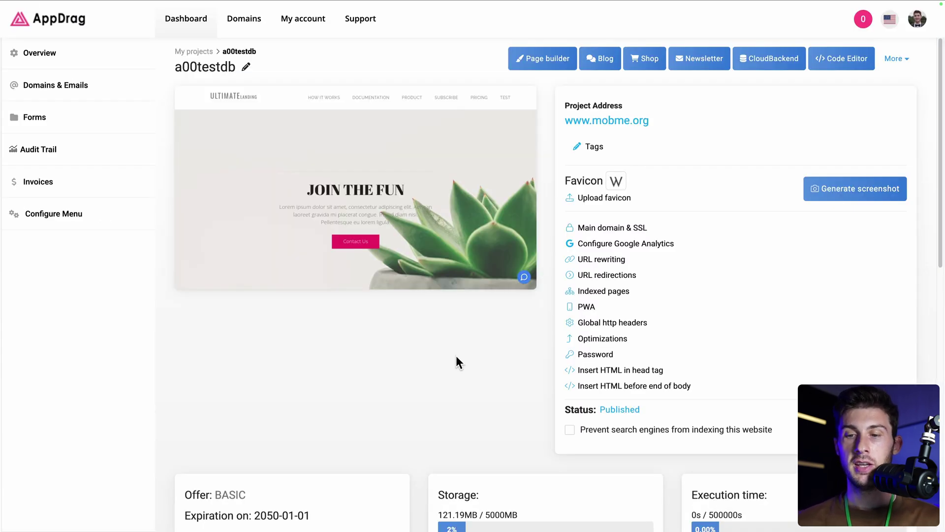
# Step: Paste the Chatwoot widget script into the site's end-of-body HTML and save
pyautogui.click(602, 387)
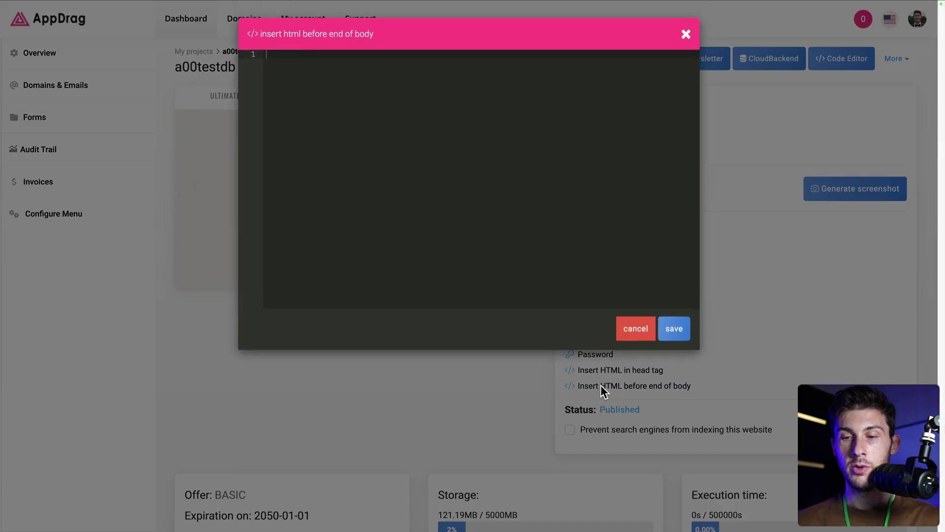
pyautogui.hotkey('ctrl', 'v')
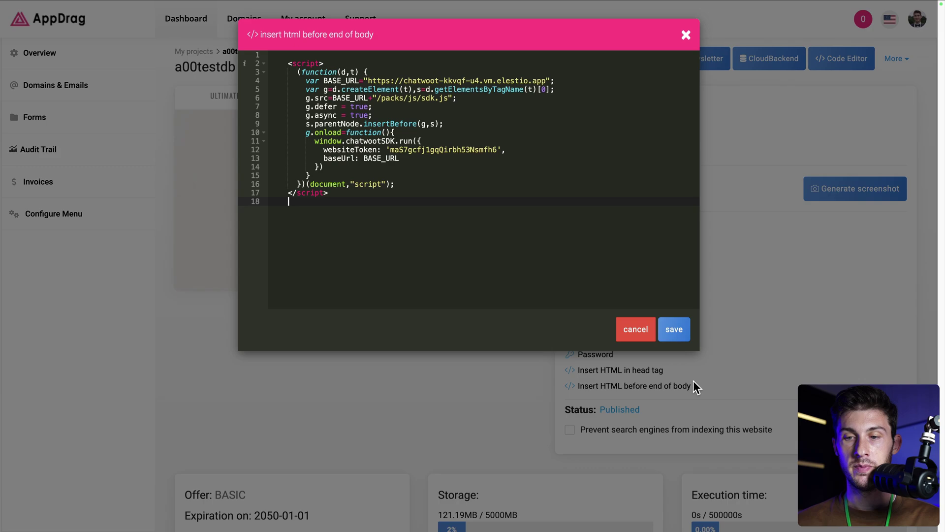
pyautogui.click(672, 329)
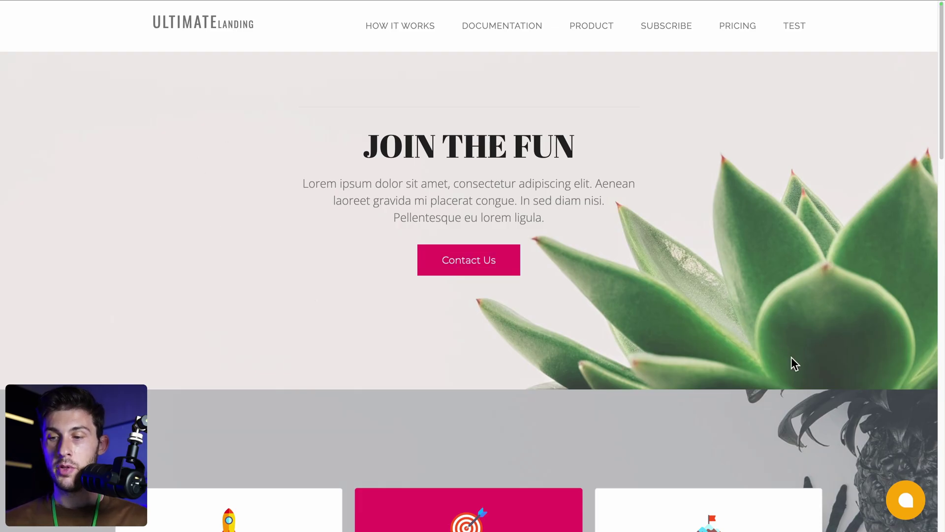
pyautogui.click(903, 508)
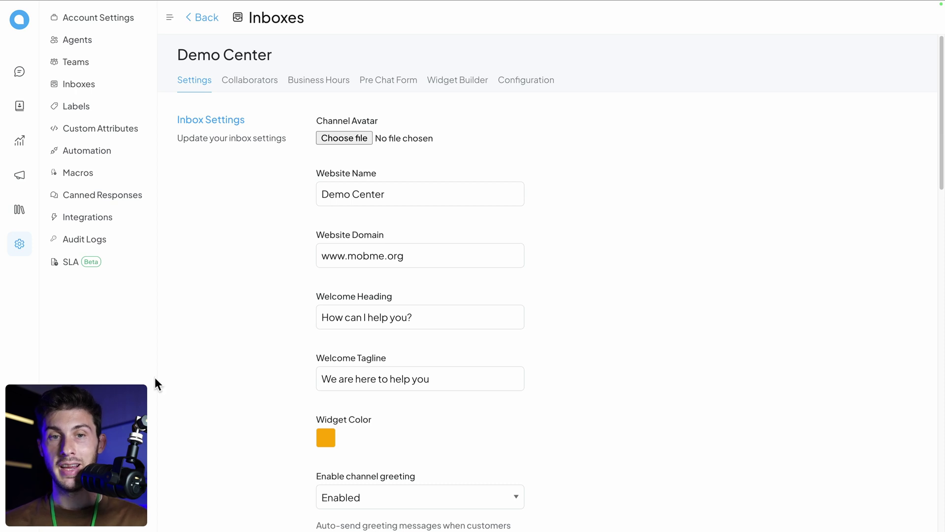
# Step: Set the agent's availability status to Online
pyautogui.click(19, 514)
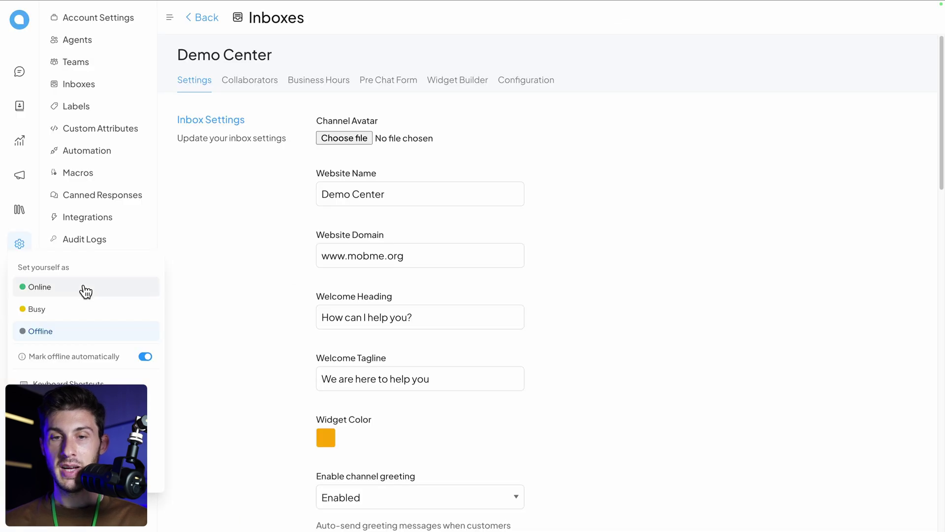
pyautogui.click(86, 290)
pyautogui.click(254, 206)
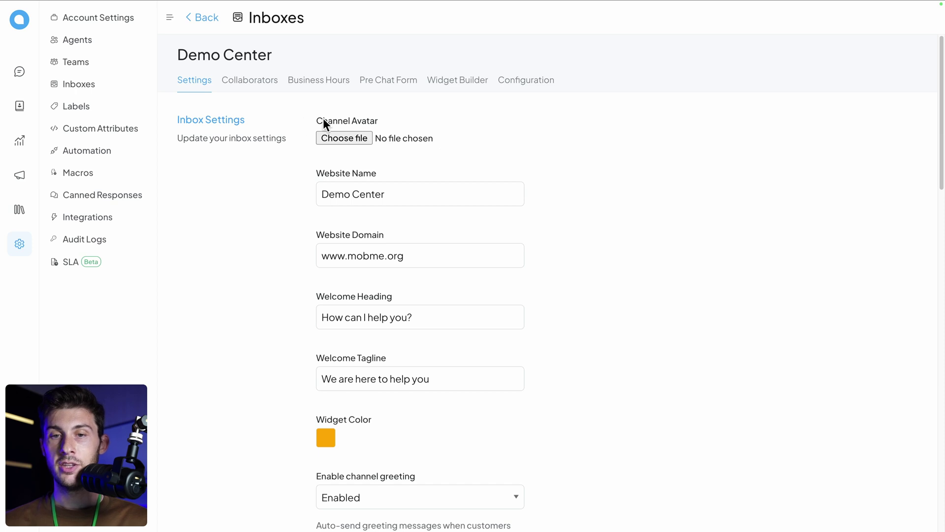
# Step: Upload elestio_icon.png as the Demo Center inbox avatar
pyautogui.click(346, 138)
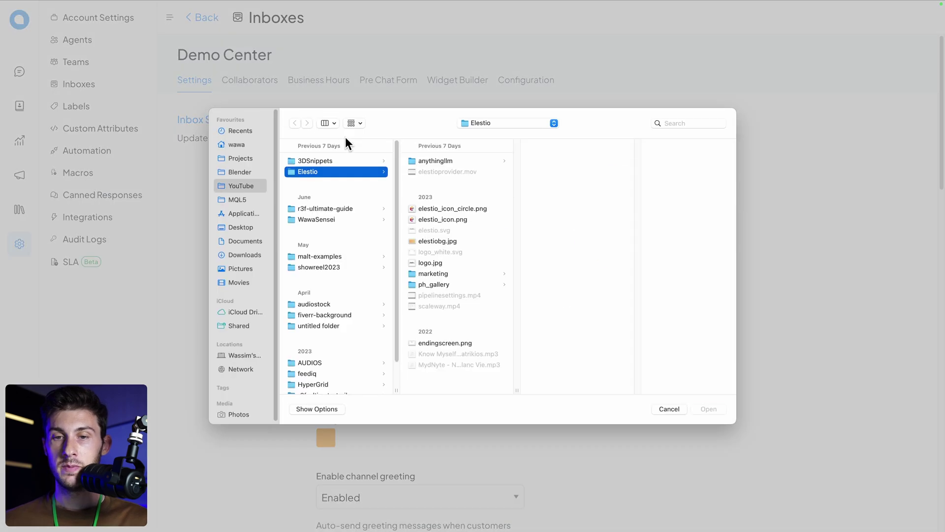
pyautogui.click(718, 409)
pyautogui.scroll(-6, 279, 345)
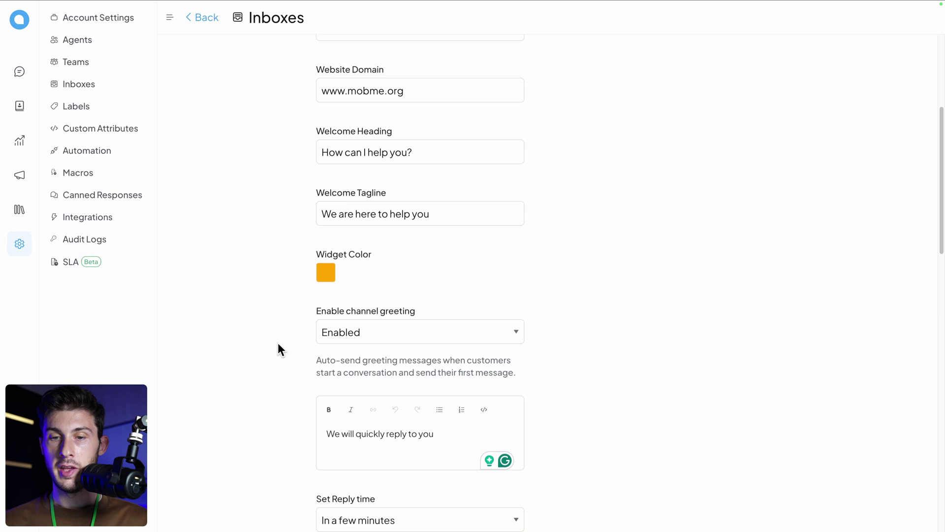
pyautogui.scroll(-8, 278, 344)
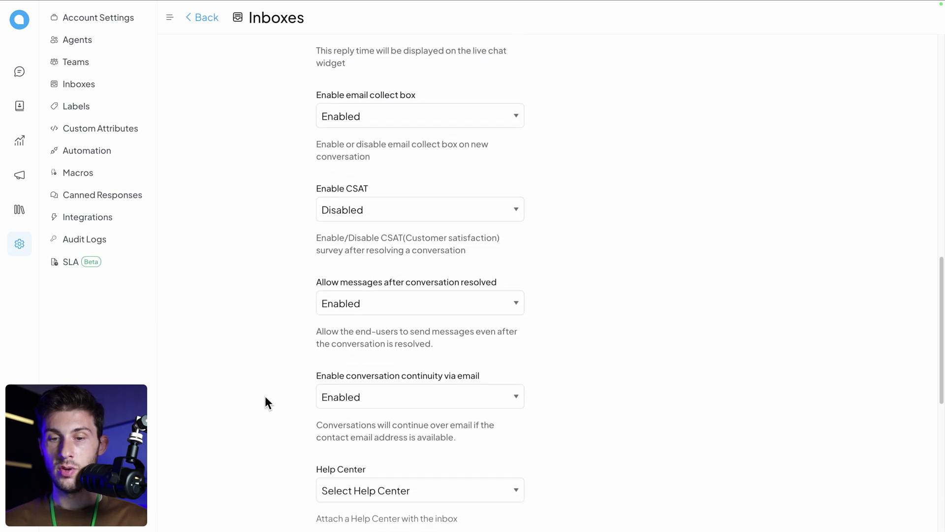
pyautogui.scroll(-3, 265, 397)
pyautogui.scroll(-8, 265, 396)
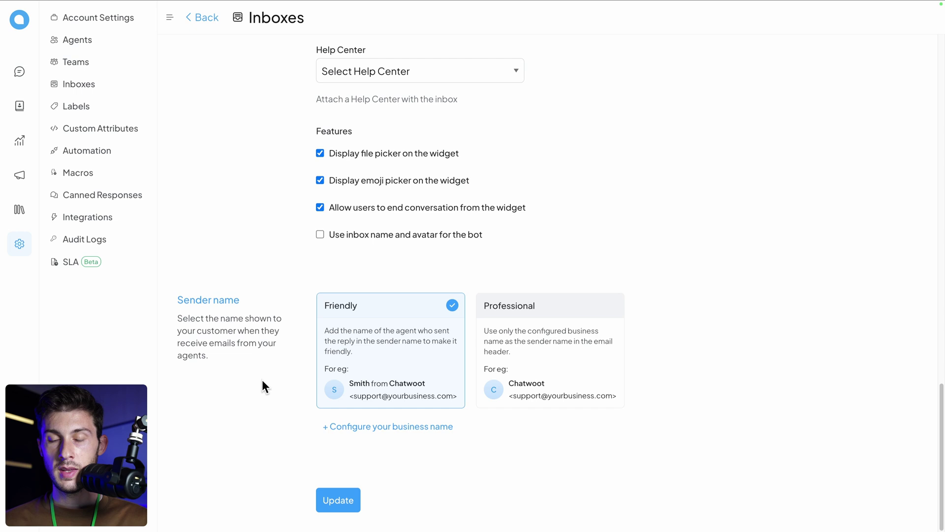
pyautogui.doubleClick(182, 301)
pyautogui.moveTo(182, 306); pyautogui.dragTo(241, 362)
pyautogui.click(241, 364)
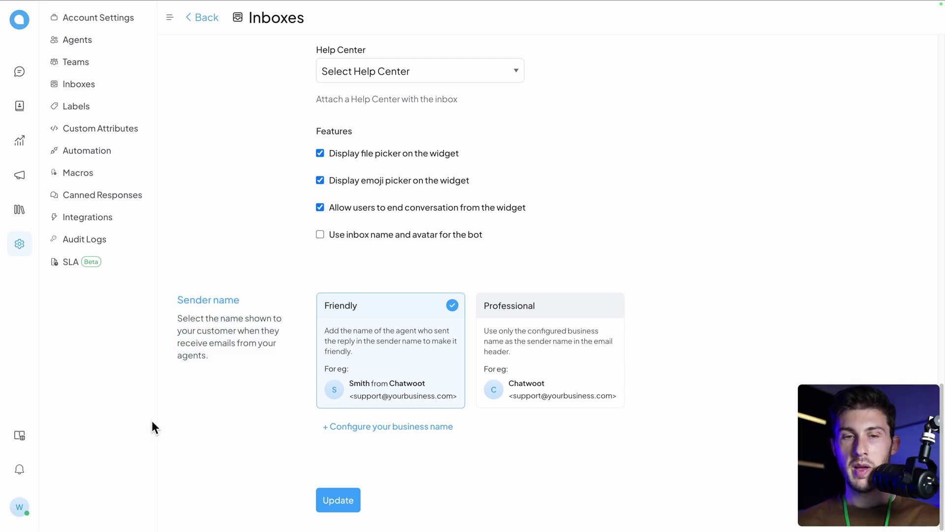
# Step: Save Elestio as the business sender name and update the inbox settings
pyautogui.click(22, 506)
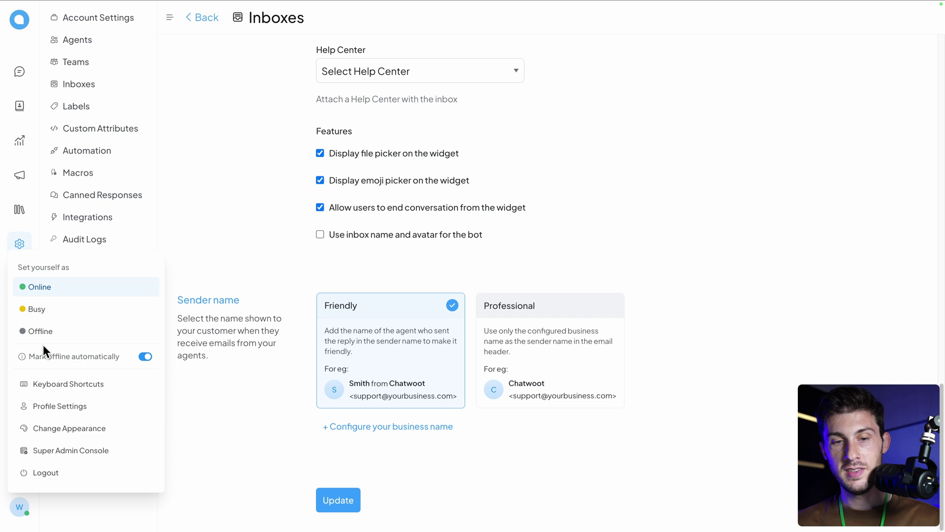
pyautogui.click(18, 513)
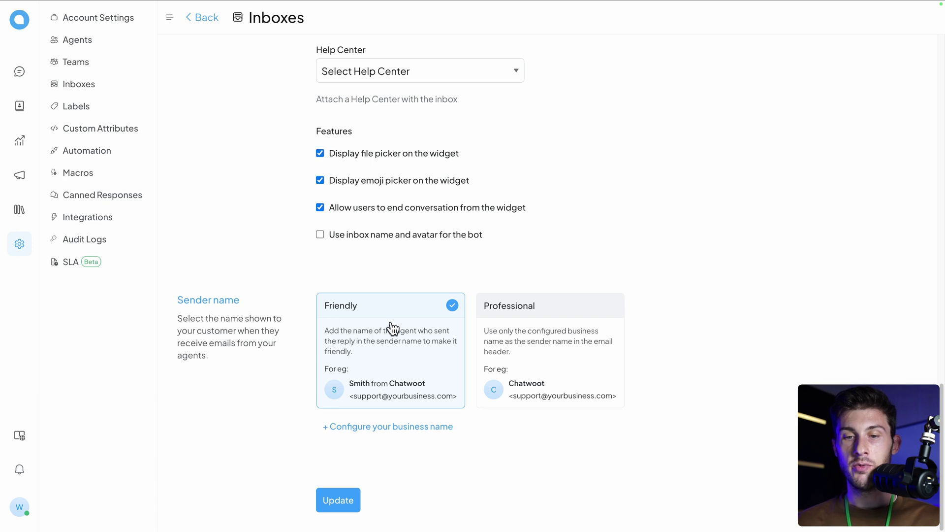
pyautogui.click(394, 427)
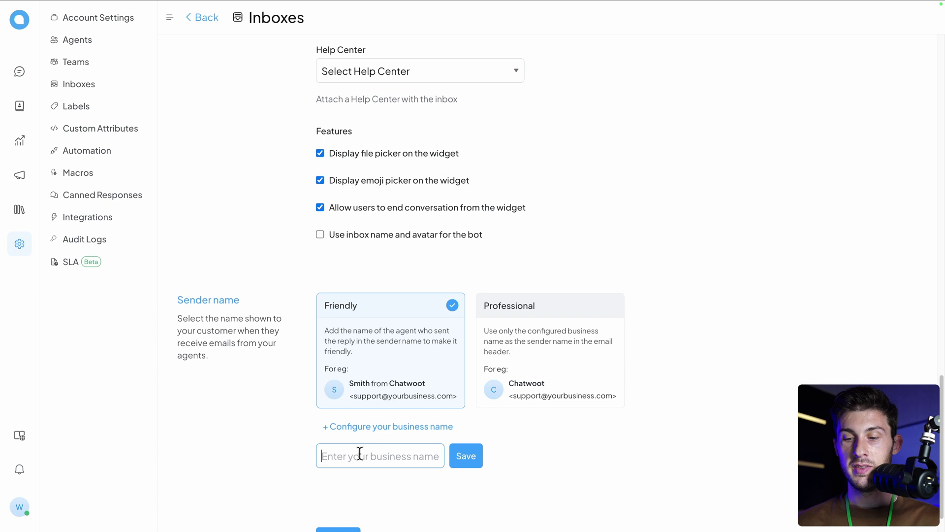
pyautogui.write('Elestio')
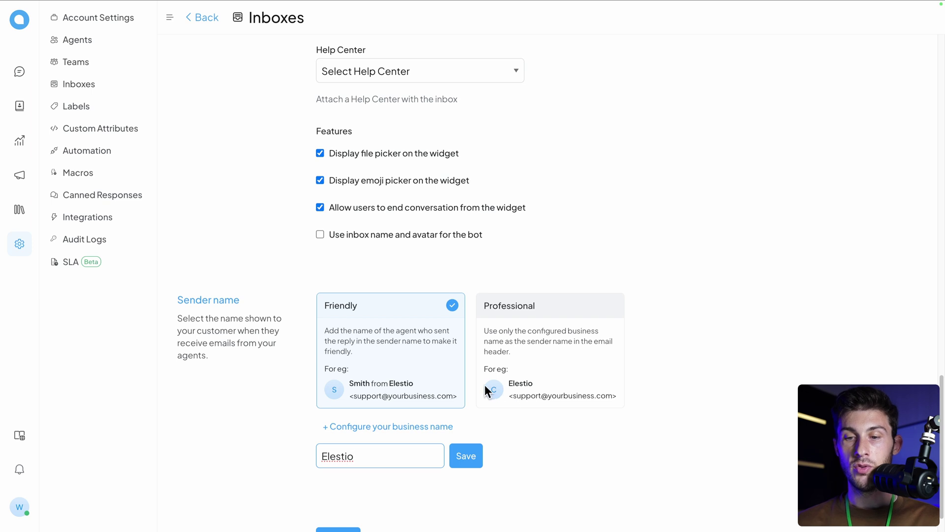
pyautogui.click(463, 460)
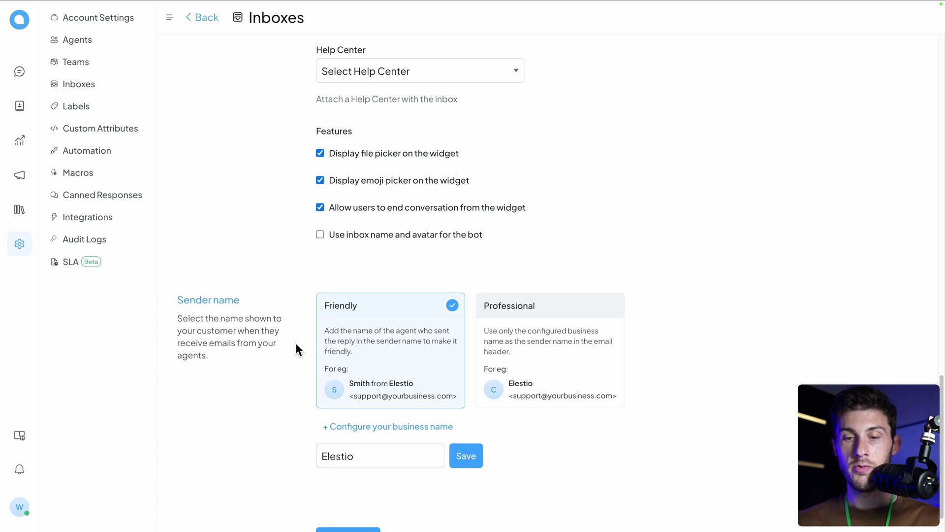
pyautogui.scroll(-1, 316, 348)
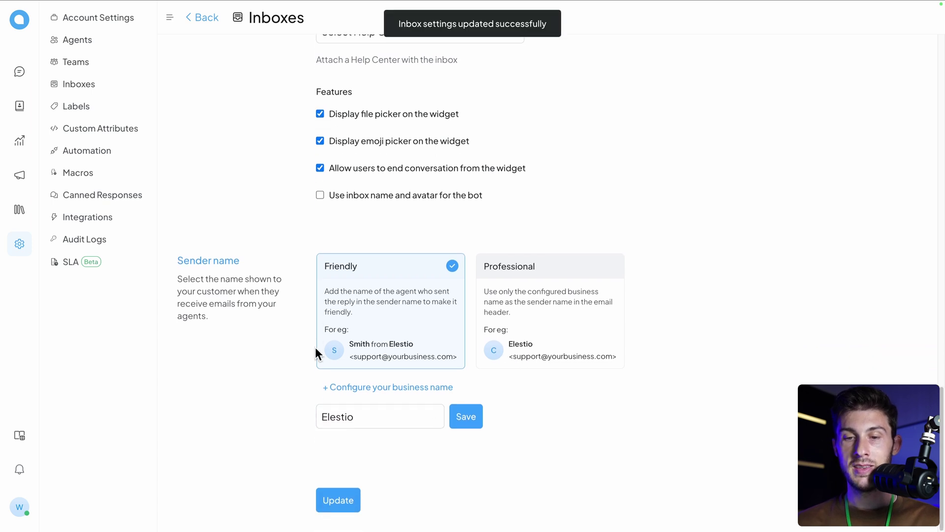
pyautogui.click(337, 501)
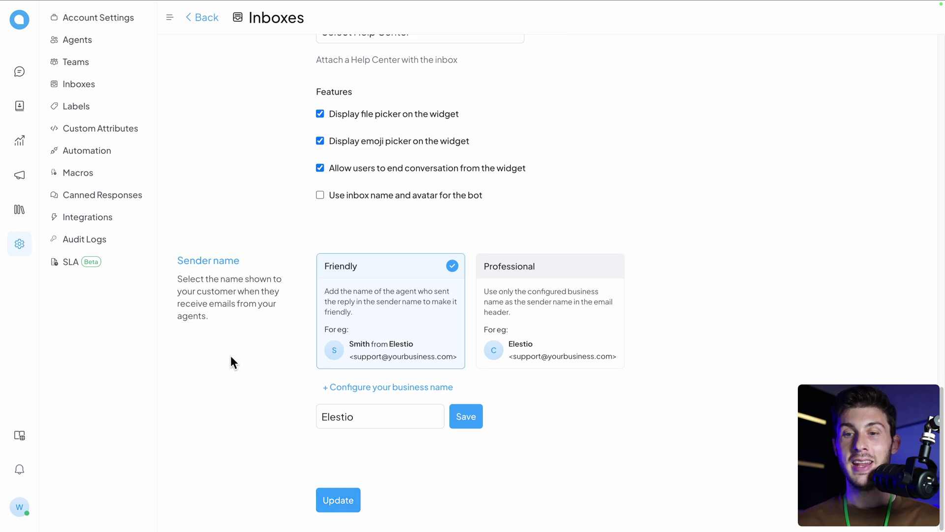
# Step: In Profile Settings, choose a new profile picture, enter a new display name and save
pyautogui.click(18, 507)
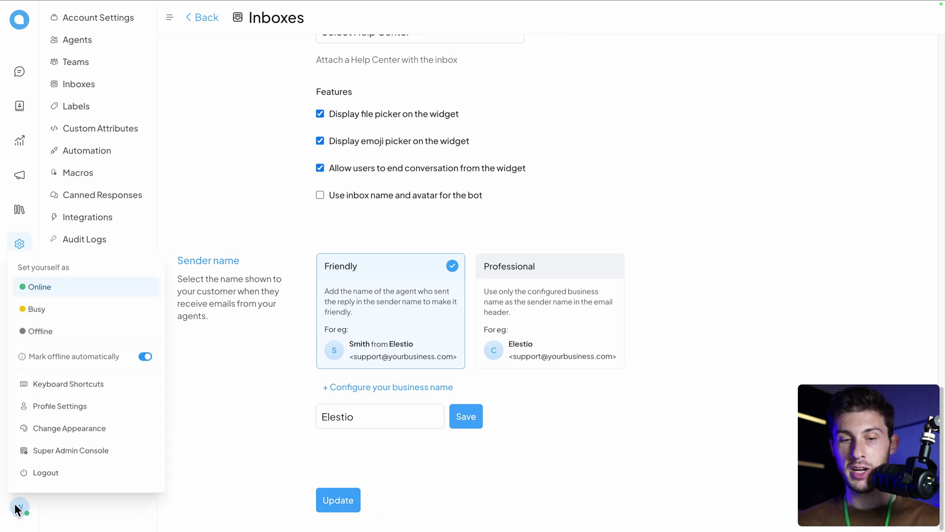
pyautogui.click(82, 406)
pyautogui.click(302, 118)
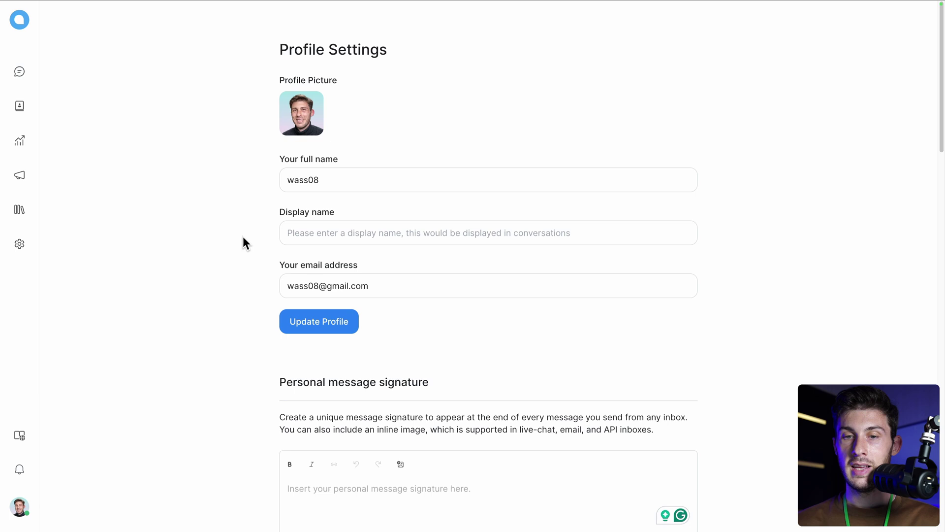
pyautogui.click(300, 233)
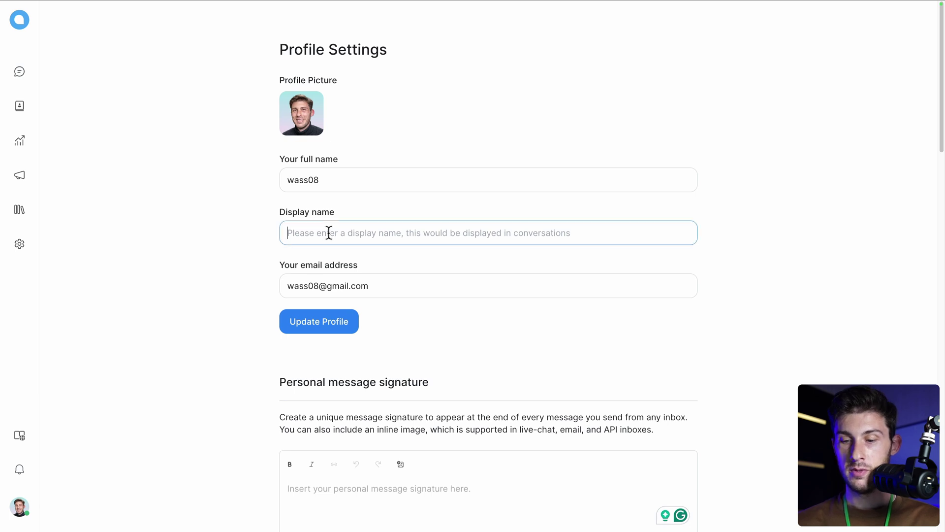
pyautogui.write('John Doe')
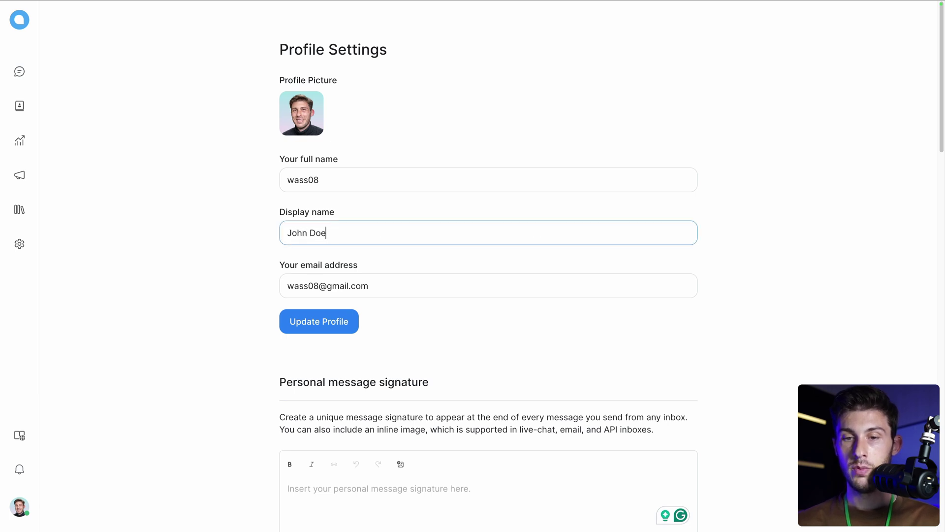
pyautogui.scroll(-2, 242, 397)
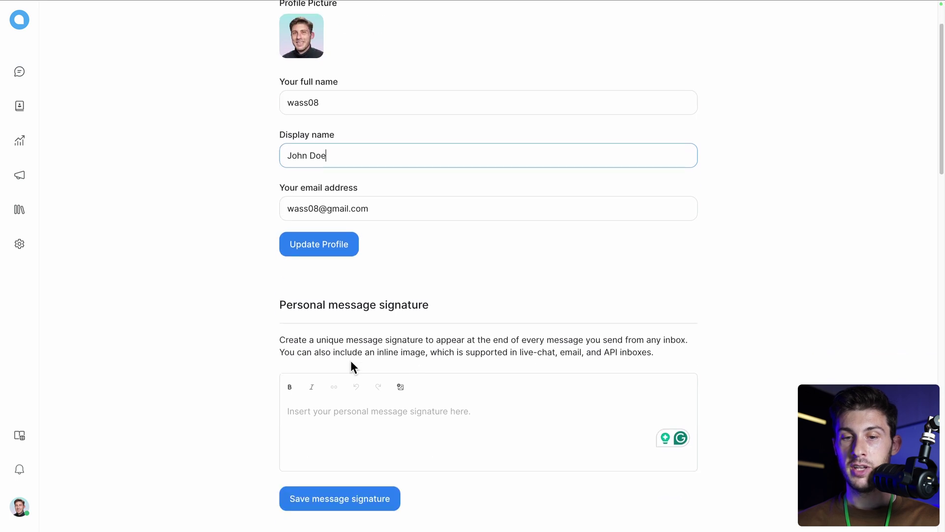
pyautogui.click(330, 245)
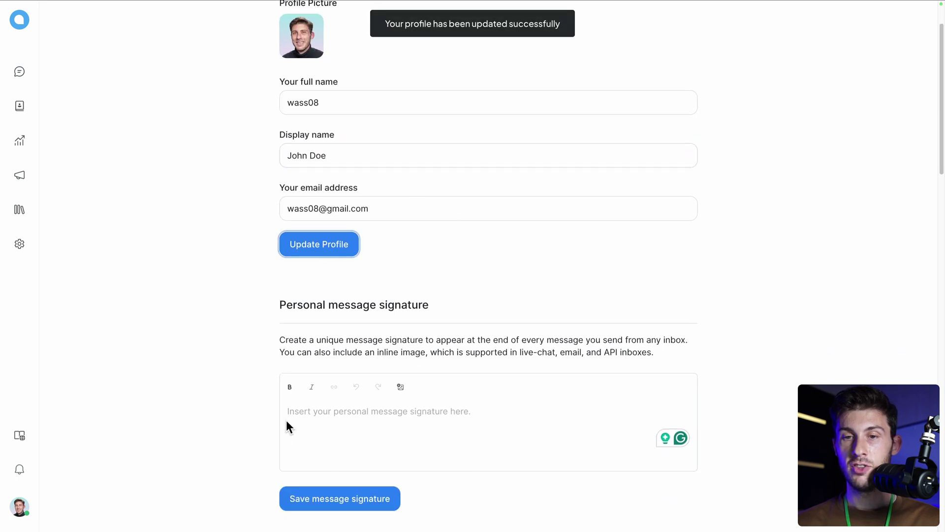
pyautogui.scroll(2, 304, 425)
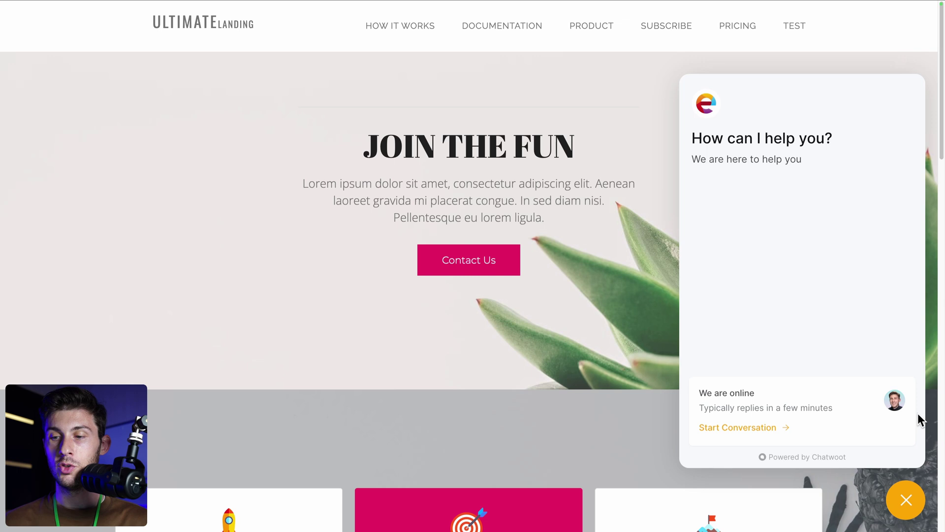
# Step: Start a conversation with Demo Center in the site's widget and send 'Hello'
pyautogui.click(763, 428)
pyautogui.write('Hello')
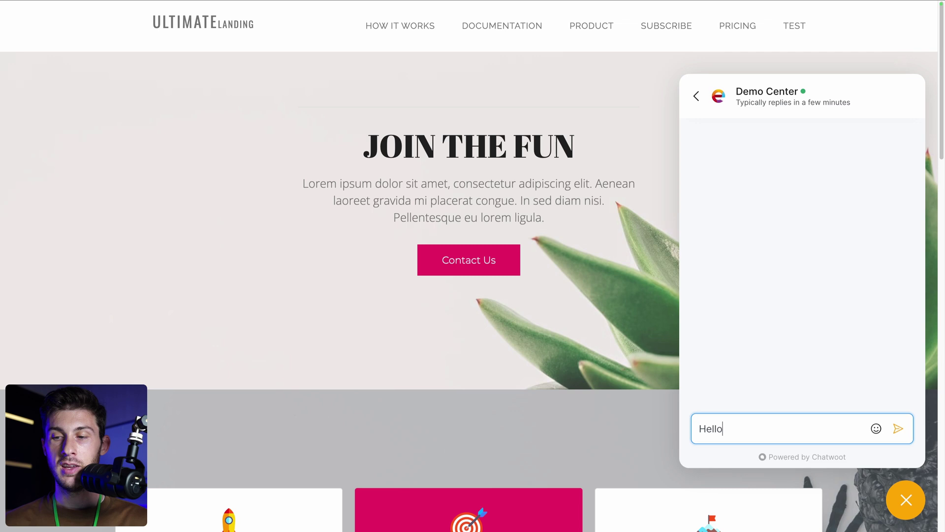
pyautogui.press('Return')
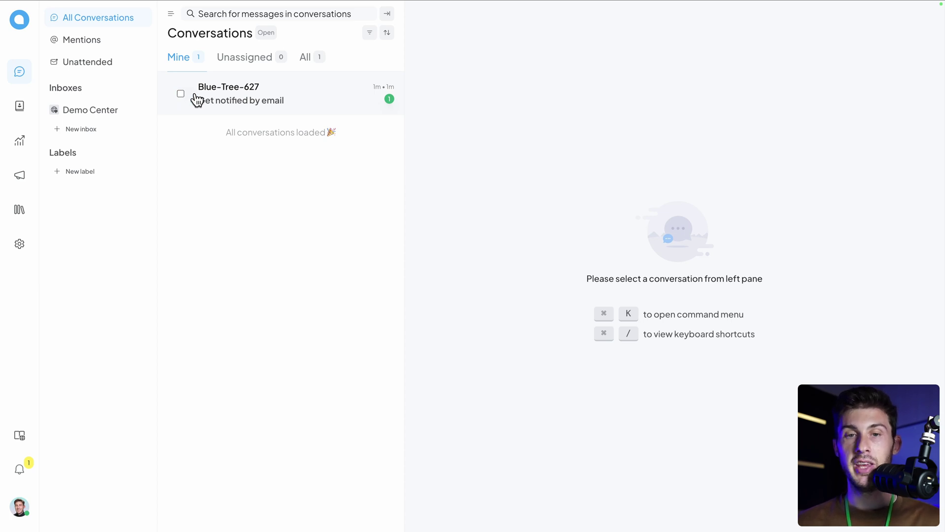
# Step: Open the Blue-Tree-627 conversation and send the reply 'Hello how can I help you today?'
pyautogui.click(303, 99)
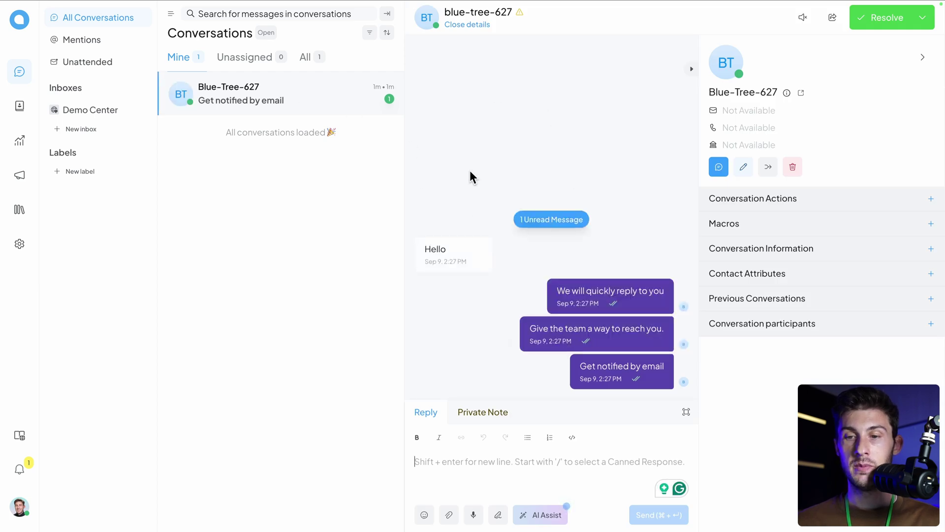
pyautogui.write('Hello how can')
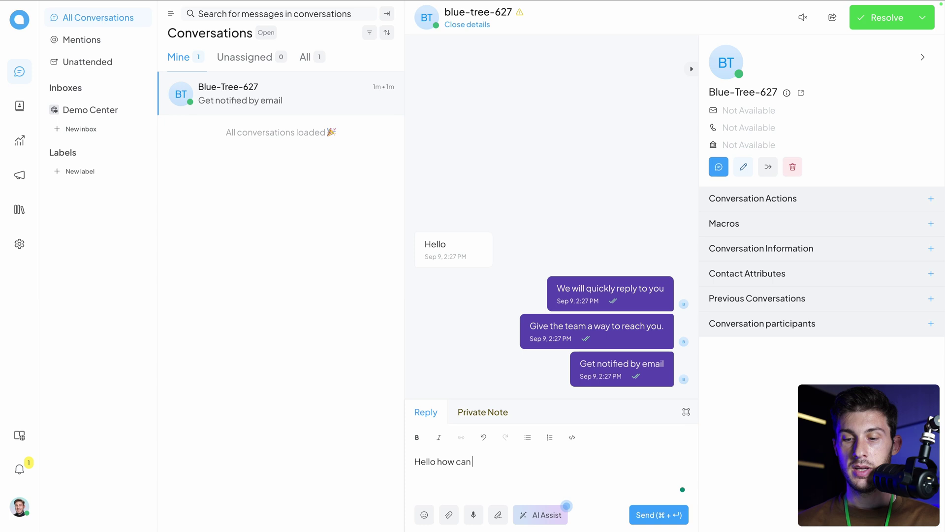
pyautogui.write(' I help you today?')
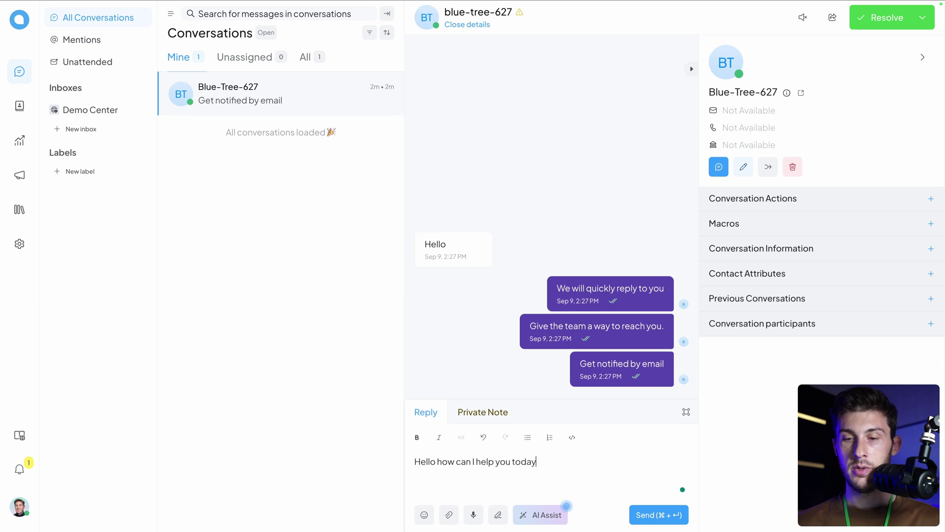
pyautogui.press('Return')
pyautogui.press('super+Return')
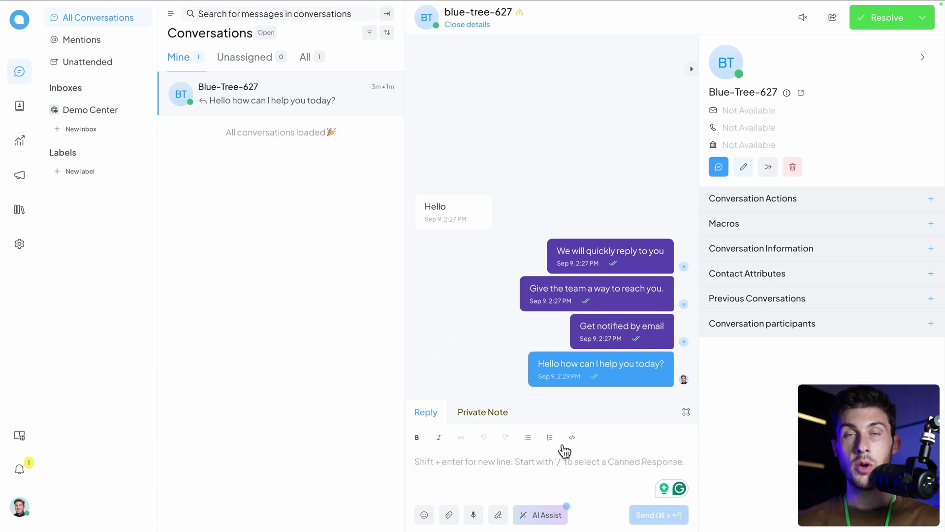
# Step: Add a private note saying this user has an issue with XYZ
pyautogui.click(474, 417)
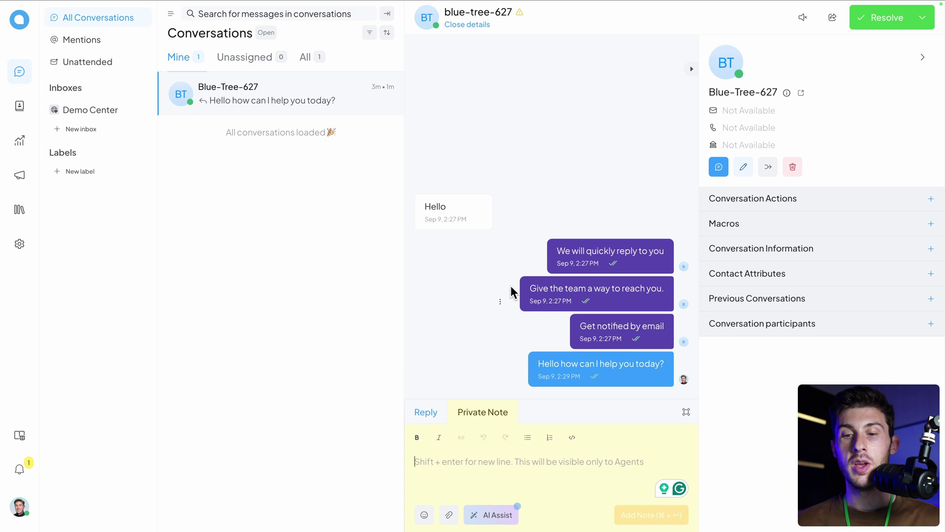
pyautogui.click(481, 461)
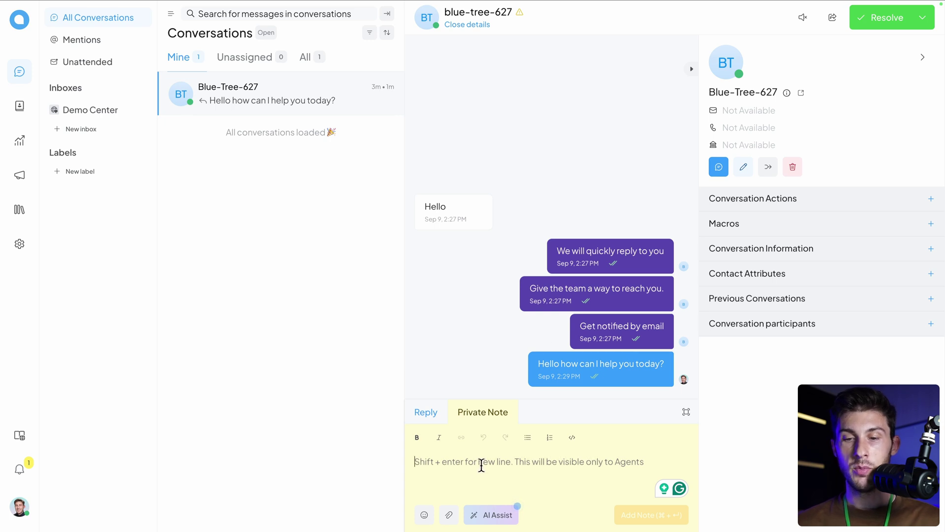
pyautogui.write('this user is having issue with XYZ, please help him')
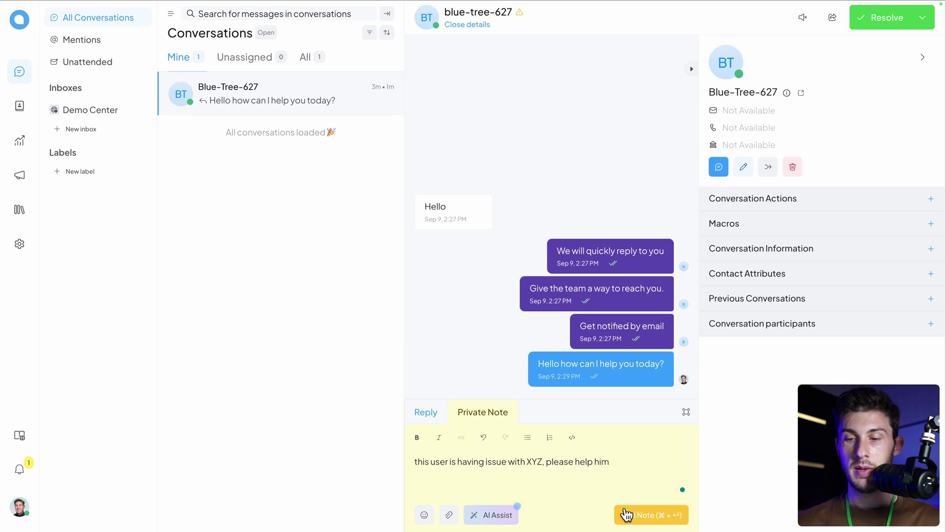
pyautogui.click(626, 515)
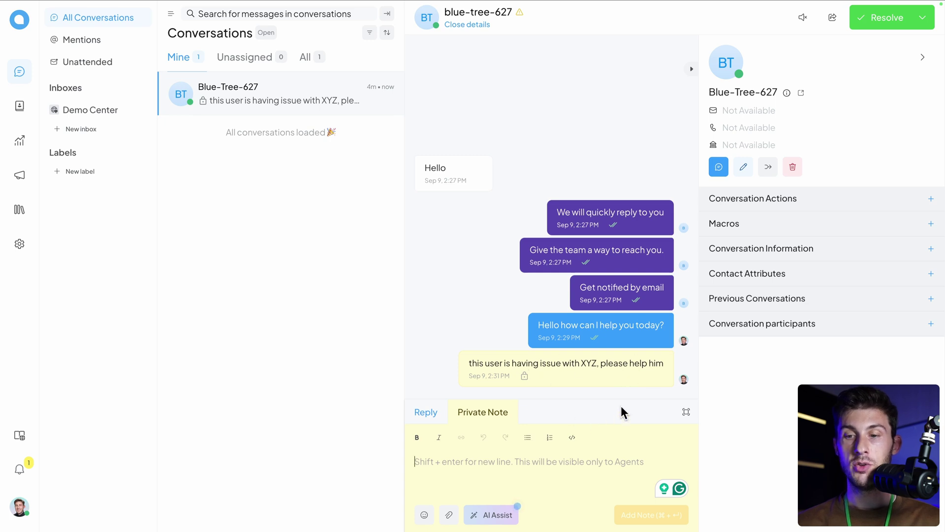
# Step: Return to Reply mode and begin entering an OpenAI API key in the AI Assist setup
pyautogui.click(424, 413)
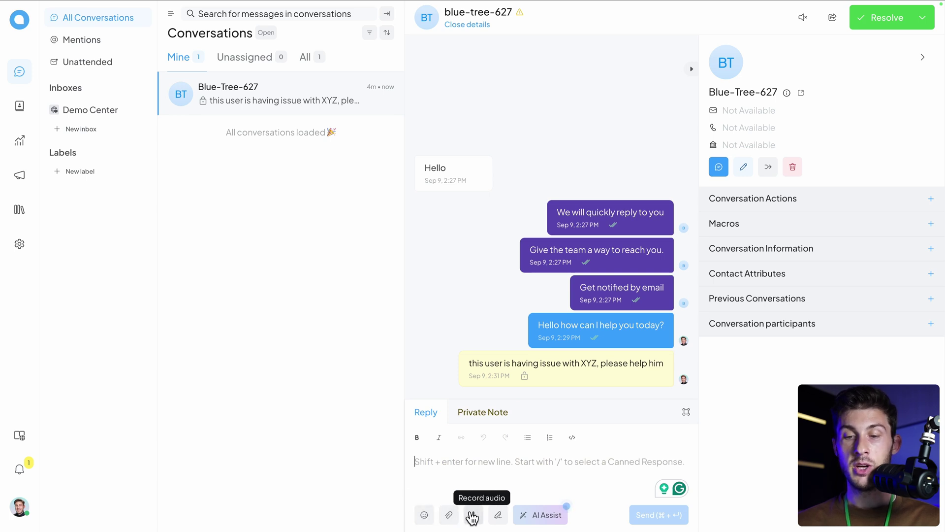
pyautogui.click(528, 514)
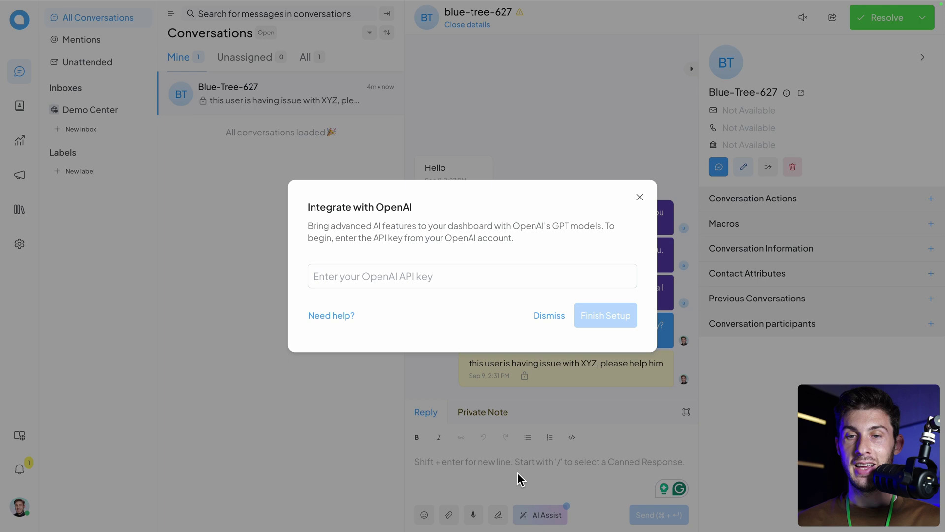
pyautogui.click(478, 283)
pyautogui.write('sk-')
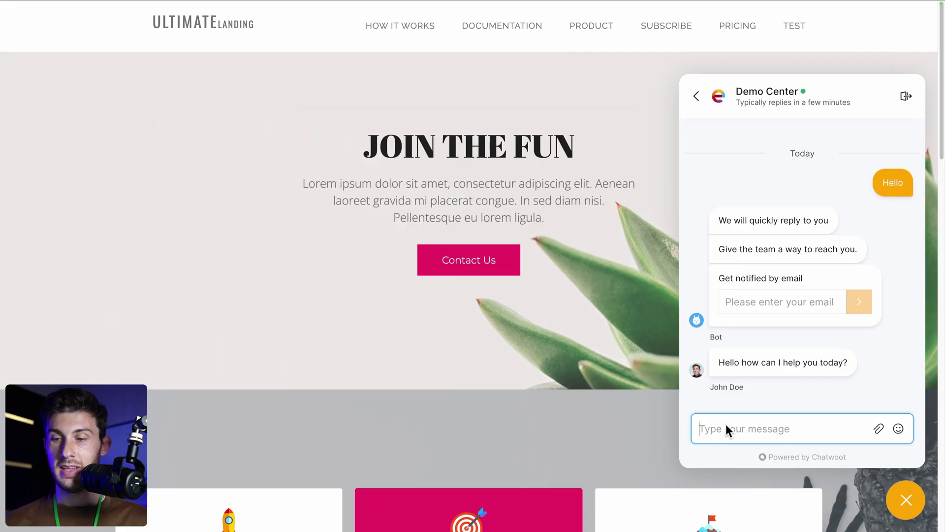
# Step: Send 'I'm looking for the documentation' from the site's chat widget
pyautogui.write("I'm looking fo")
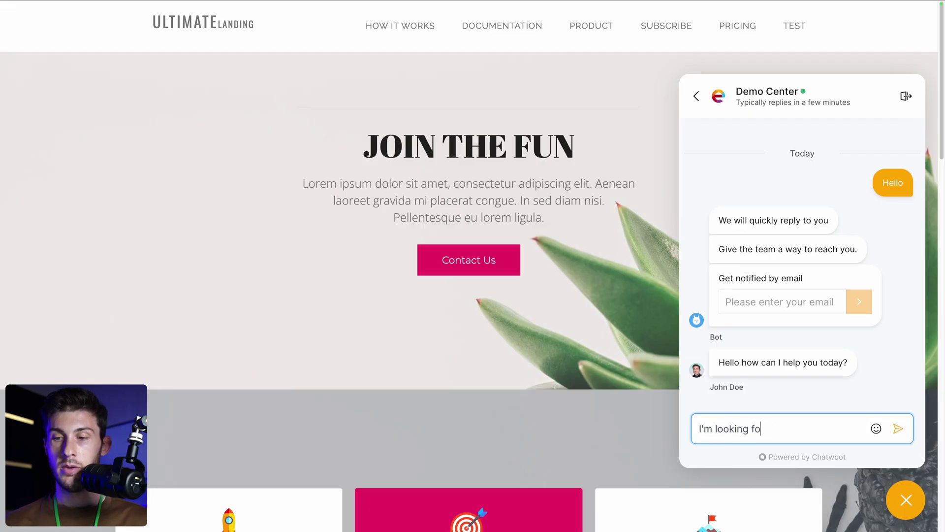
pyautogui.write('r the documentation')
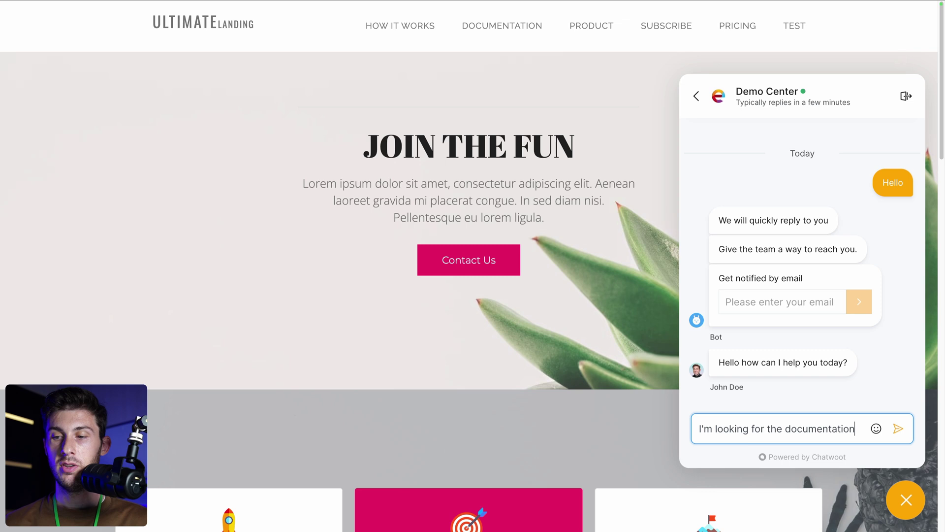
pyautogui.press('Return')
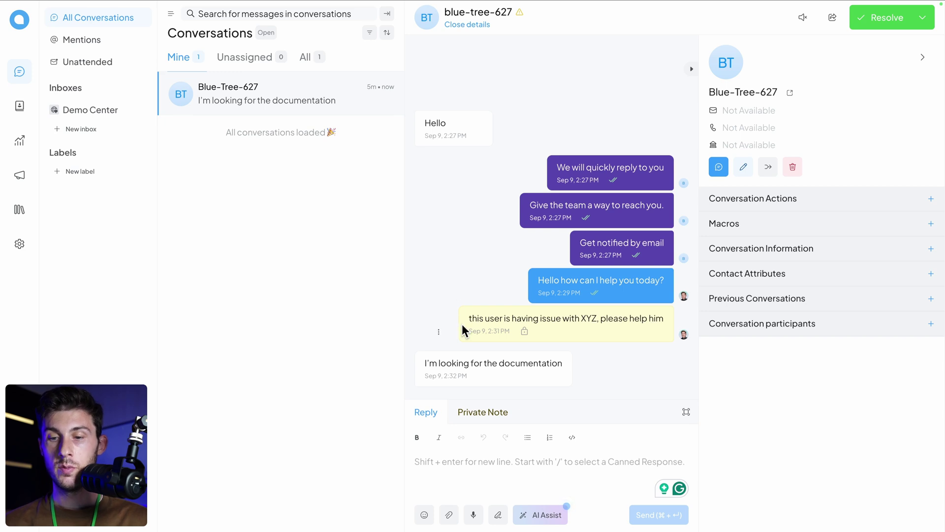
# Step: Generate an AI Assist reply suggestion, insert it into the reply and send it
pyautogui.click(542, 514)
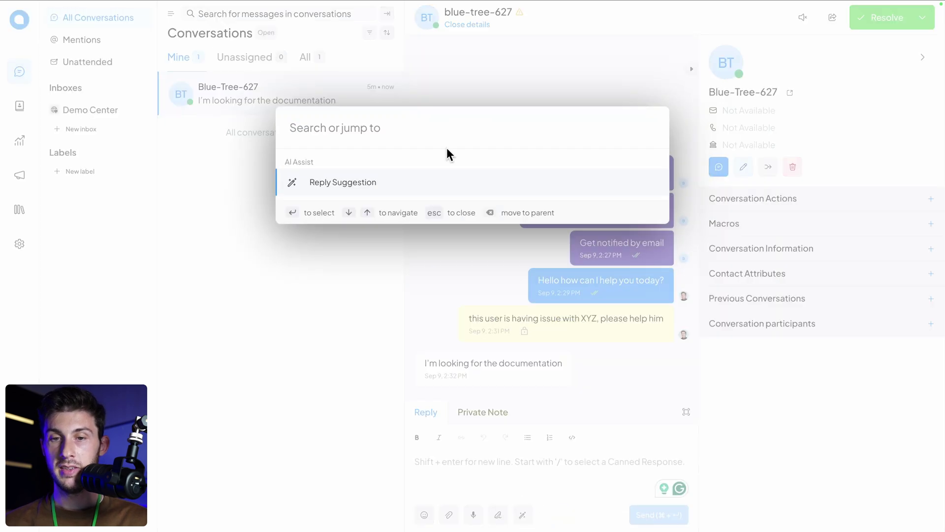
pyautogui.click(349, 184)
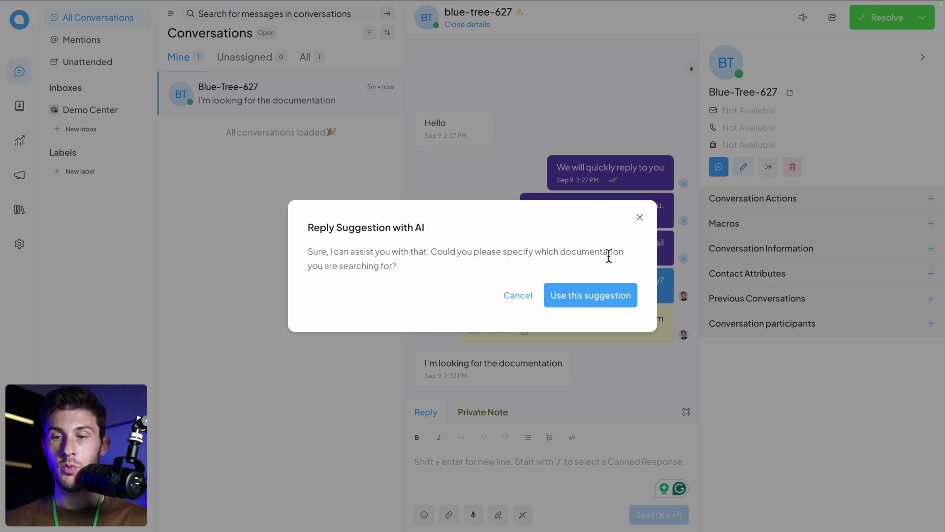
pyautogui.click(580, 296)
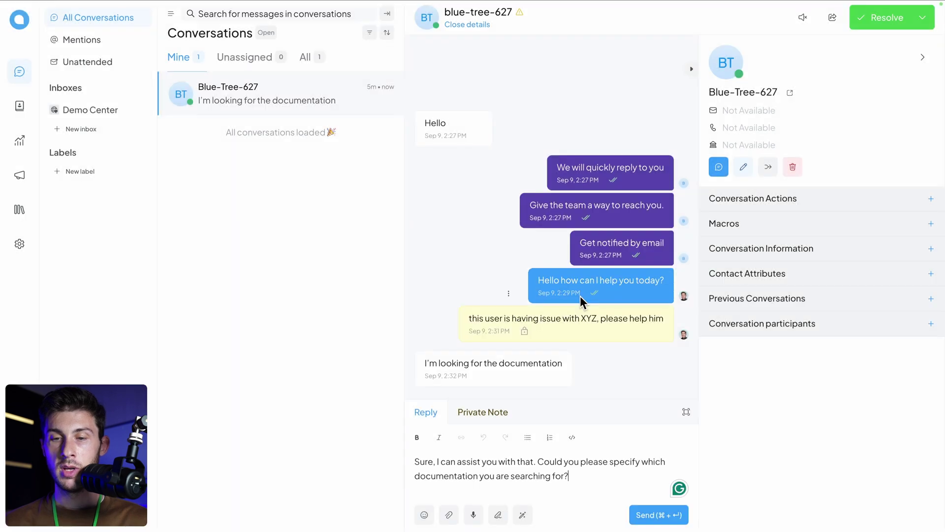
pyautogui.click(652, 516)
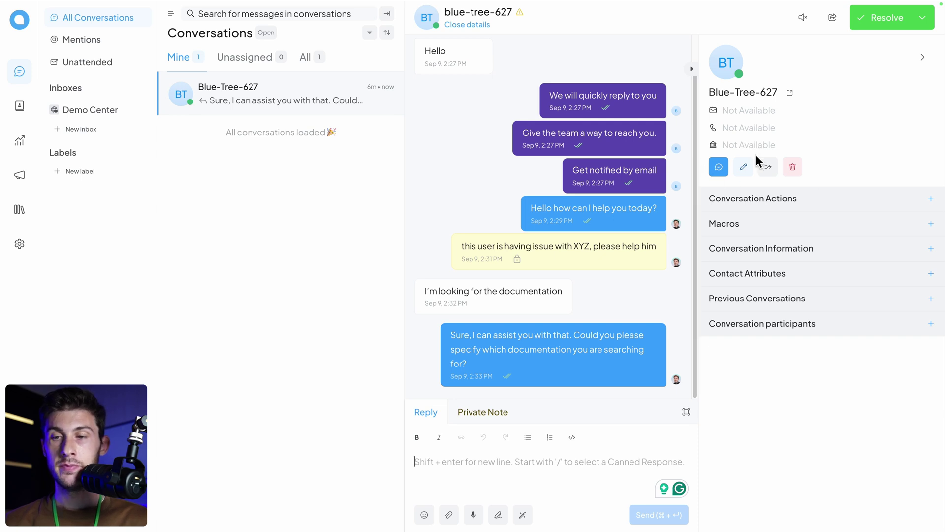
pyautogui.click(743, 166)
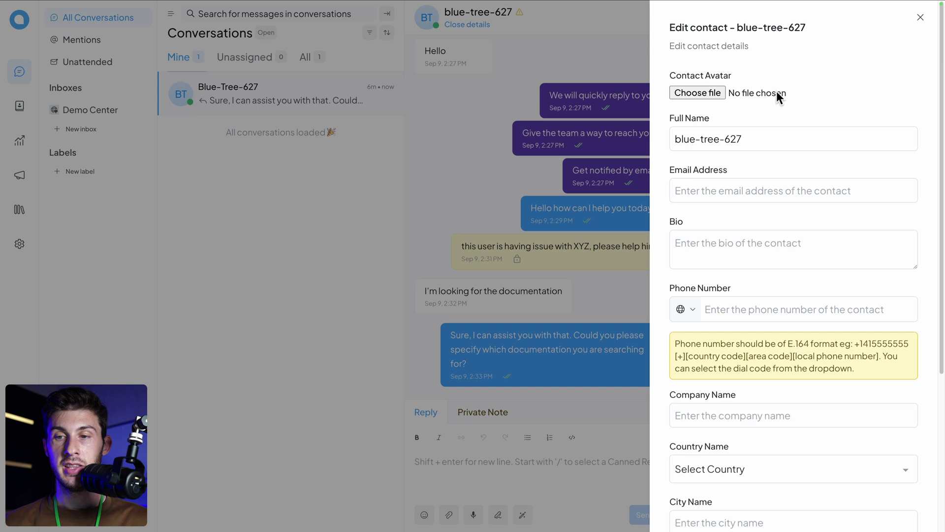
pyautogui.scroll(-5, 747, 346)
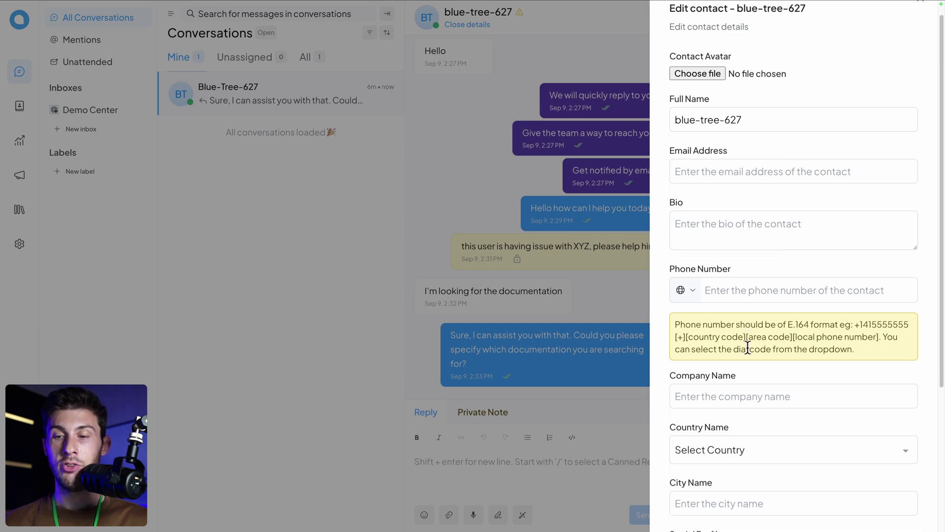
pyautogui.scroll(5, 747, 346)
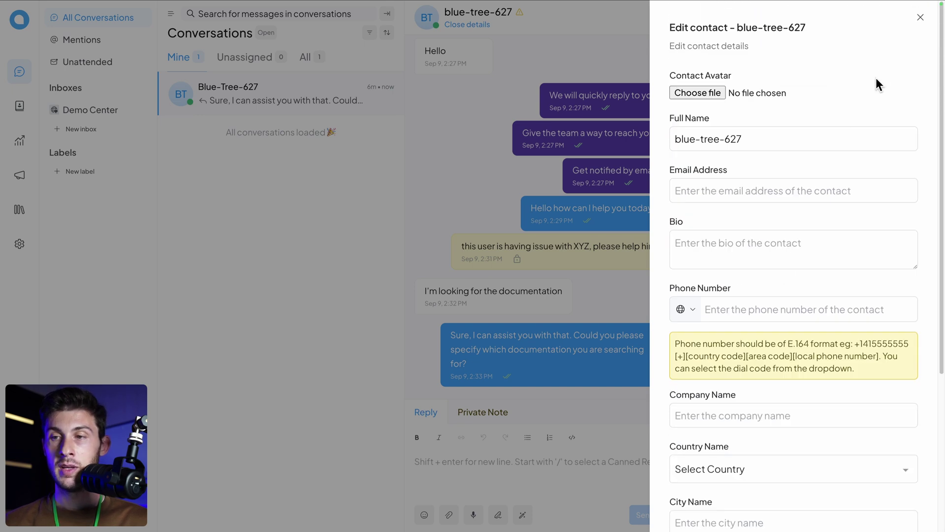
pyautogui.click(920, 17)
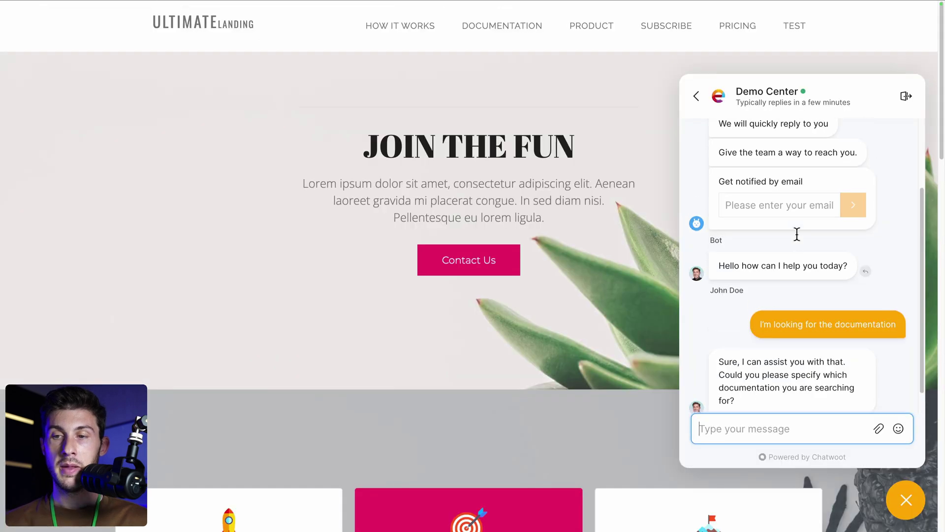
# Step: Enter the visitor's e-mail address in the widget's Get notified by email field
pyautogui.scroll(1, 797, 234)
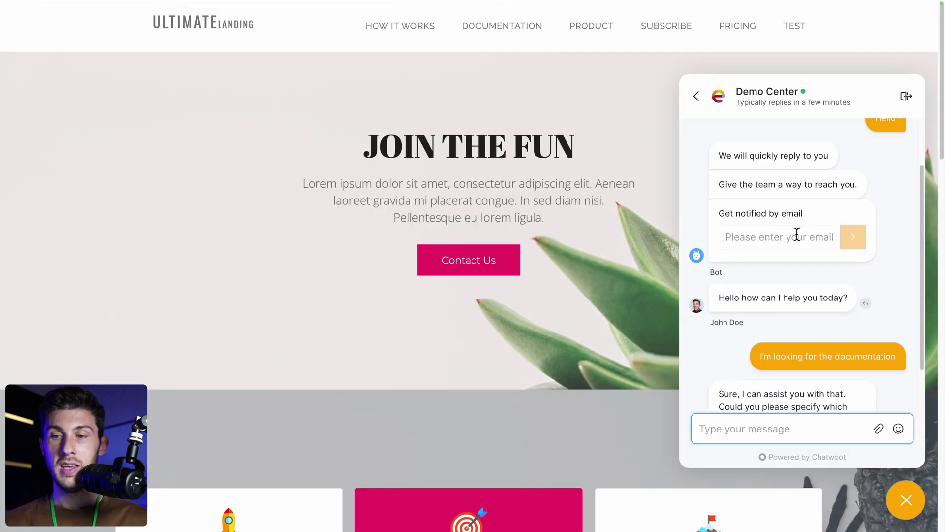
pyautogui.click(747, 240)
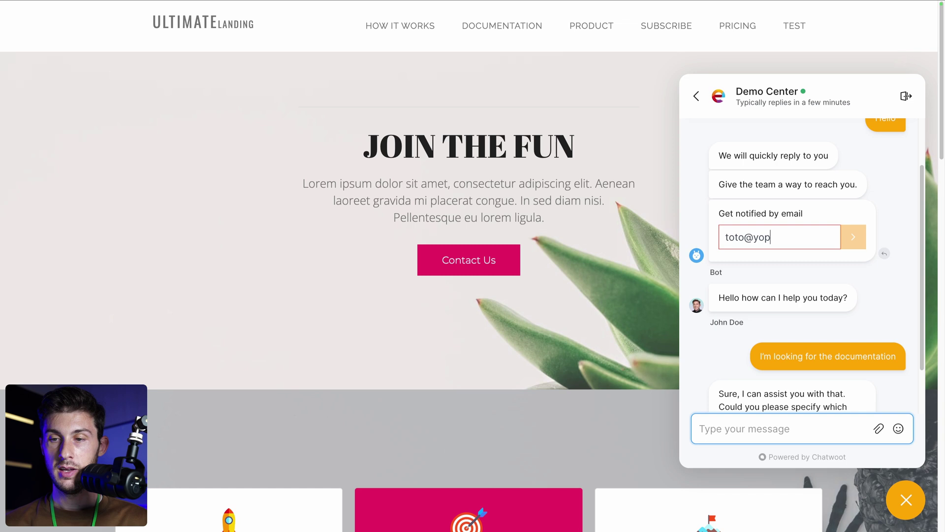
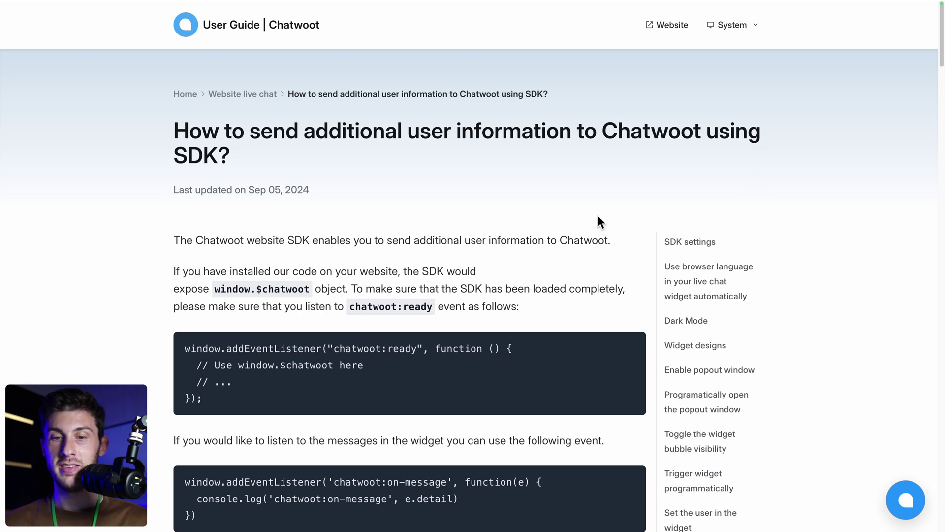
# Step: Scroll the User Guide to 'Set the user in the widget' and select the window.$chatwoot.setUser code block
pyautogui.scroll(-3, 504, 268)
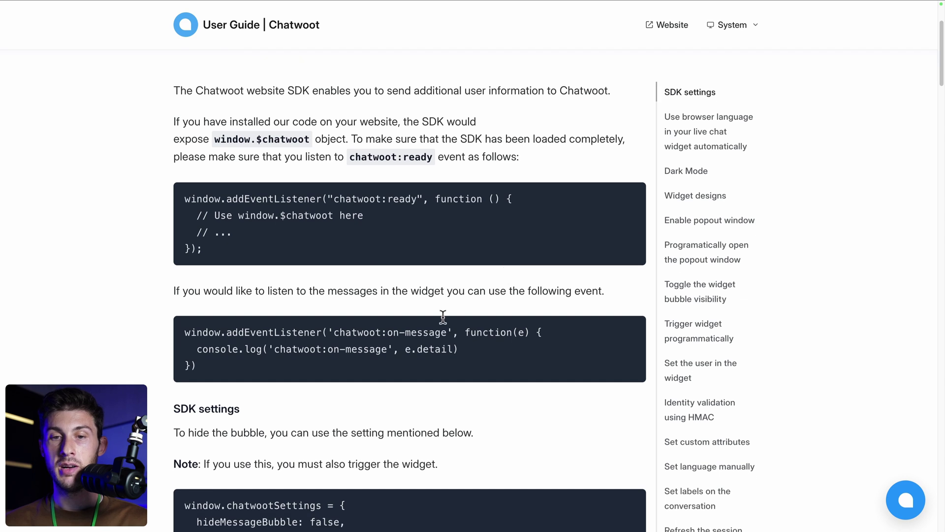
pyautogui.scroll(-7, 158, 352)
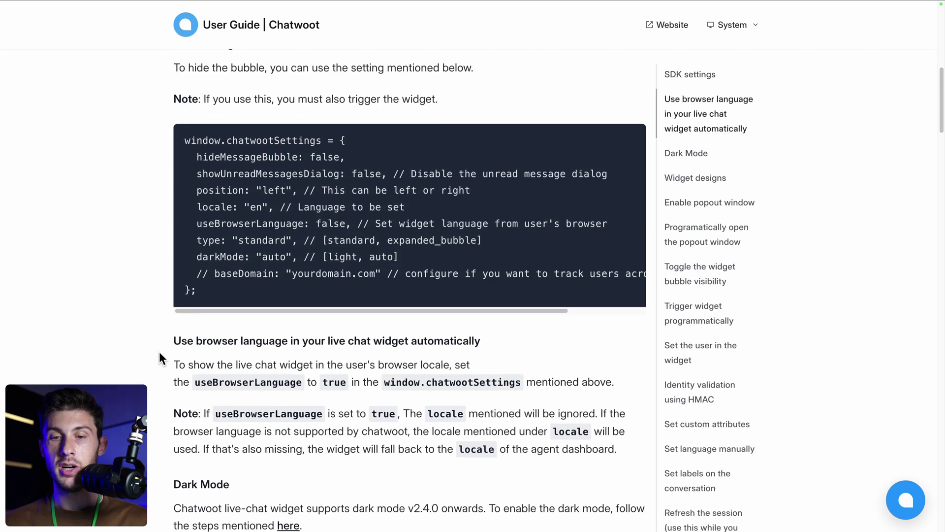
pyautogui.scroll(-1, 159, 352)
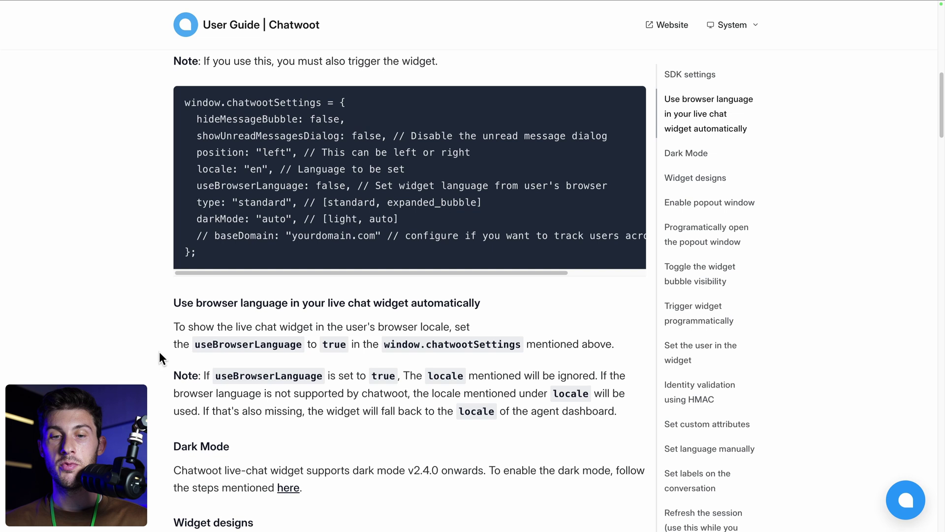
pyautogui.scroll(-18, 159, 352)
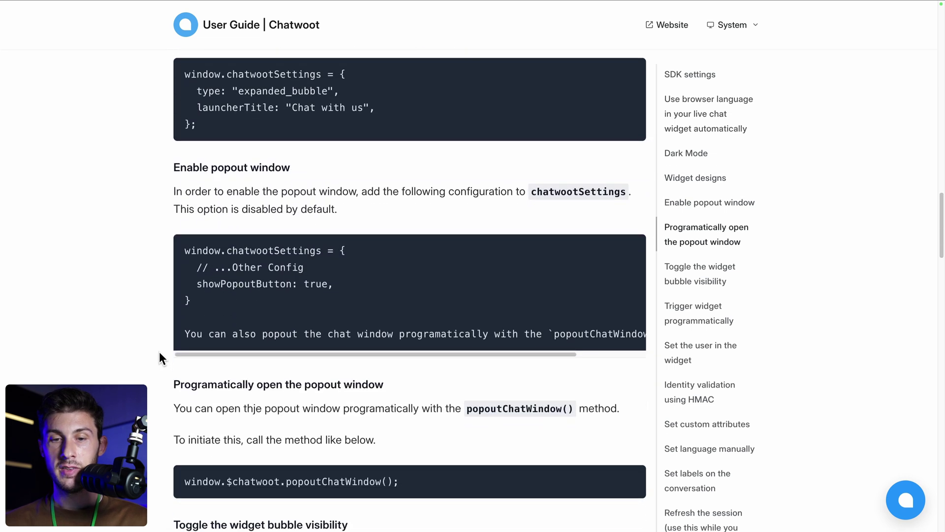
pyautogui.scroll(-20, 159, 358)
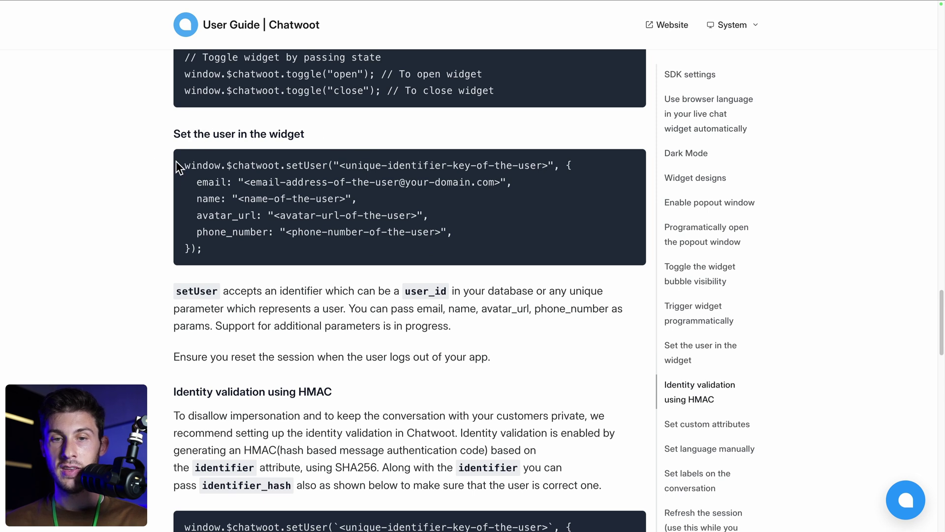
pyautogui.moveTo(176, 161); pyautogui.dragTo(241, 249)
pyautogui.hotkey('ctrl', 'c')
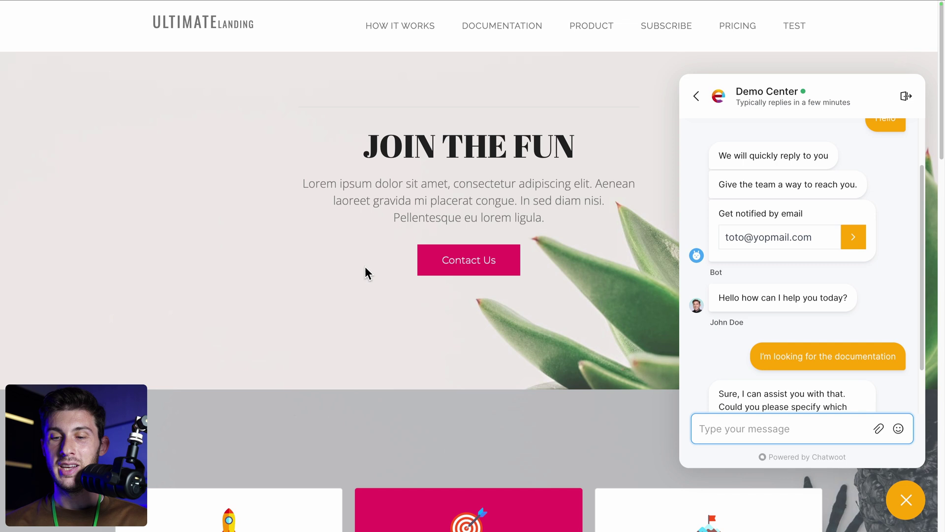
# Step: Paste the setUser snippet into the DevTools console and fill in the user identifier and e-mail
pyautogui.press('F12')
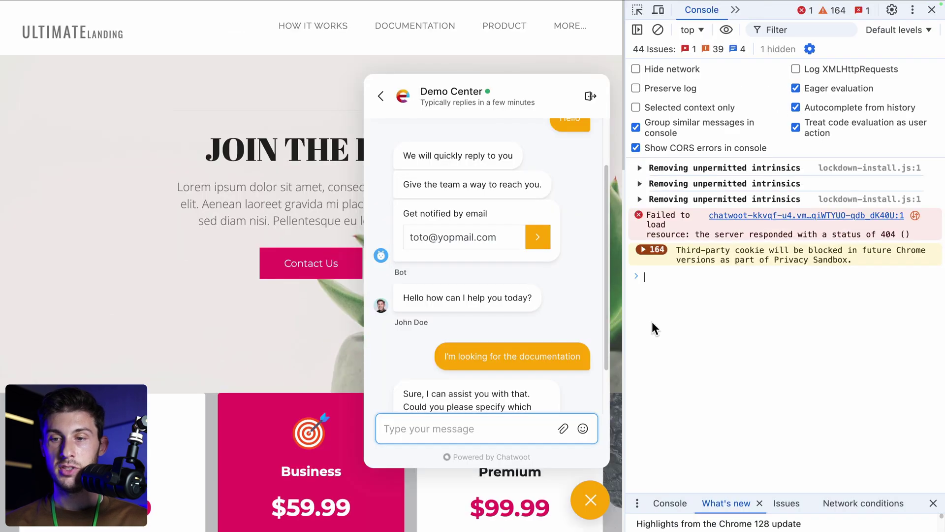
pyautogui.hotkey('ctrl', 'v')
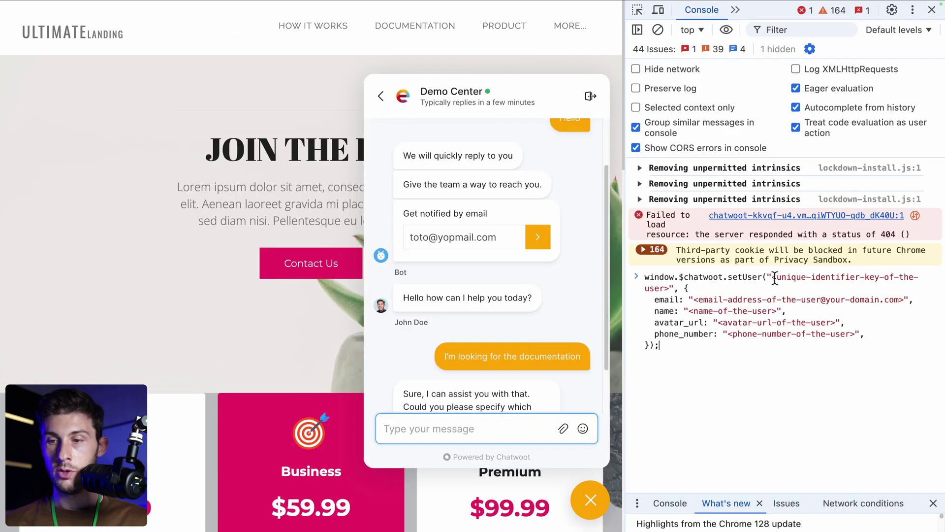
pyautogui.moveTo(772, 278); pyautogui.dragTo(669, 288)
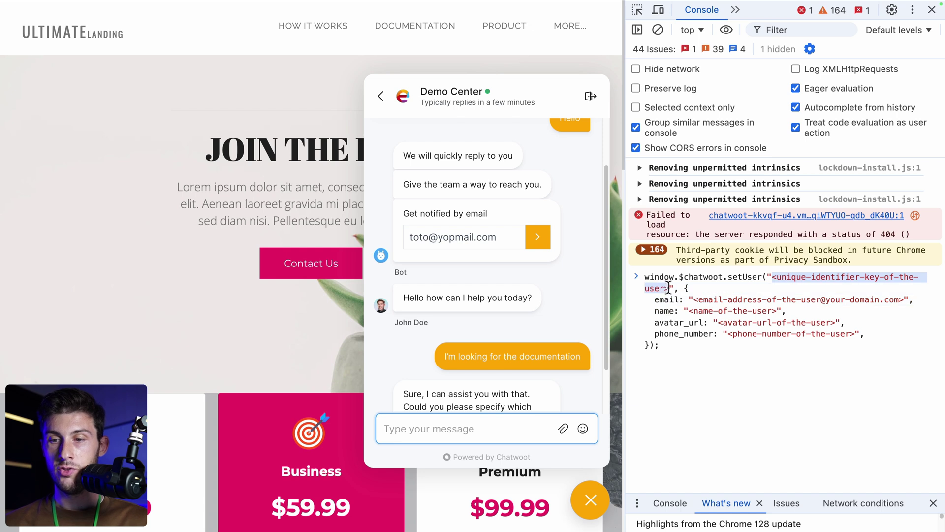
pyautogui.write('42')
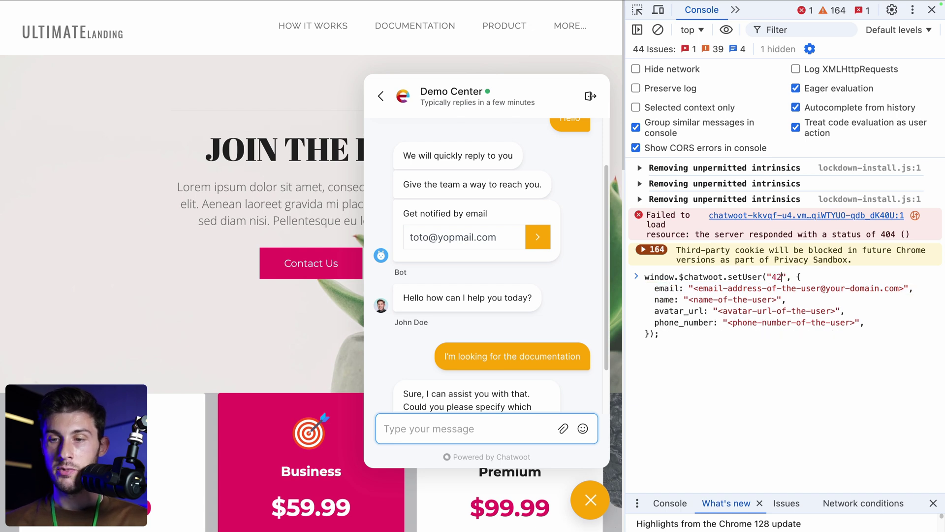
pyautogui.moveTo(692, 288); pyautogui.dragTo(910, 288)
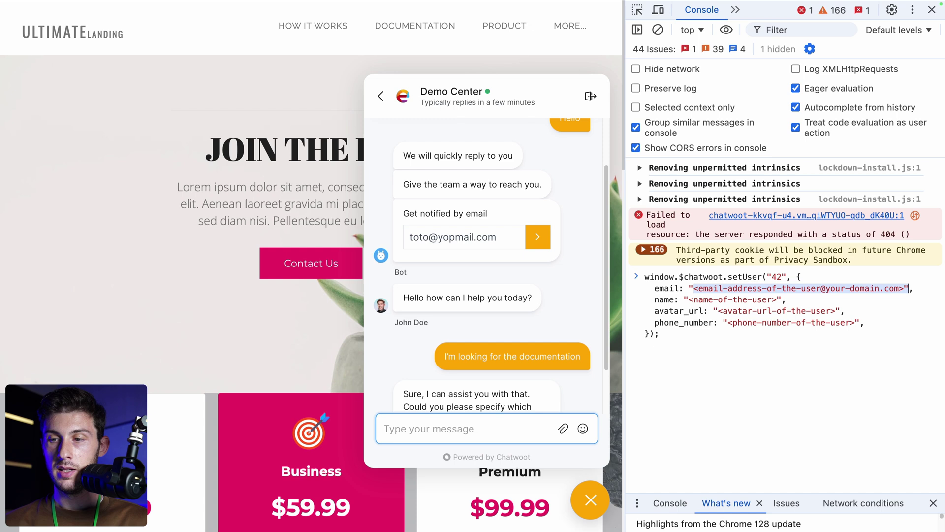
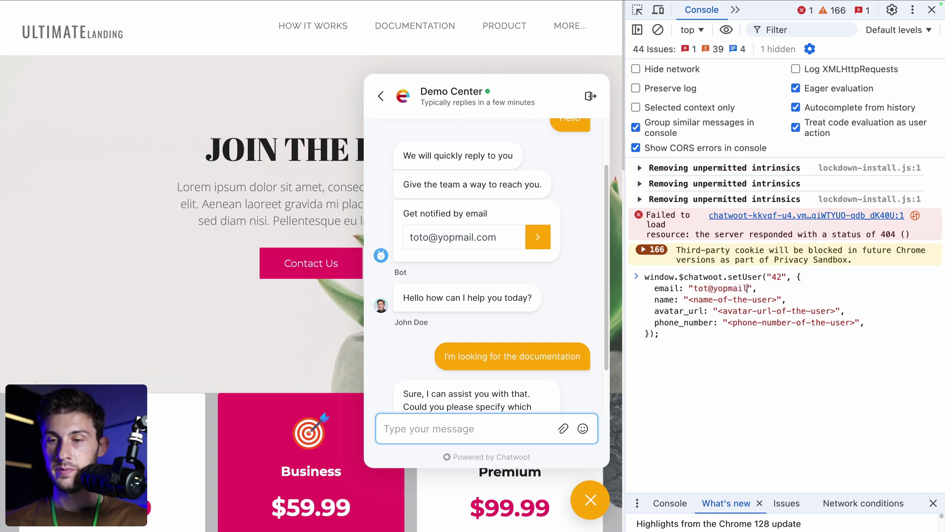
# Step: Fill in the contact's name and phone number, leave avatar_url empty, and run setUser
pyautogui.moveTo(777, 299); pyautogui.dragTo(691, 300)
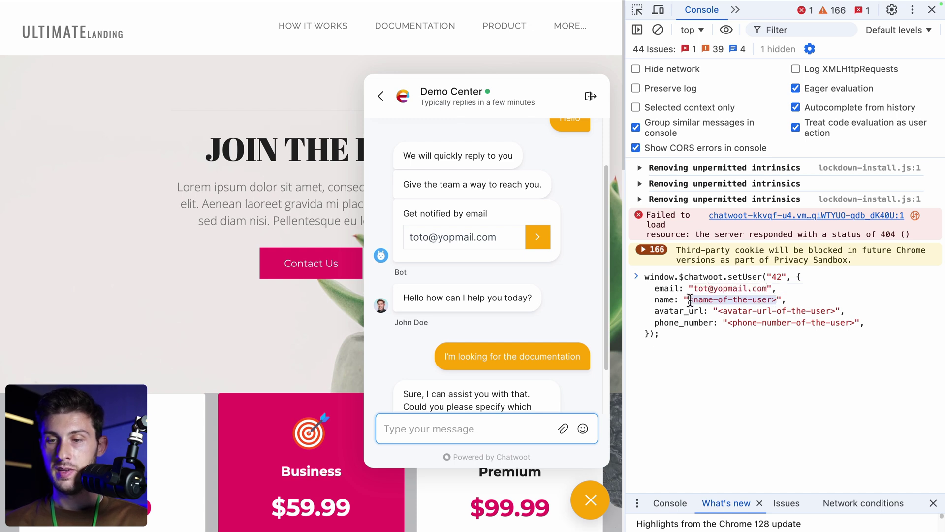
pyautogui.press('Down')
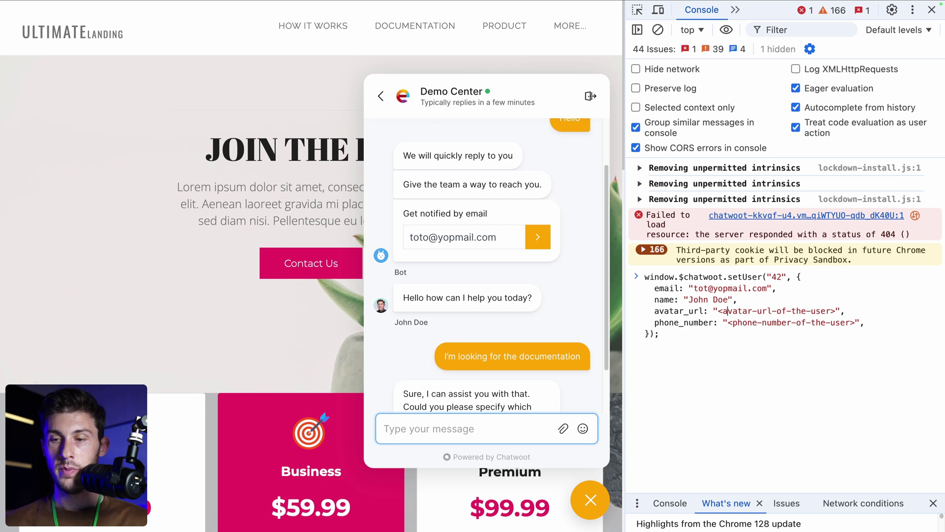
pyautogui.hotkey('shift', 'End')
pyautogui.hotkey('shift', 'Left')
pyautogui.hotkey('shift', 'Left')
pyautogui.press('BackSpace')
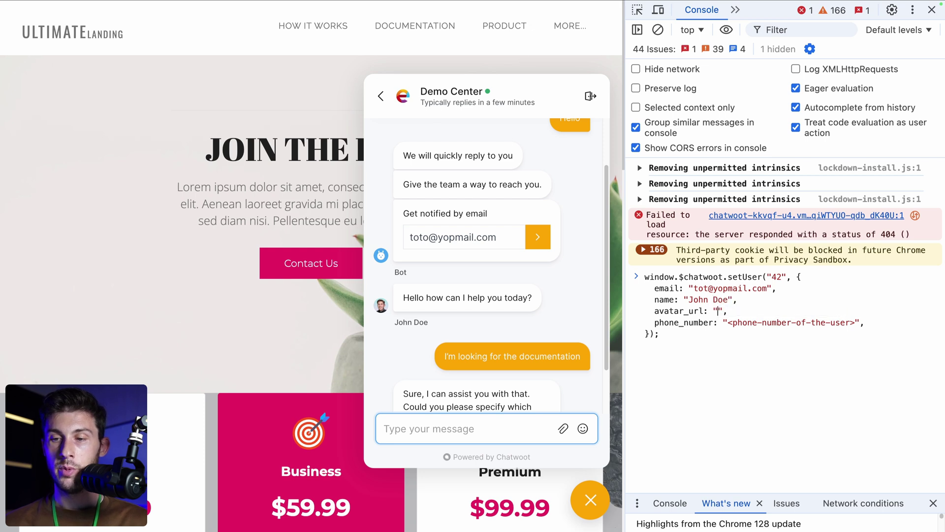
pyautogui.hotkey('shift', 'End')
pyautogui.hotkey('shift', 'Left')
pyautogui.hotkey('shift', 'Left')
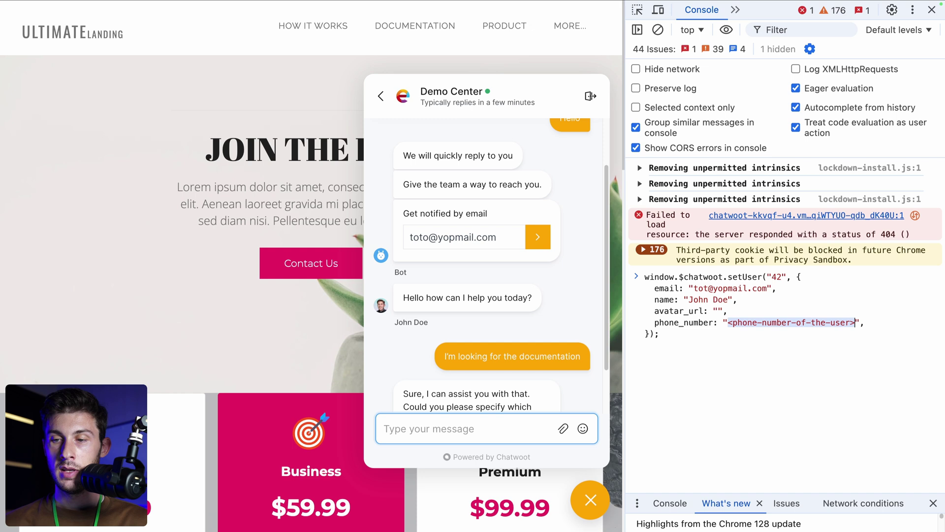
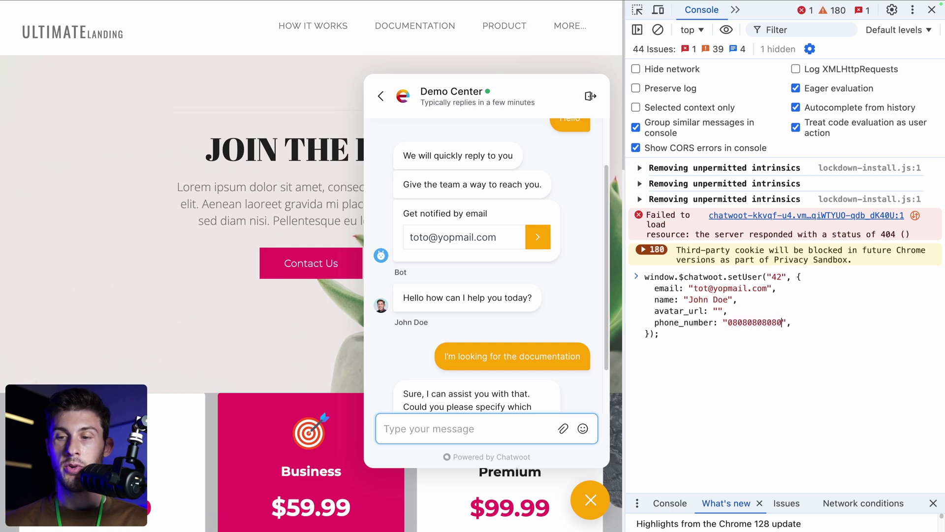
pyautogui.press('Return')
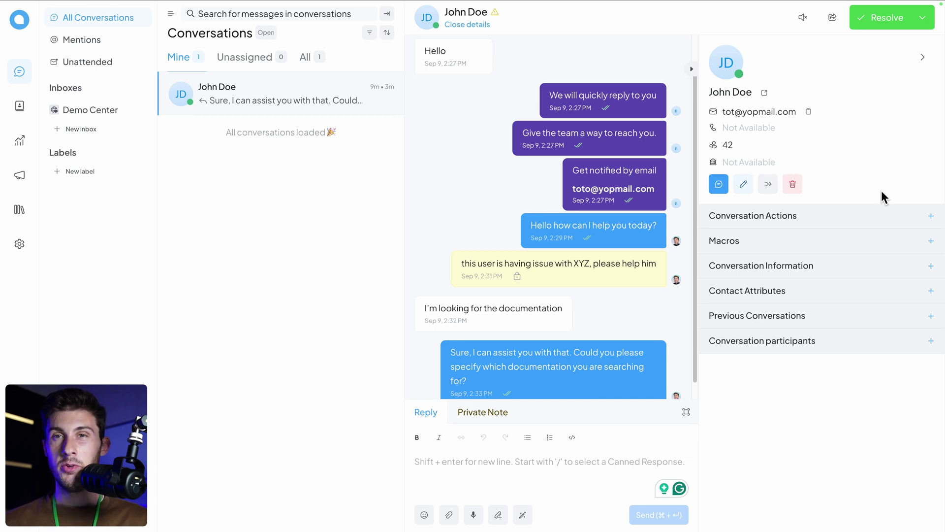
# Step: Expand Conversation Actions and inspect the Assigned Agent and Assigned Team lists without changing them
pyautogui.click(860, 212)
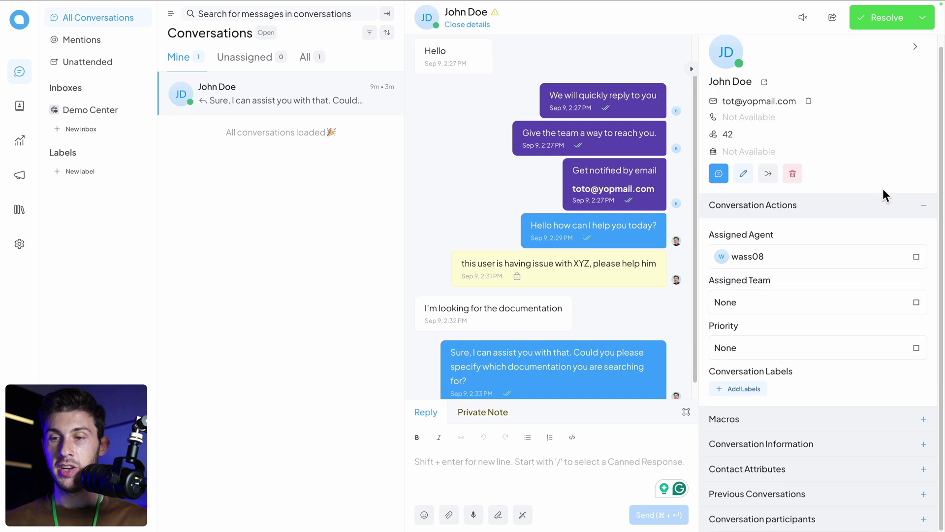
pyautogui.click(823, 264)
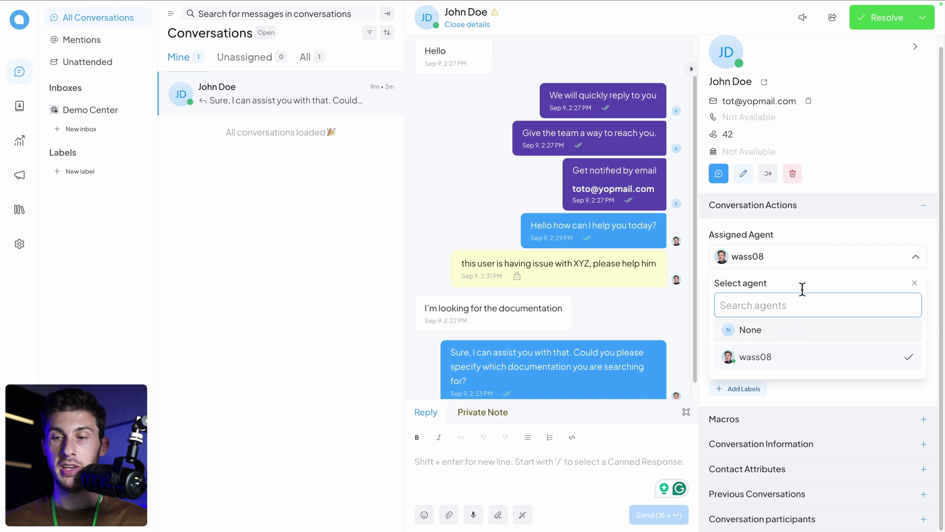
pyautogui.click(829, 234)
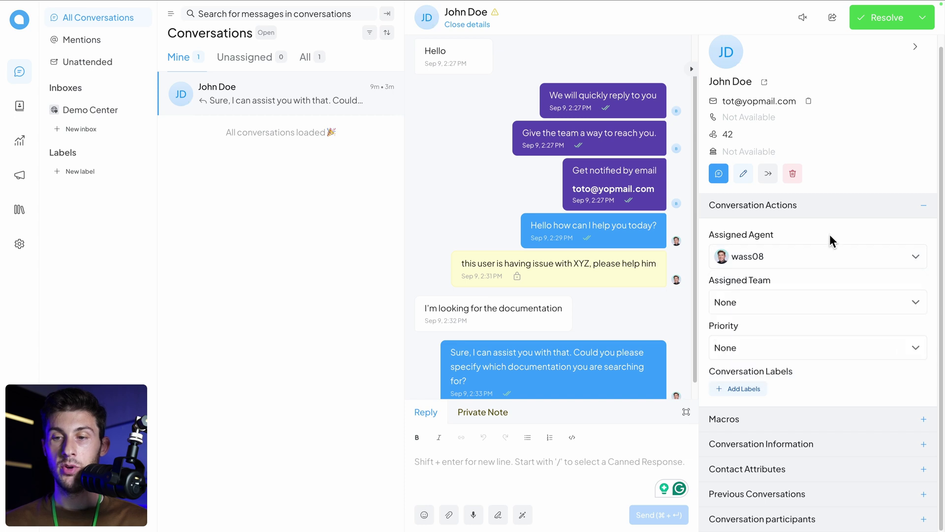
pyautogui.click(794, 306)
pyautogui.click(794, 306)
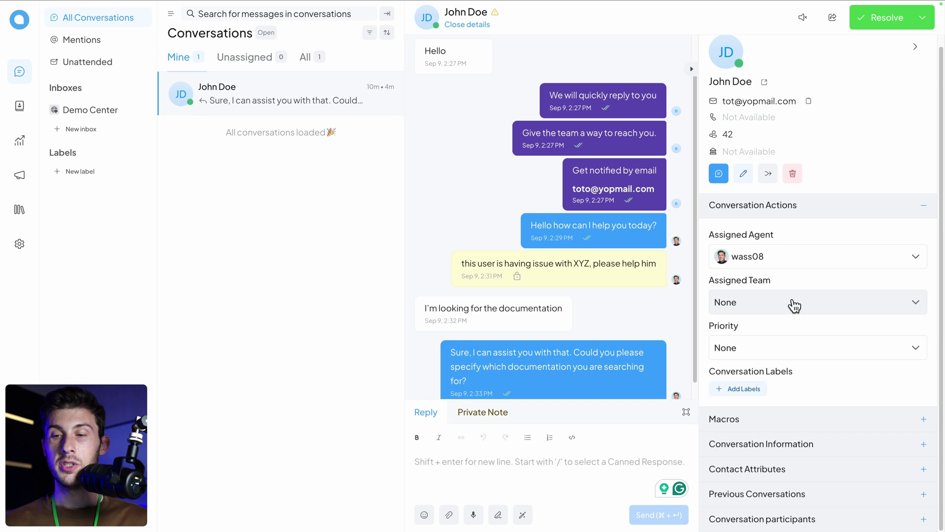
# Step: Set the conversation's priority to Medium
pyautogui.click(757, 355)
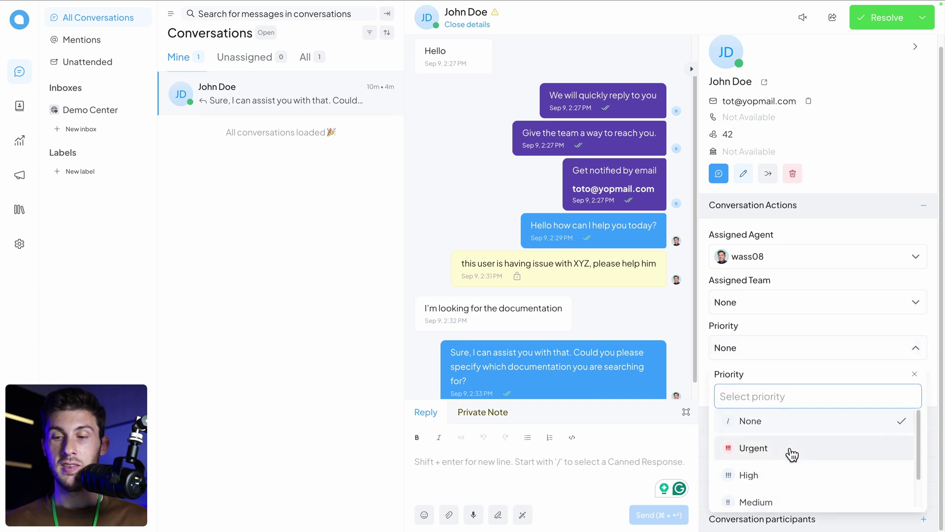
pyautogui.scroll(-1, 788, 449)
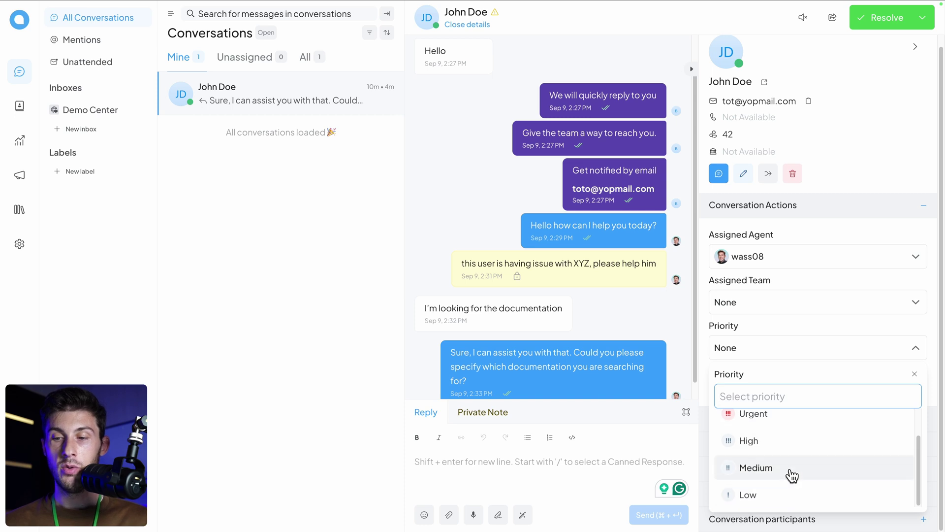
pyautogui.click(791, 470)
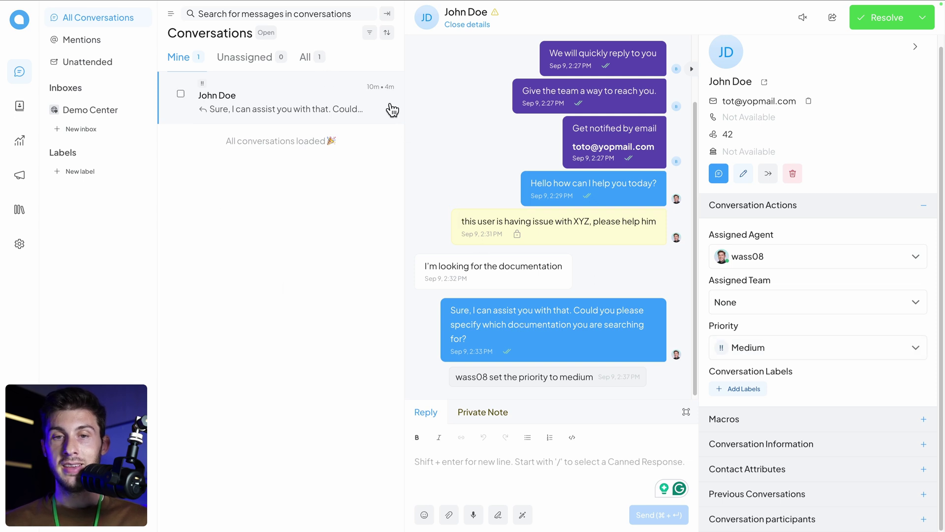
# Step: Review the conversation sort options, keeping the status filter on Open, without changing anything
pyautogui.click(387, 32)
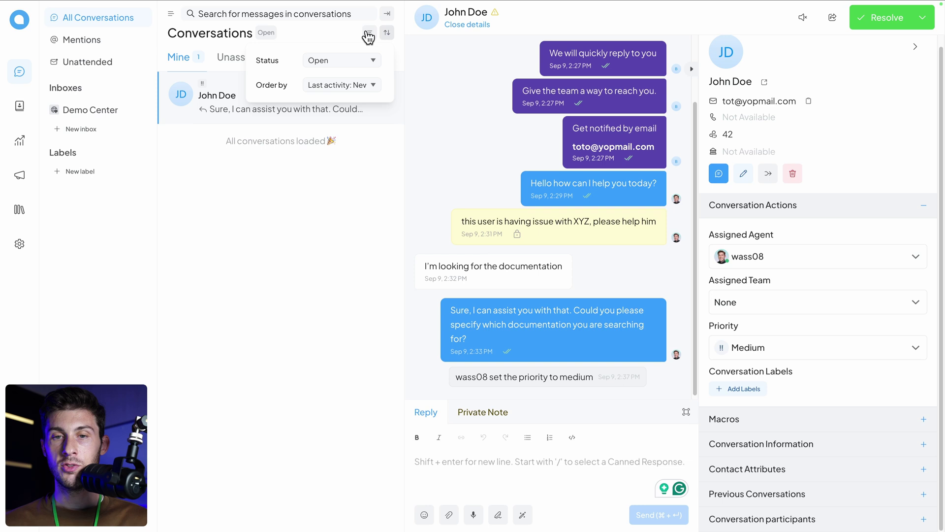
pyautogui.click(313, 61)
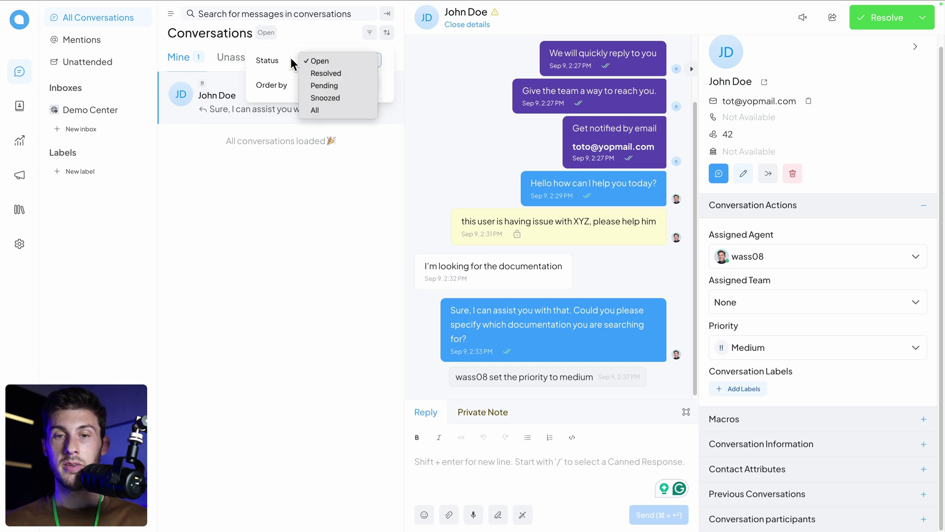
pyautogui.click(291, 63)
pyautogui.click(330, 87)
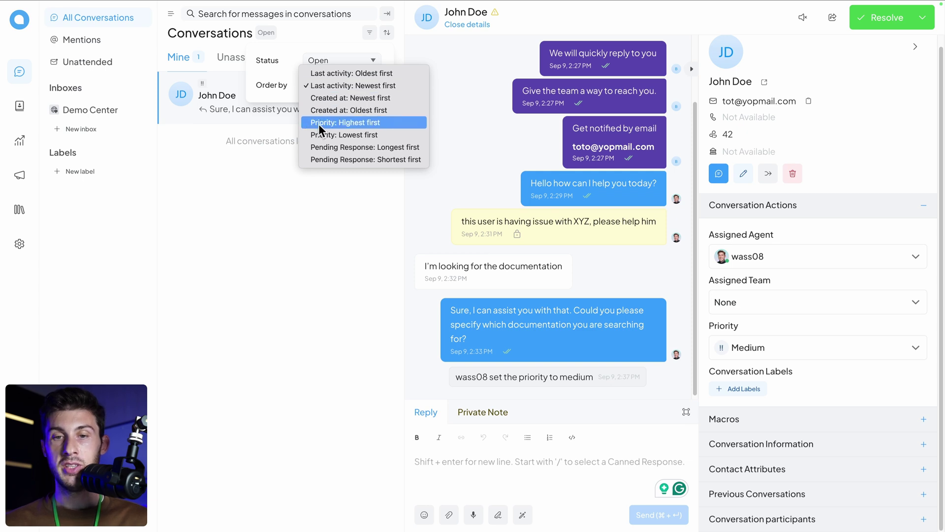
pyautogui.click(253, 215)
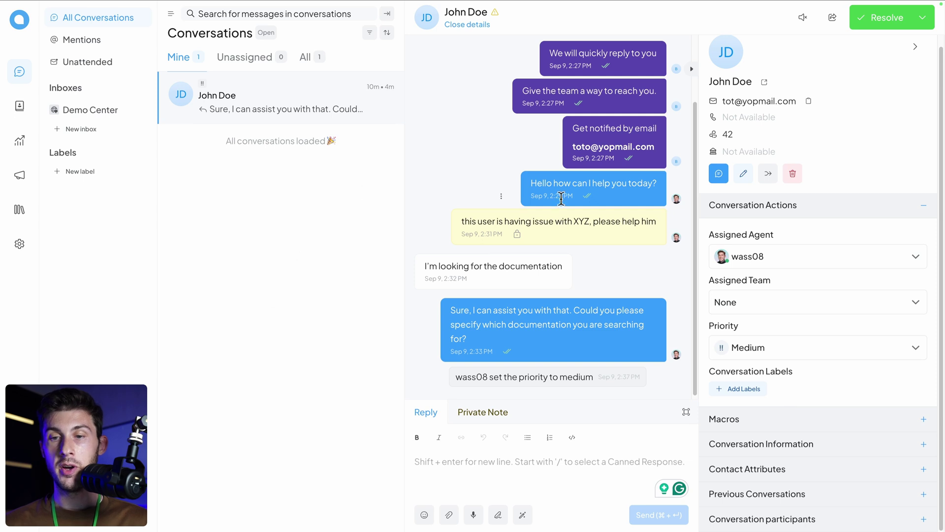
# Step: Create a new green label named 'question' from the conversation's label picker
pyautogui.click(740, 390)
pyautogui.write('question')
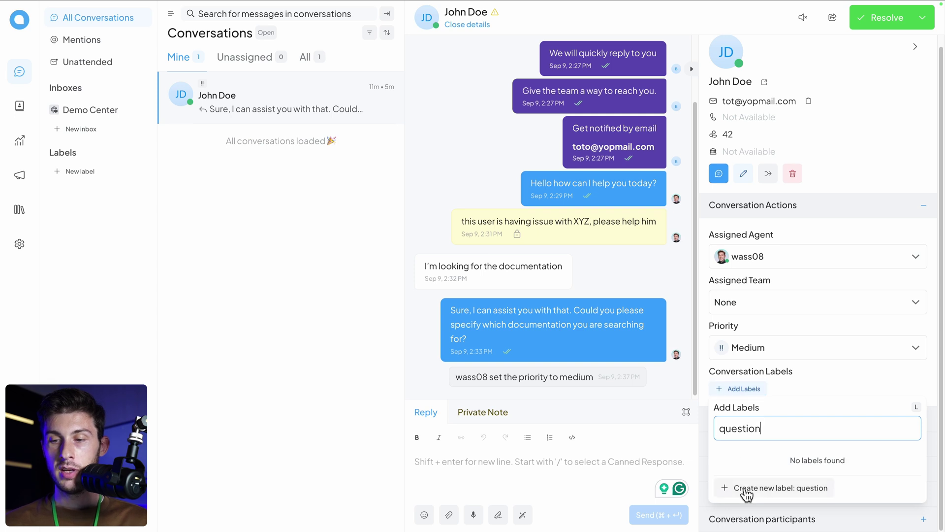
pyautogui.click(747, 488)
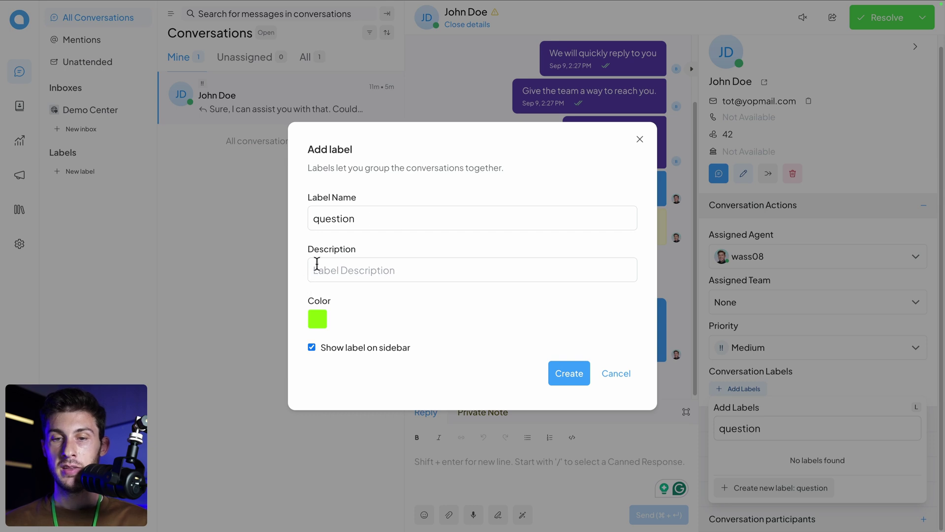
pyautogui.click(318, 319)
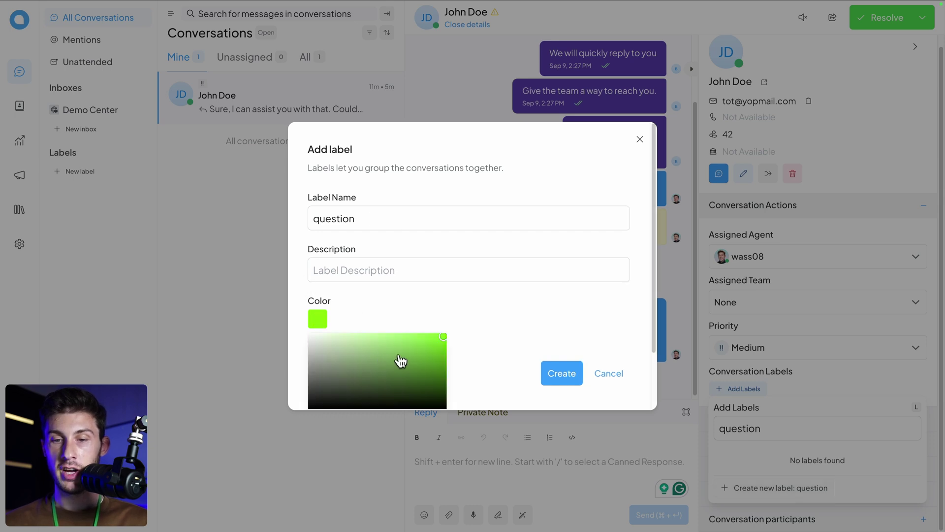
pyautogui.click(293, 336)
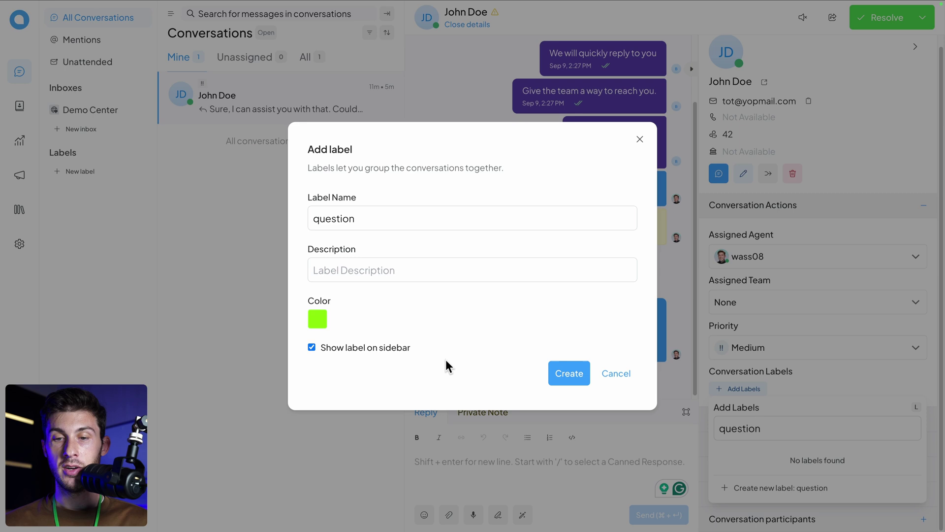
pyautogui.click(568, 379)
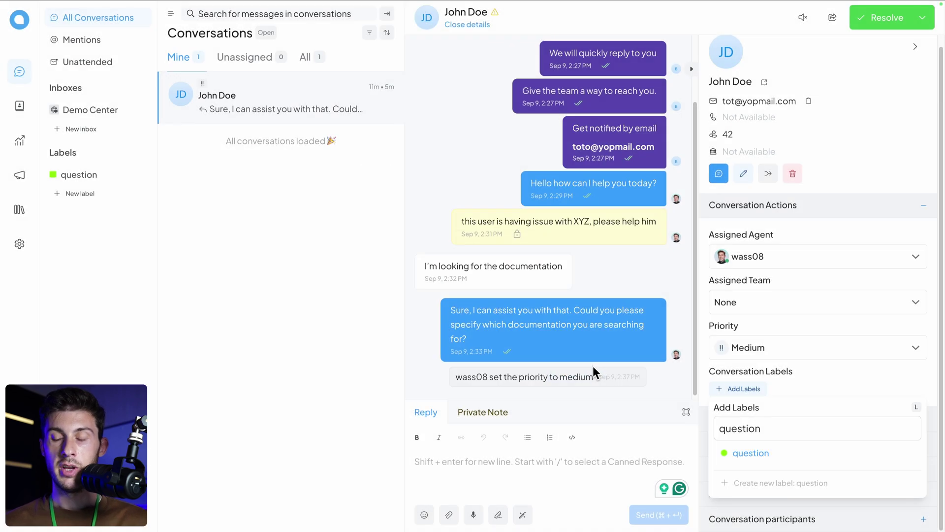
# Step: Create a technical-question label and tag the conversation with it
pyautogui.doubleClick(801, 421)
pyautogui.write('tech')
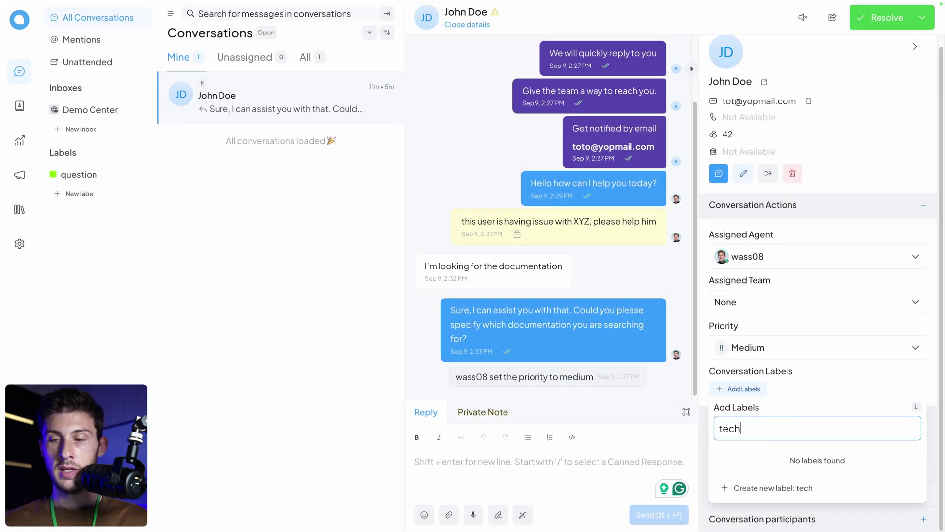
pyautogui.write('nical question')
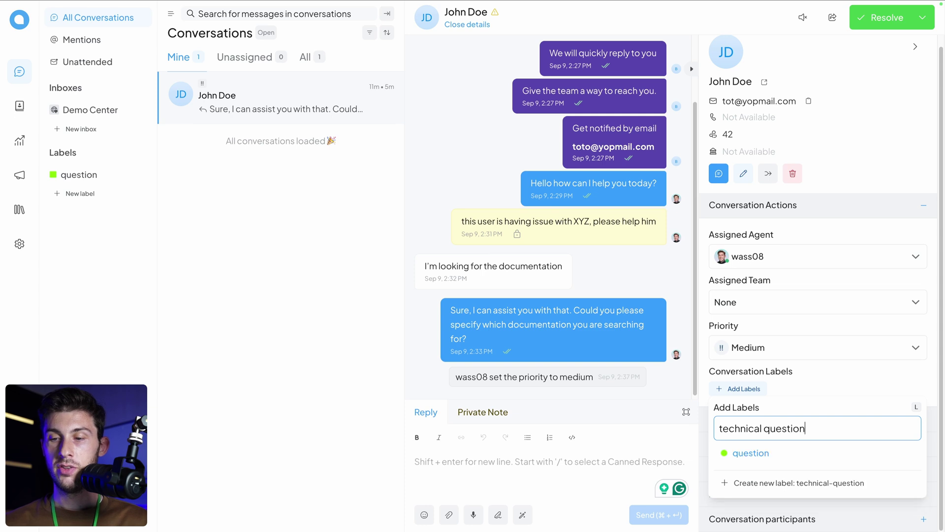
pyautogui.click(782, 483)
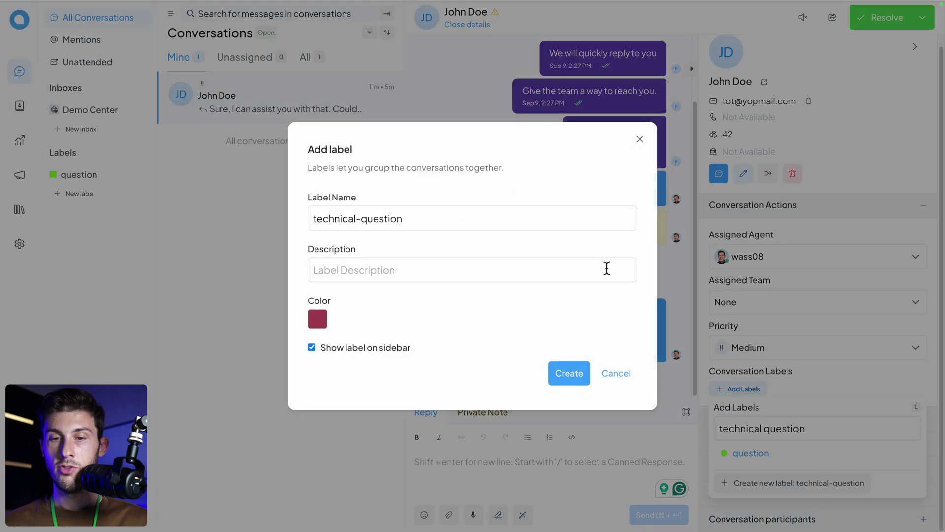
pyautogui.click(562, 373)
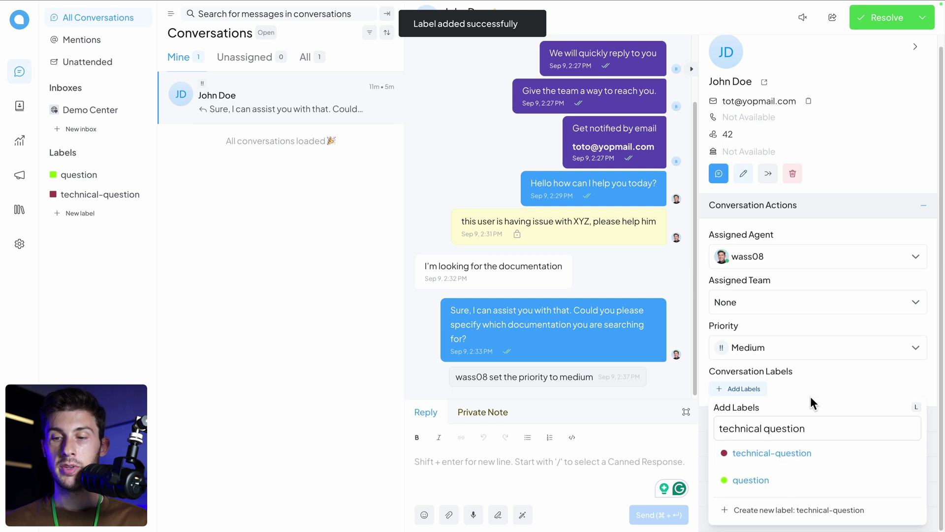
pyautogui.click(757, 455)
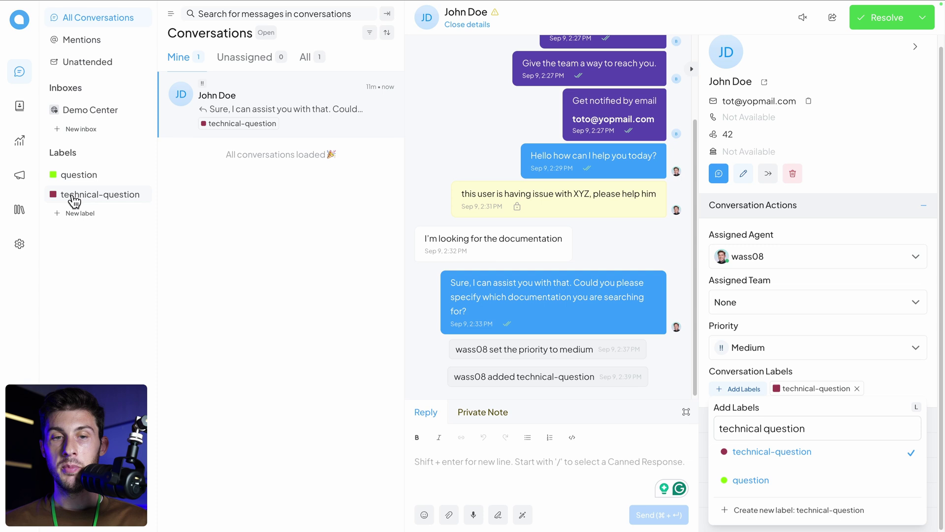
# Step: Close the label picker and start a new macro from the Macros settings page
pyautogui.click(865, 370)
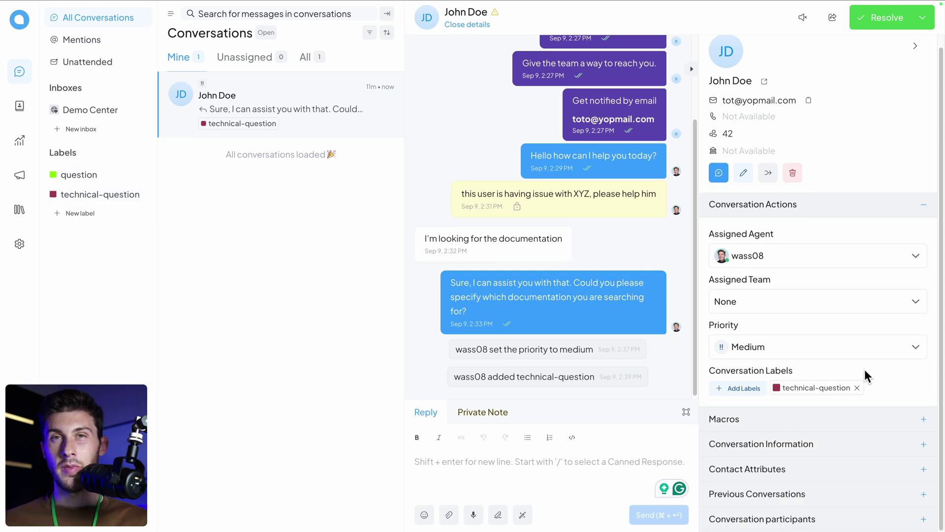
pyautogui.click(780, 425)
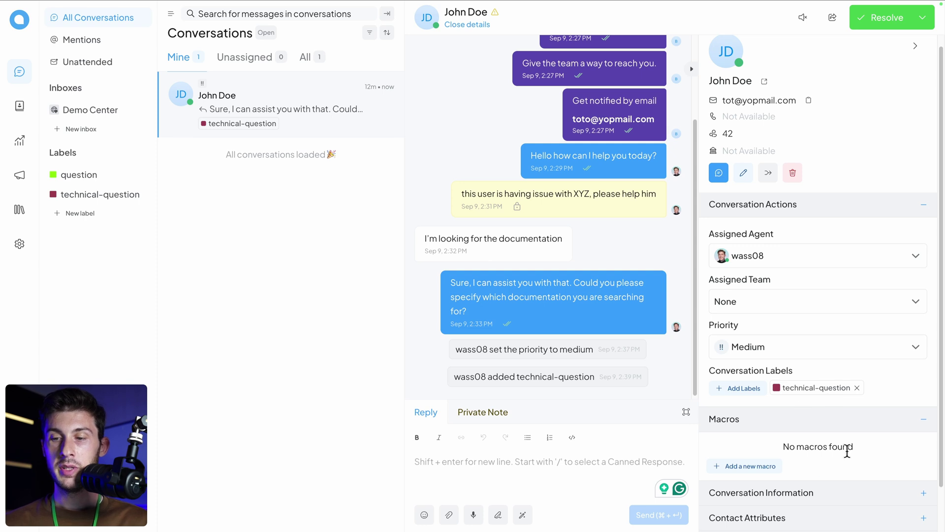
pyautogui.click(749, 466)
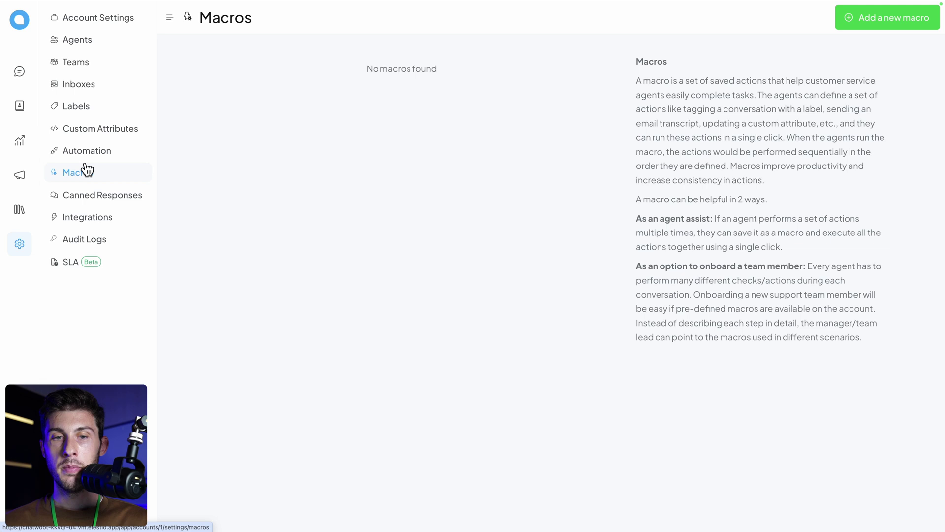
pyautogui.click(871, 25)
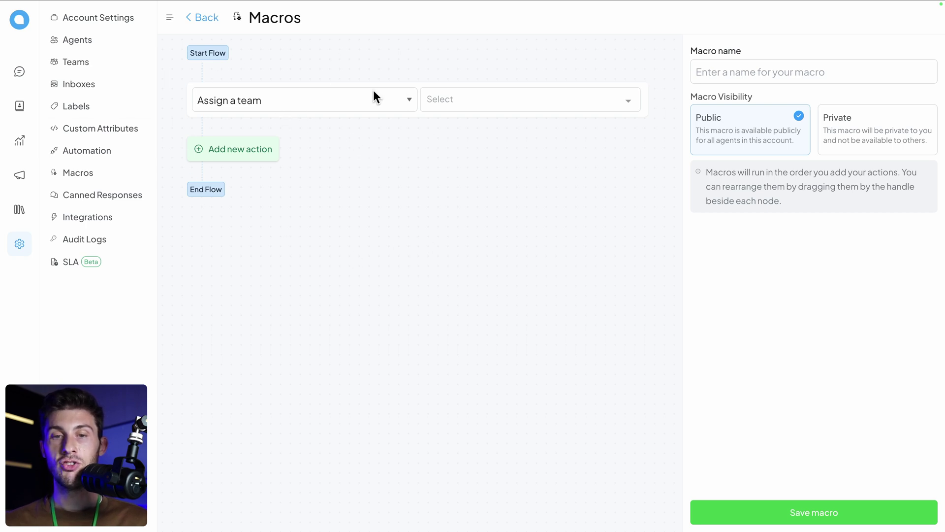
# Step: Name the macro 'Simple Question' and make its first action add the question label
pyautogui.click(739, 69)
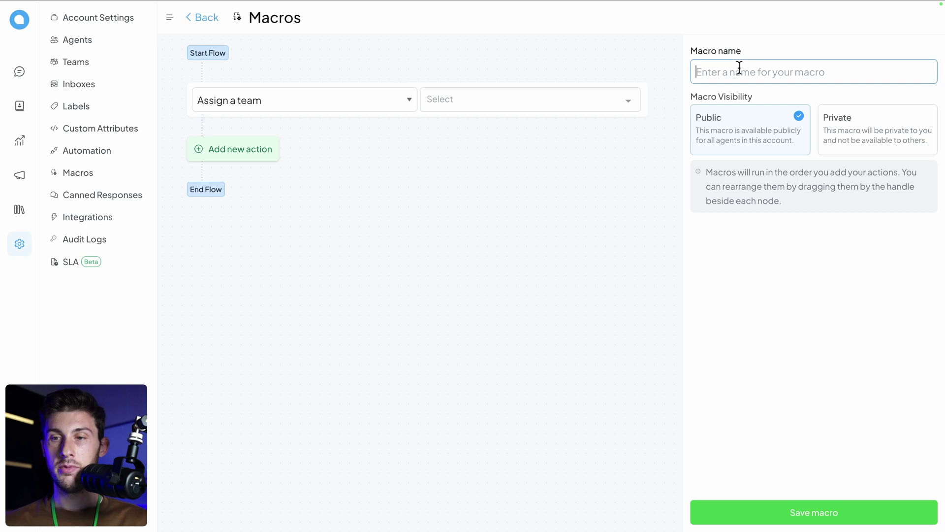
pyautogui.write('Simple Question')
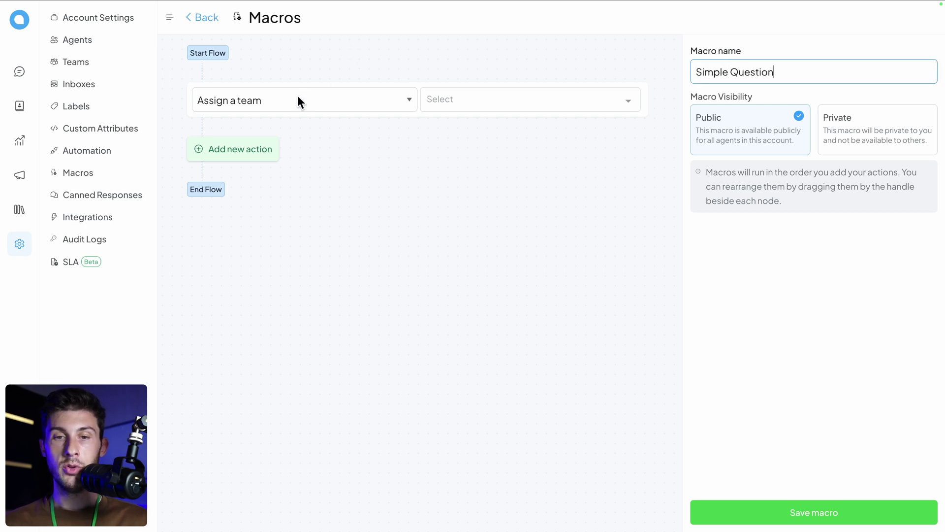
pyautogui.click(298, 98)
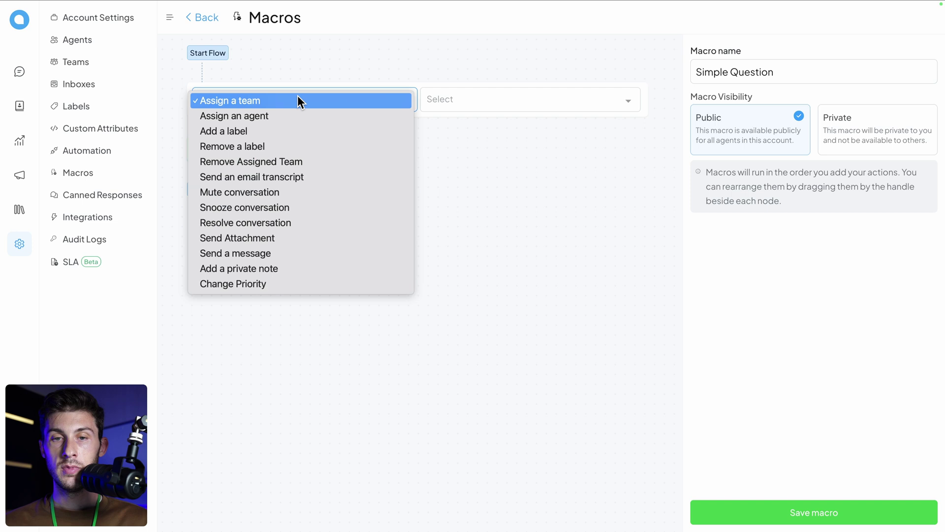
pyautogui.click(298, 98)
pyautogui.click(450, 99)
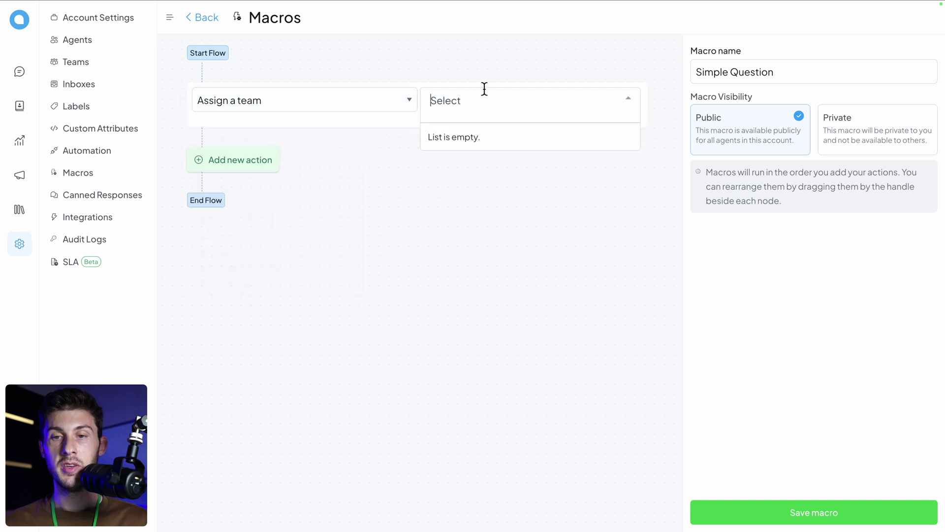
pyautogui.click(365, 98)
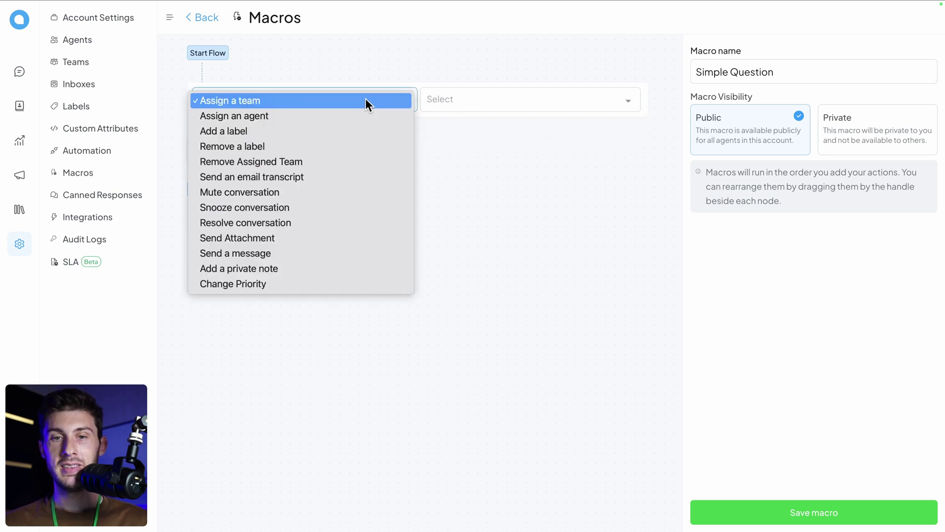
pyautogui.click(336, 130)
pyautogui.click(476, 99)
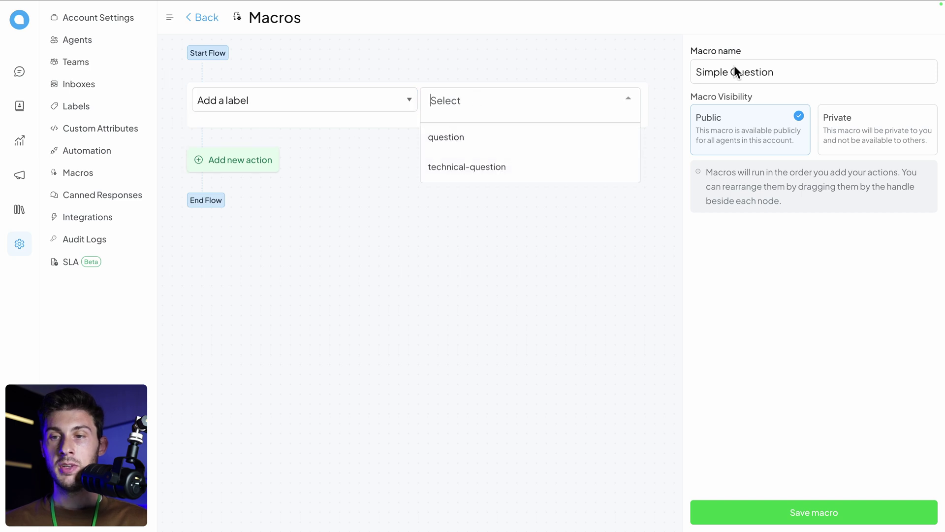
pyautogui.click(451, 139)
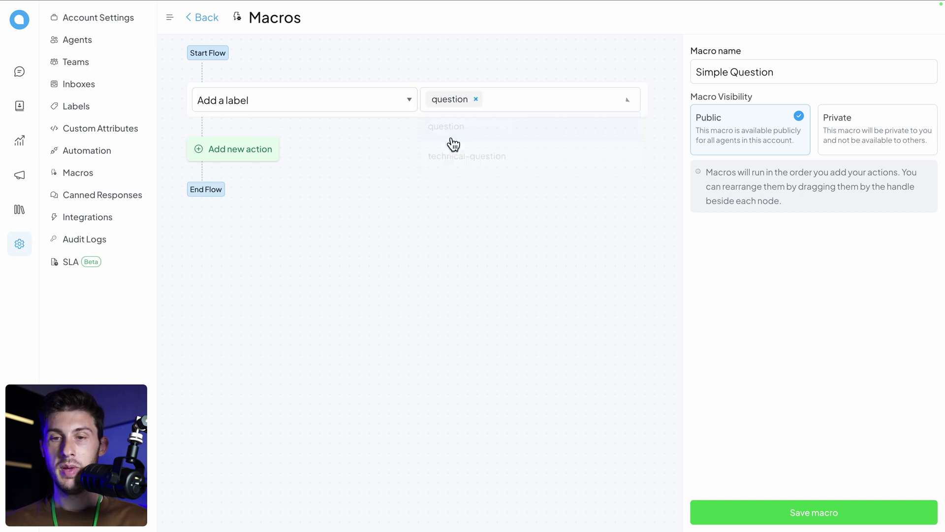
# Step: Add actions sending 'Please check the documentation at URL' and resolving the conversation, then save
pyautogui.click(239, 153)
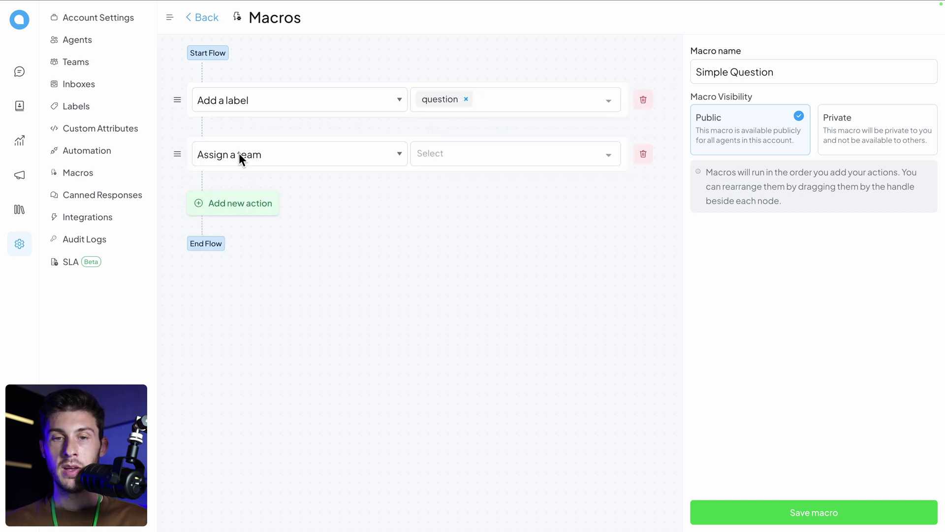
pyautogui.click(295, 154)
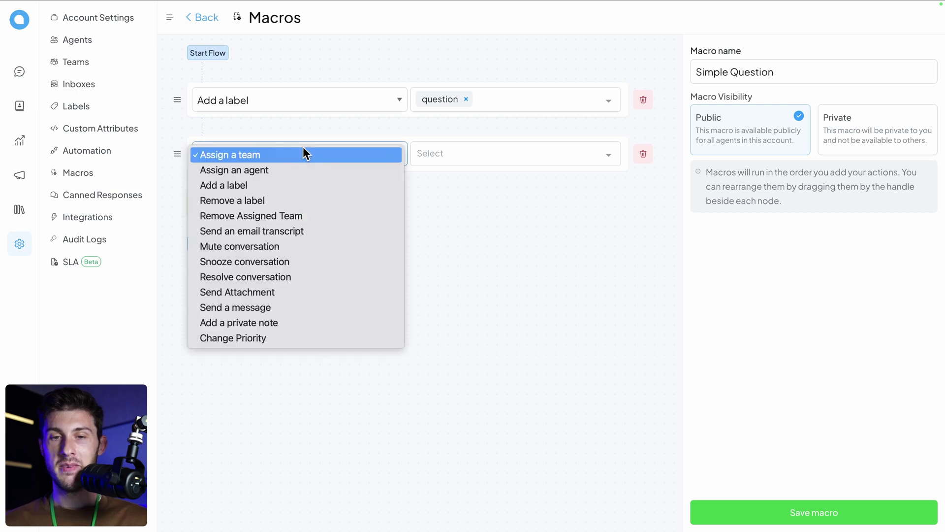
pyautogui.click(220, 307)
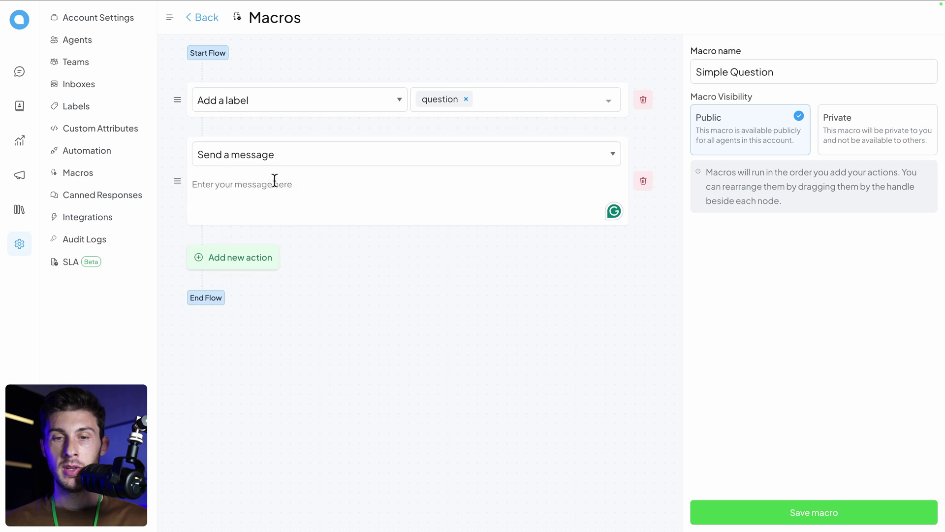
pyautogui.write('Please check th')
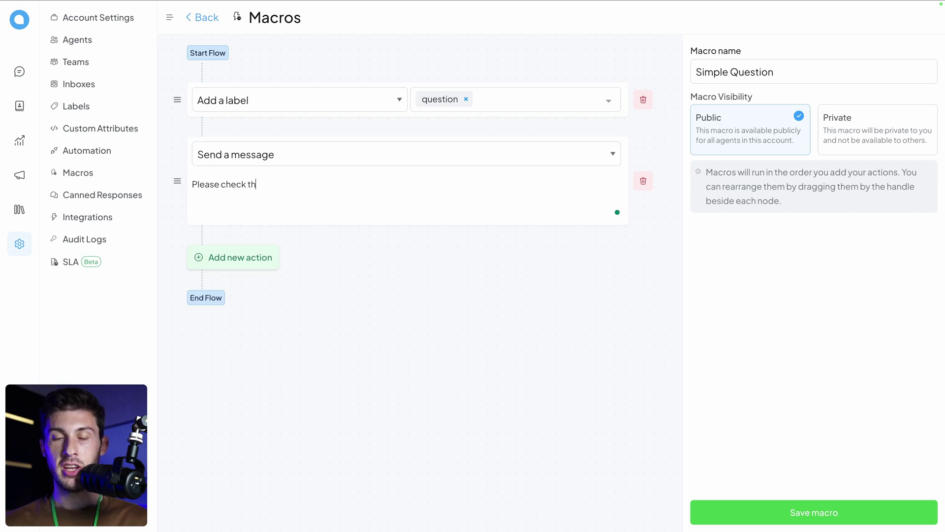
pyautogui.write('e documentation')
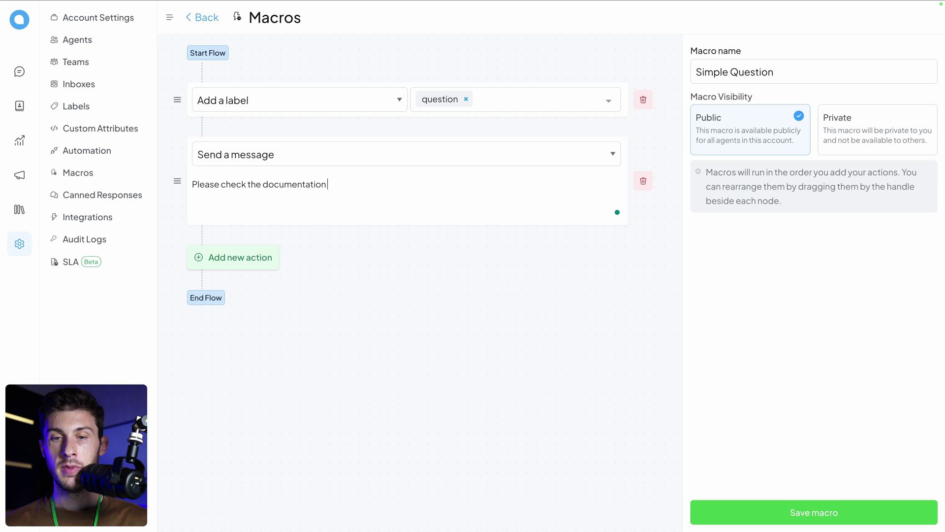
pyautogui.write(' at URL')
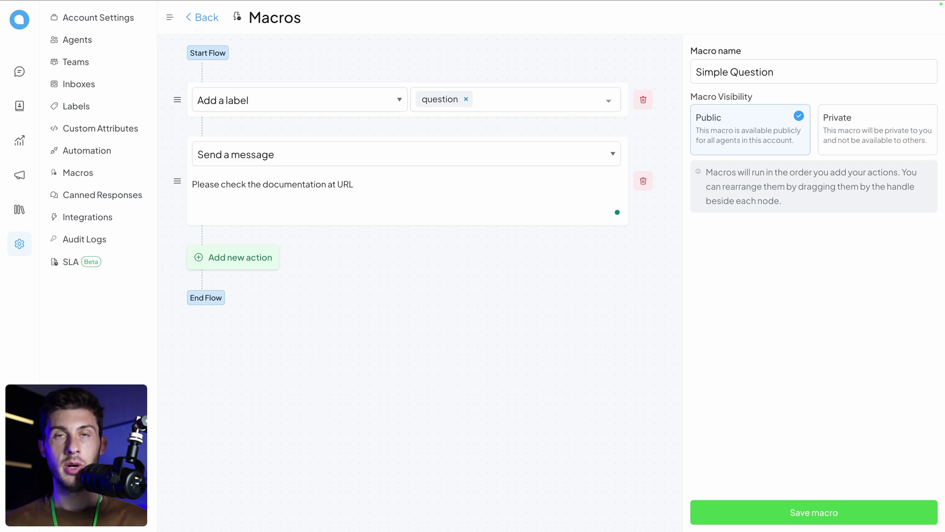
pyautogui.click(232, 257)
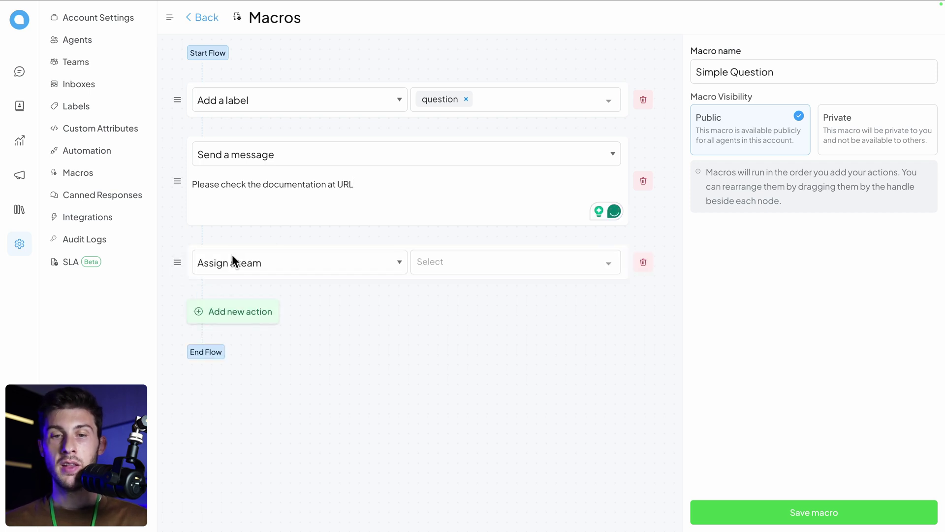
pyautogui.click(276, 262)
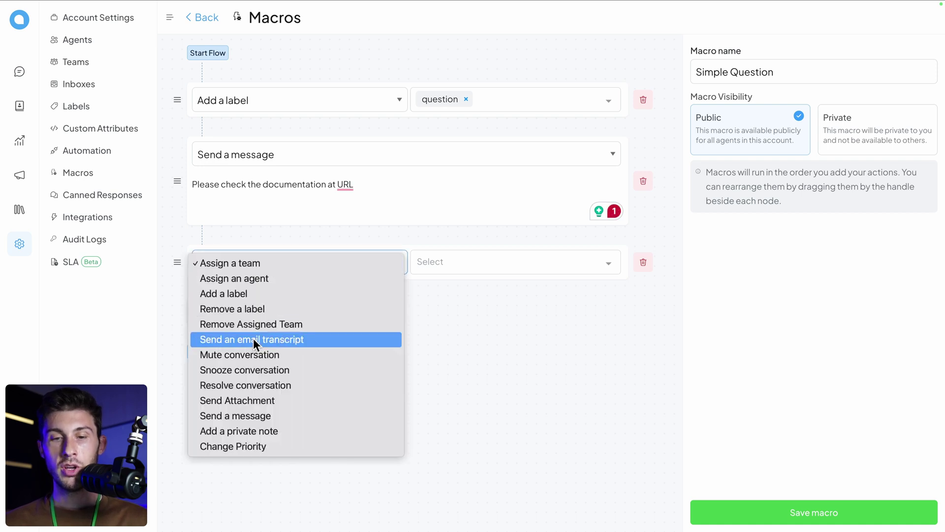
pyautogui.click(249, 385)
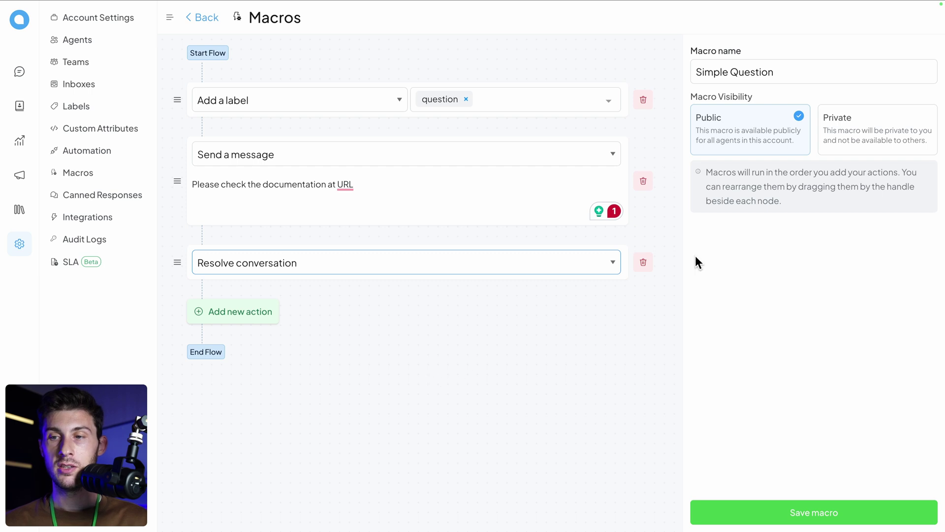
pyautogui.click(787, 511)
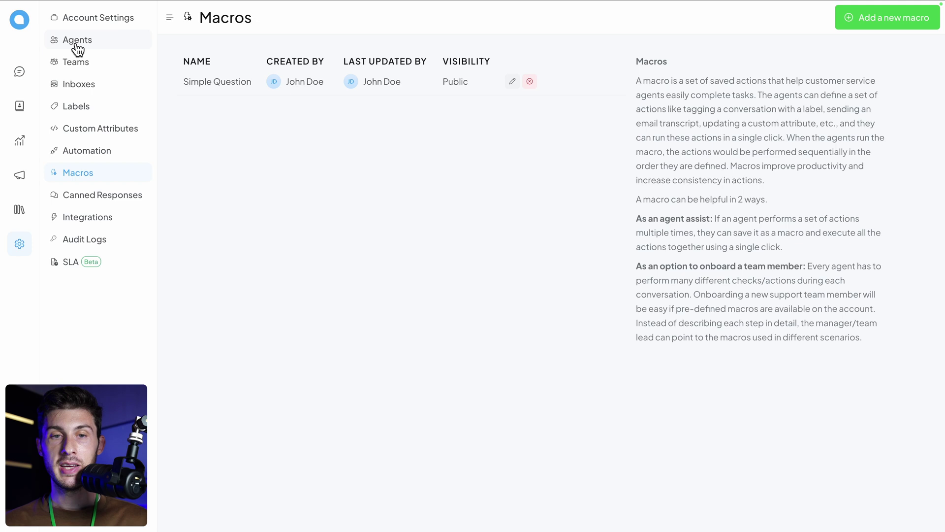
# Step: Run the Simple Question macro on the customer's conversation from the inbox
pyautogui.click(19, 69)
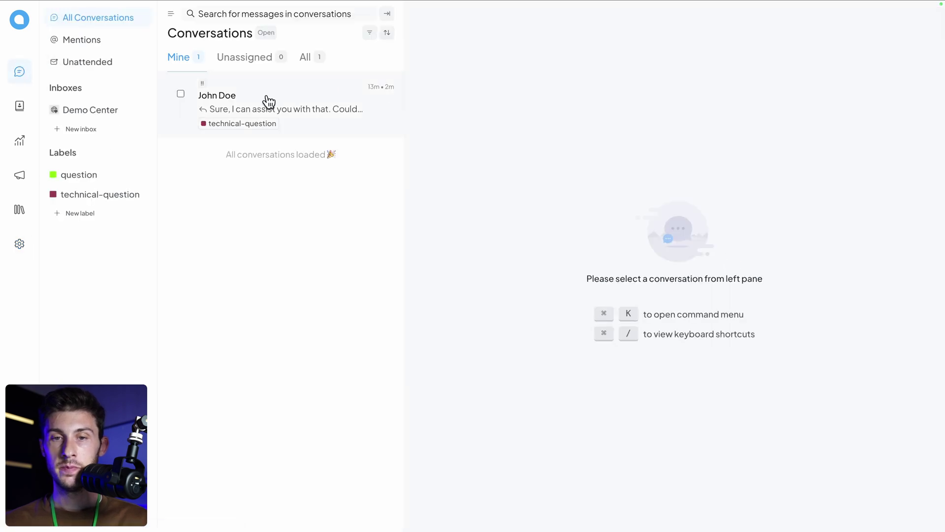
pyautogui.click(266, 100)
pyautogui.scroll(-1, 860, 291)
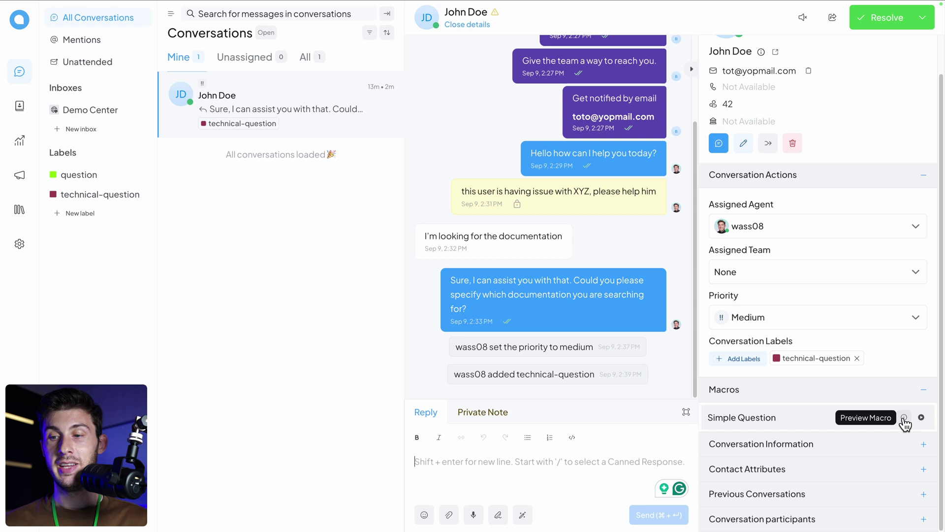
pyautogui.click(921, 417)
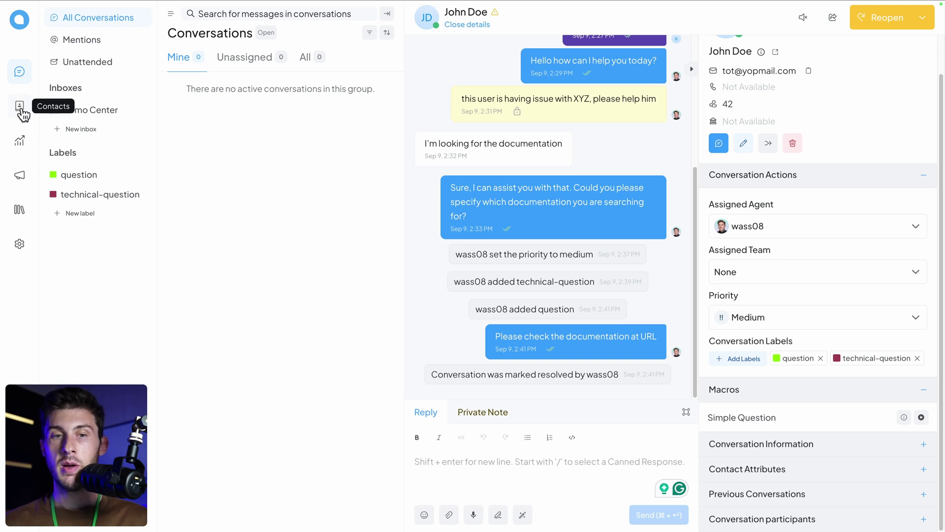
# Step: Jump to Contacts with Alt+V, then open the Reports Overview
pyautogui.hotkey('alt', 'v')
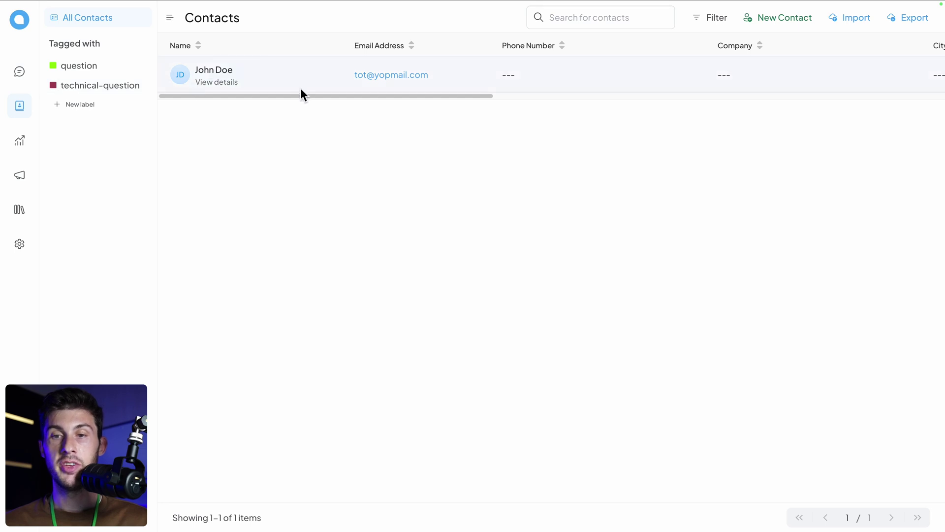
pyautogui.click(19, 143)
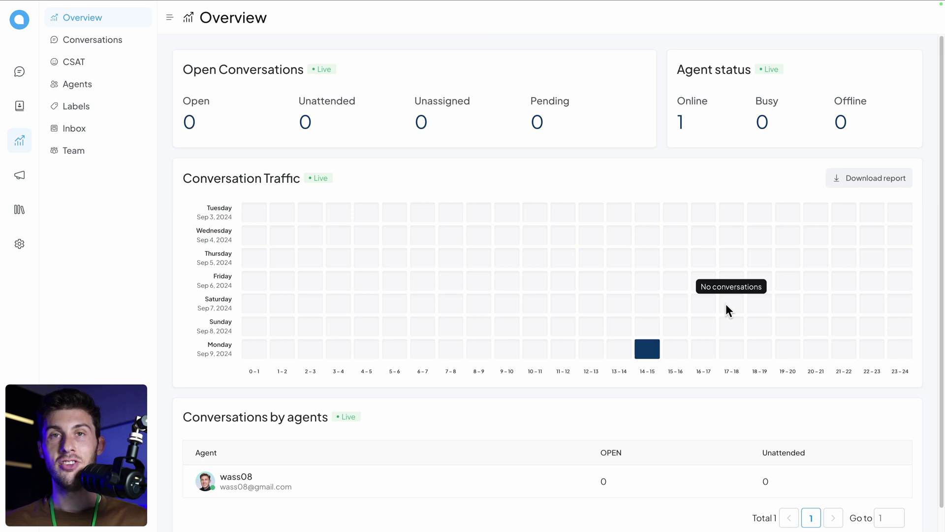
# Step: Look through the Conversations and Agents reports, then go to Ongoing campaigns
pyautogui.click(105, 41)
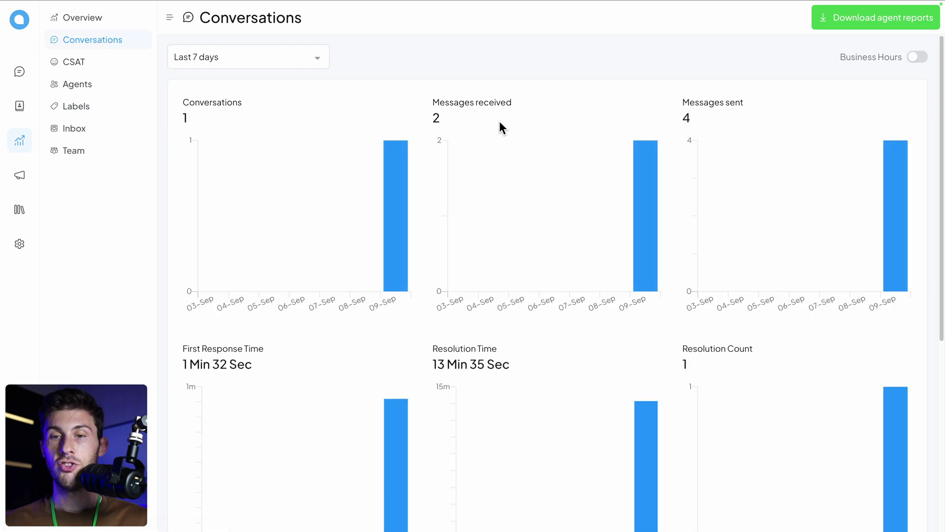
pyautogui.scroll(-6, 437, 290)
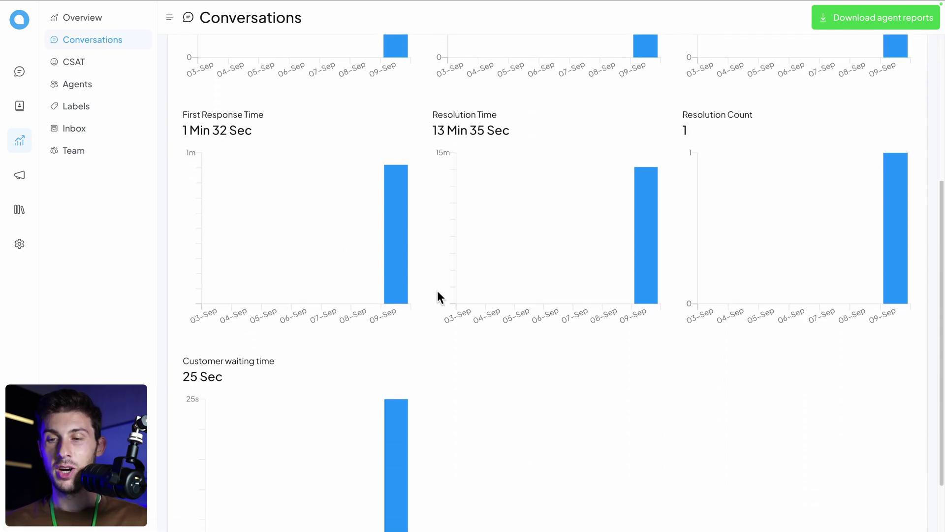
pyautogui.scroll(-1, 437, 291)
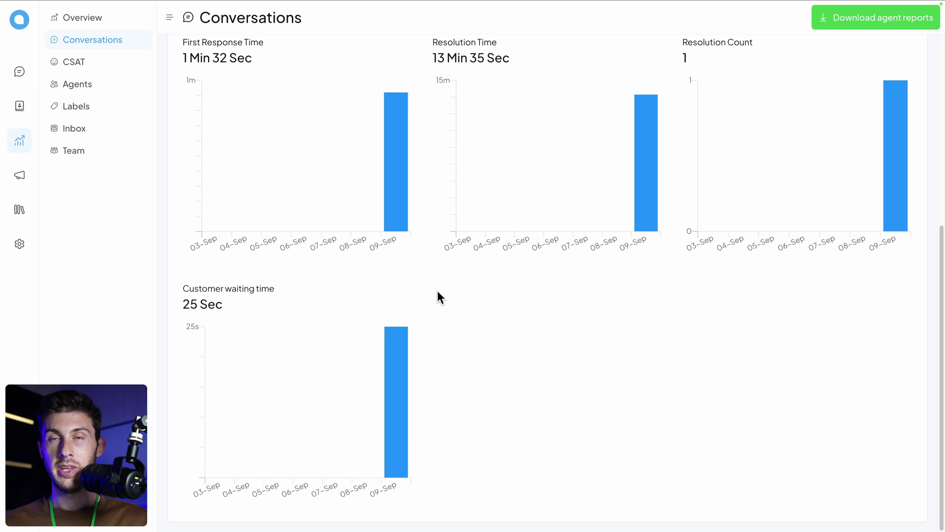
pyautogui.click(87, 87)
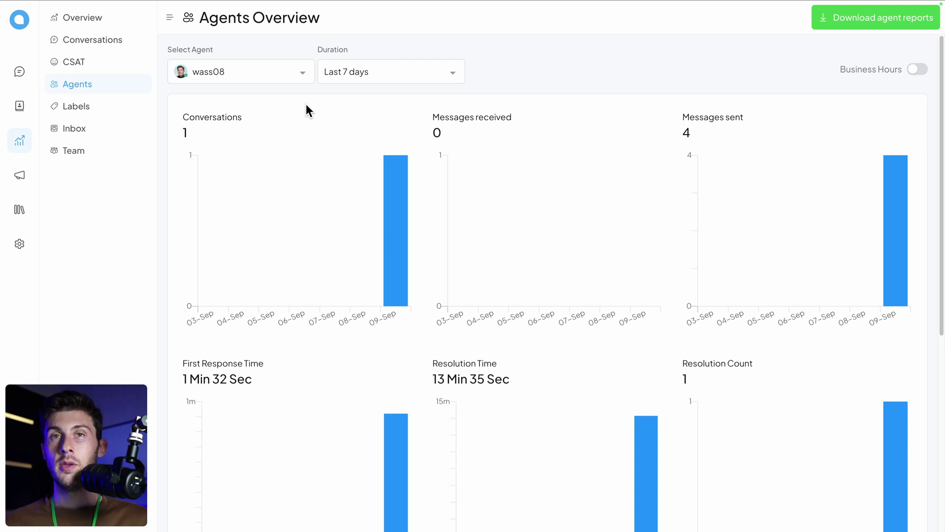
pyautogui.click(19, 175)
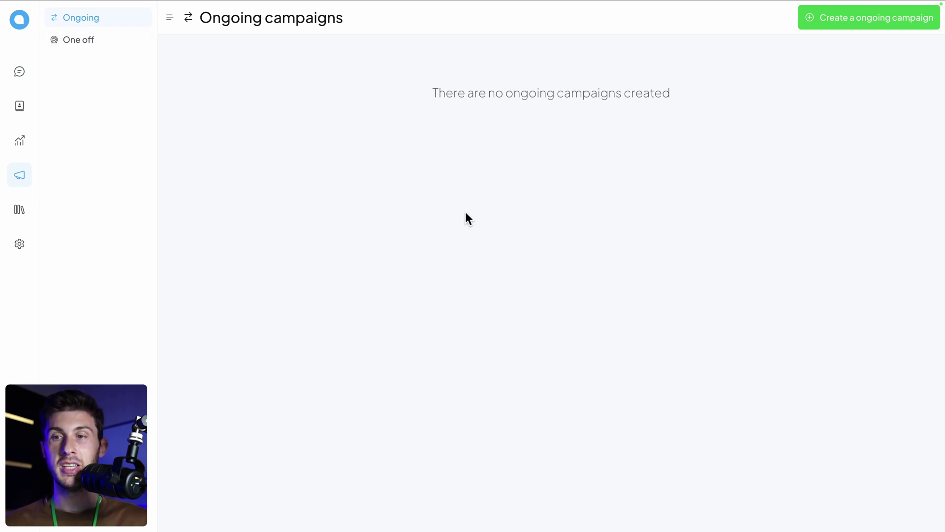
# Step: Create the Promo campaign for the Demo Center inbox, sent by the agent, with the pasted landing-page URL
pyautogui.click(851, 24)
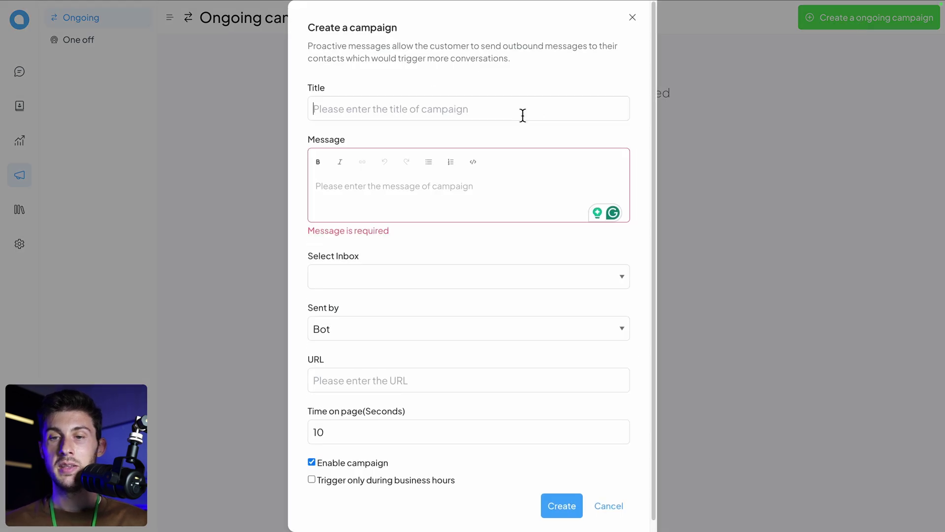
pyautogui.click(521, 113)
pyautogui.write('Promo Code')
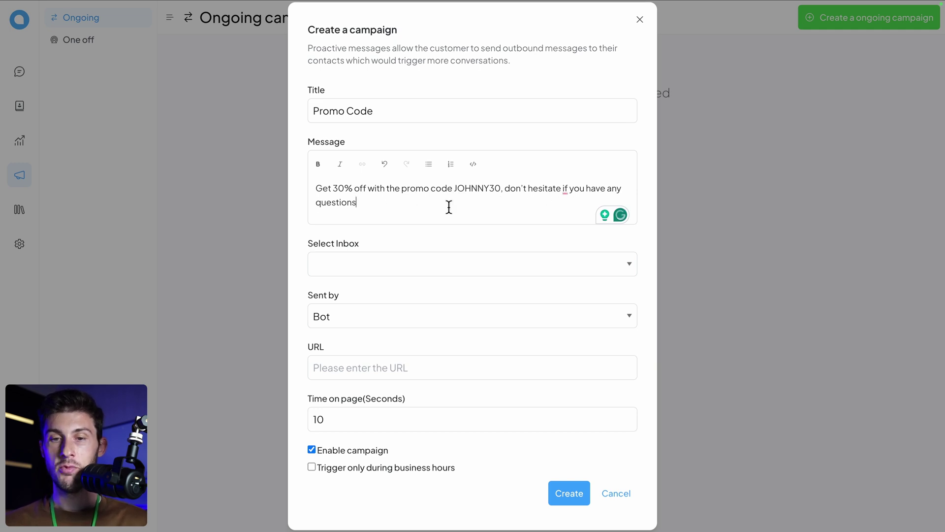
pyautogui.click(426, 266)
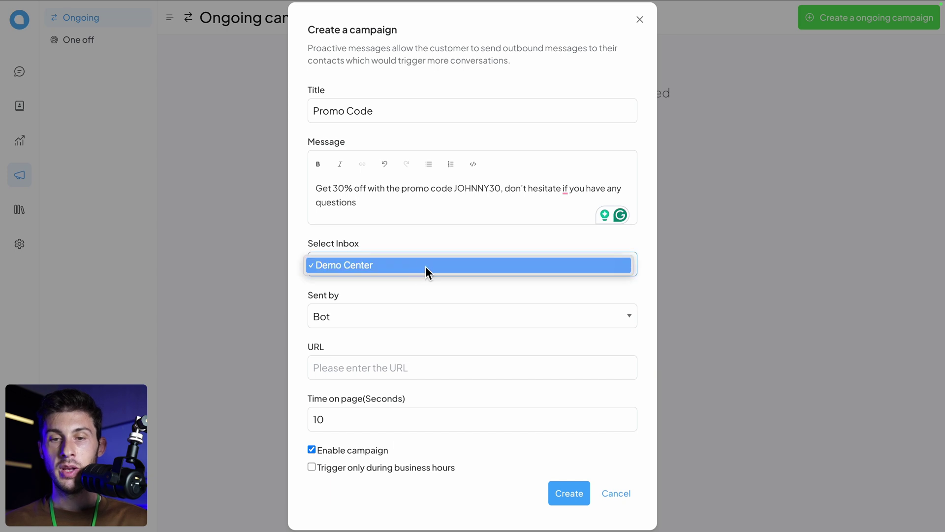
pyautogui.click(426, 266)
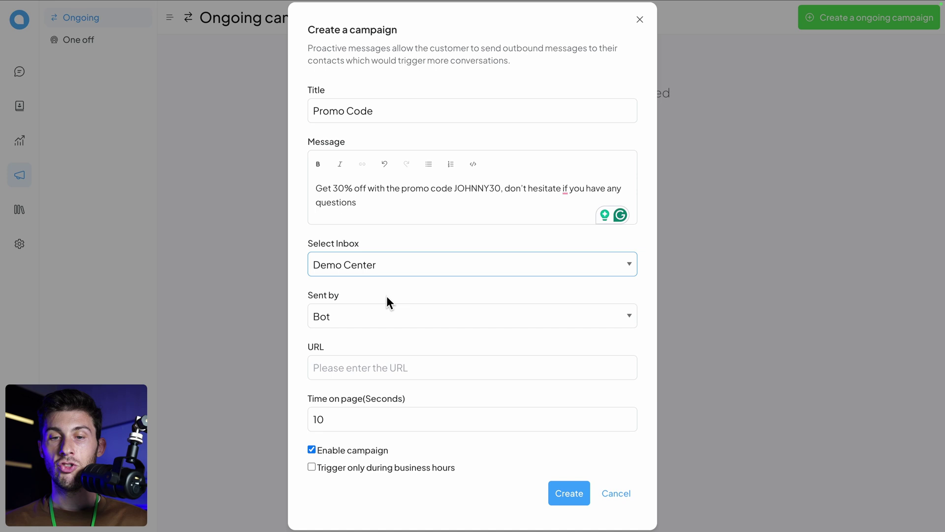
pyautogui.click(325, 318)
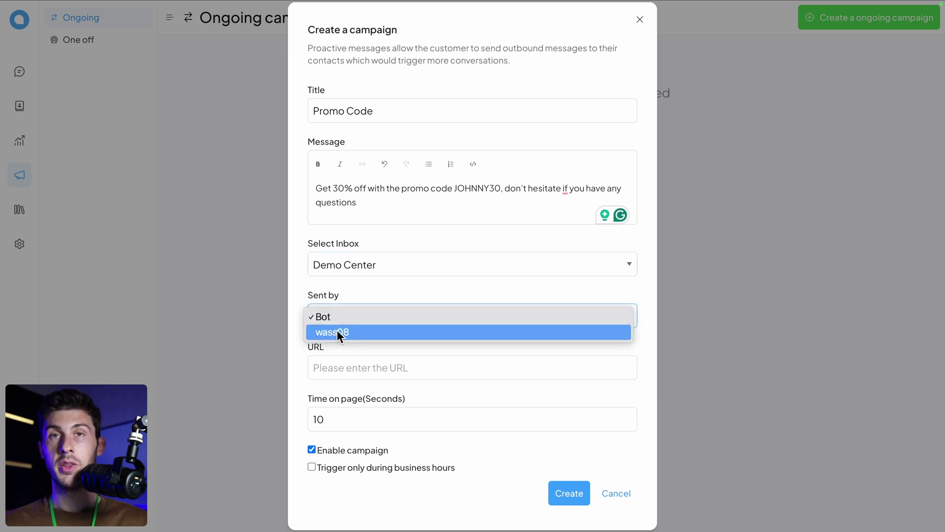
pyautogui.click(365, 332)
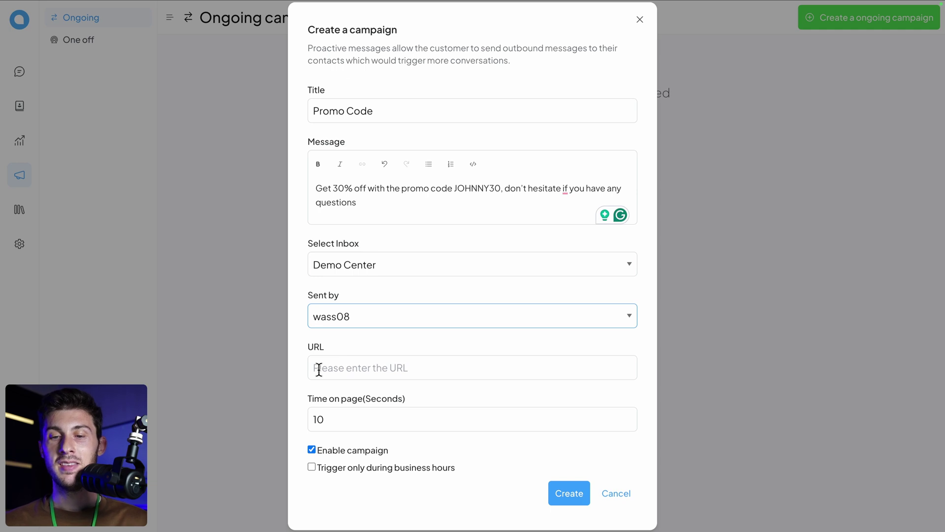
pyautogui.click(379, 367)
pyautogui.write('http://www.mobme.org/')
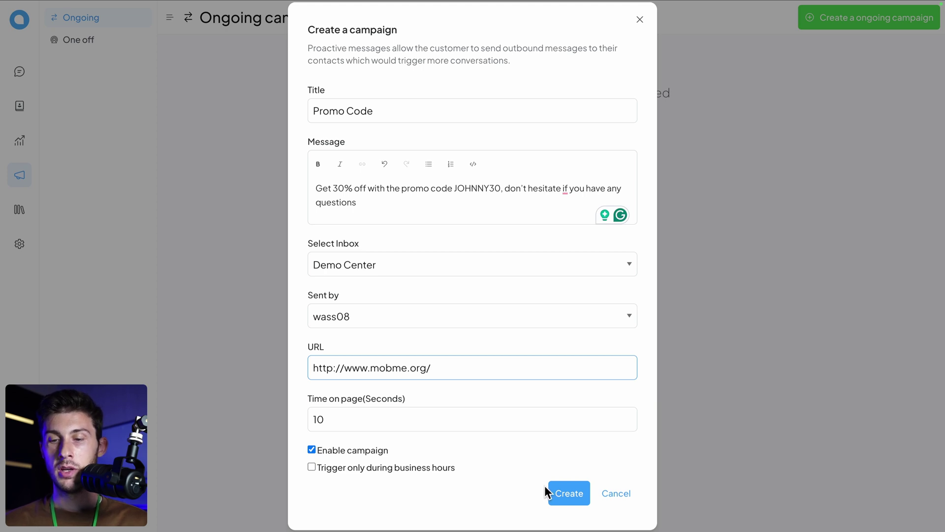
pyautogui.click(568, 495)
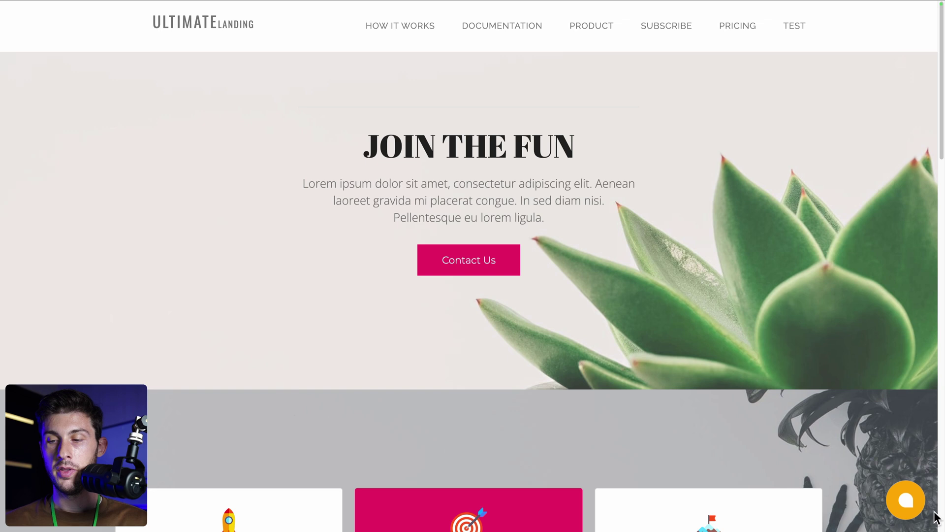
# Step: Scroll the landing page until the 30% off promo popup appears, then open the chat from it
pyautogui.scroll(-6, 747, 487)
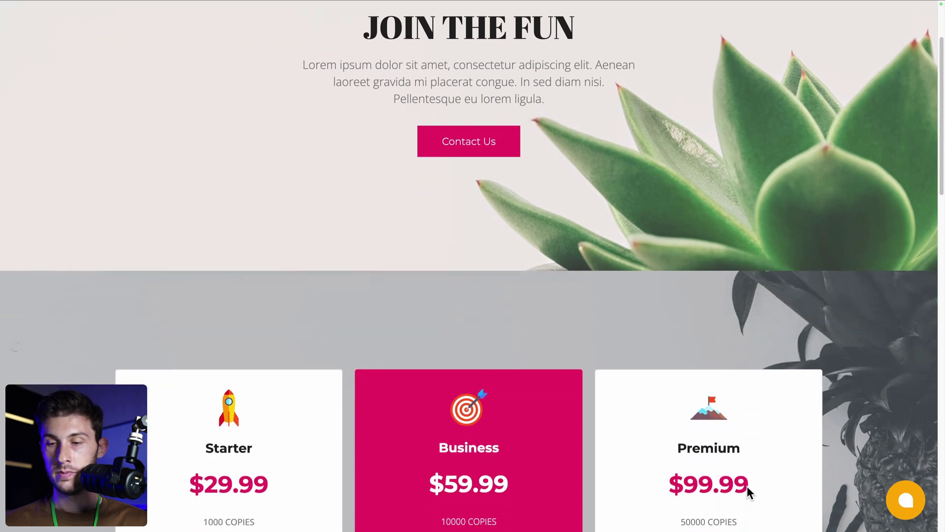
pyautogui.scroll(-5, 747, 487)
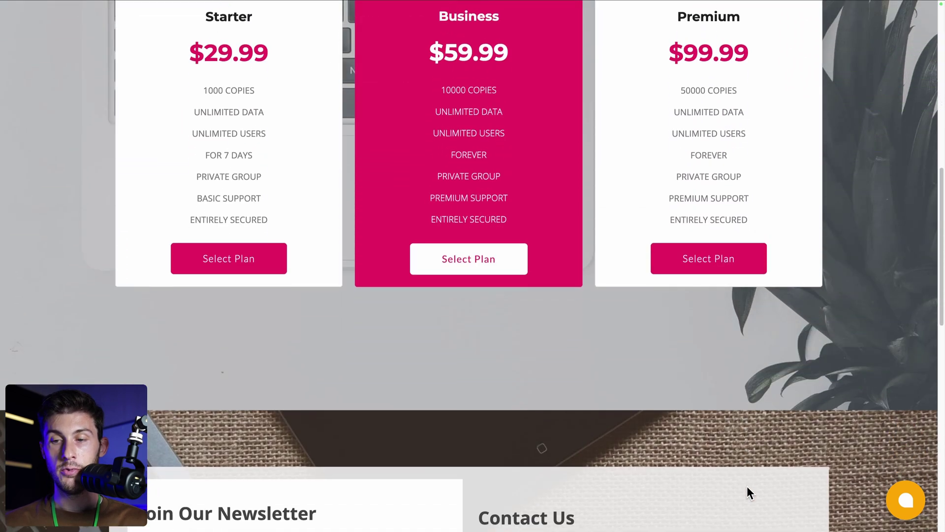
pyautogui.scroll(-2, 747, 488)
pyautogui.scroll(-4, 748, 487)
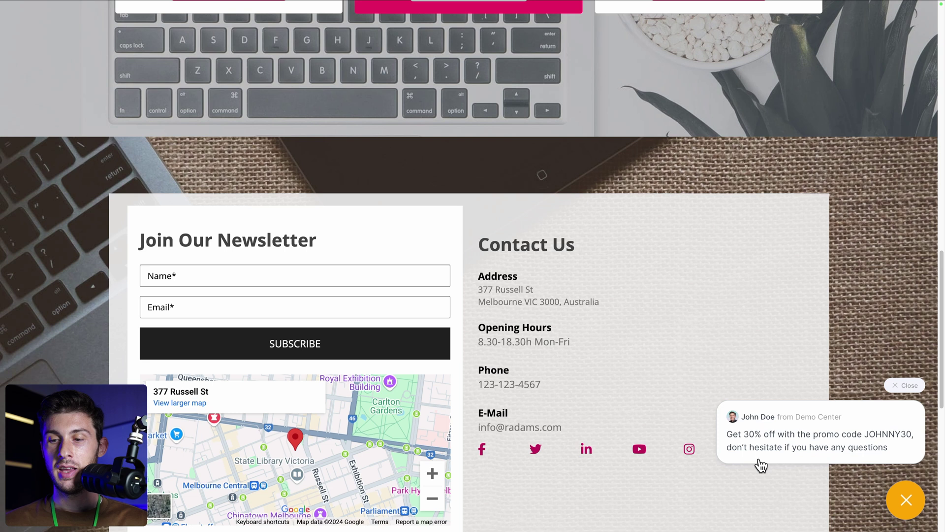
pyautogui.click(867, 432)
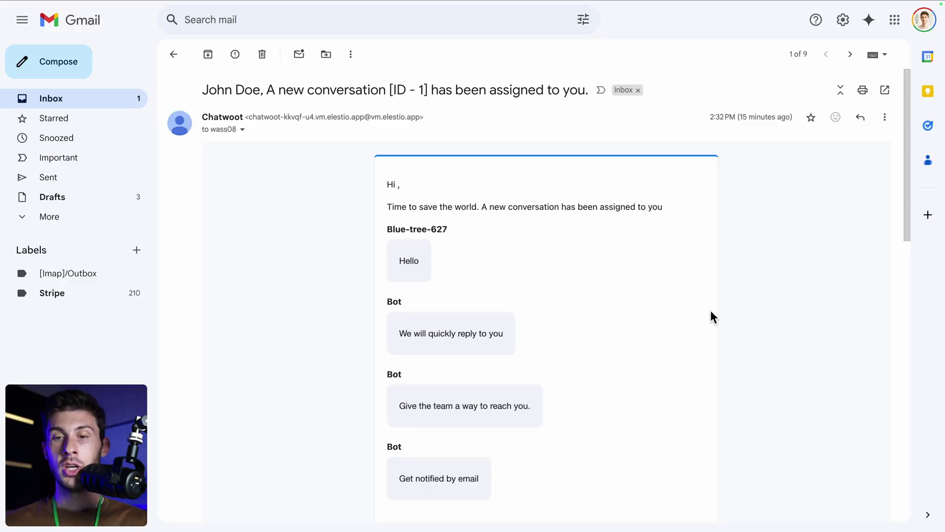
# Step: Scroll through Chatwoot's e-mail about the newly assigned conversation
pyautogui.scroll(-3, 710, 310)
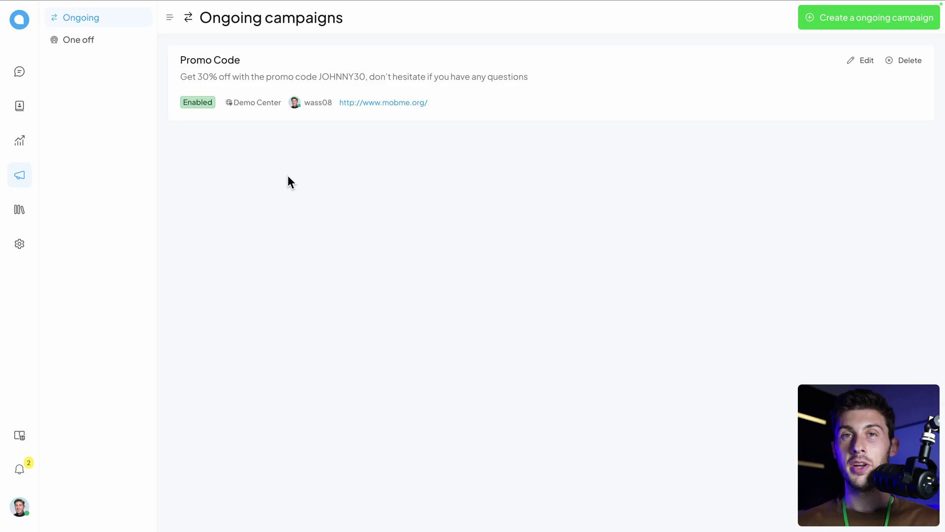
# Step: Create a new portal named Support Center with the elestio_icon.png logo and slug support-center
pyautogui.click(16, 212)
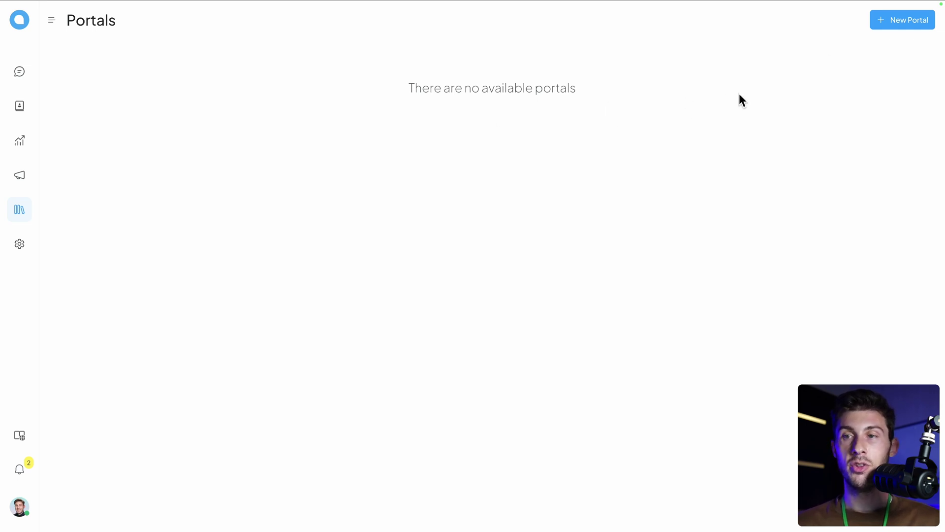
pyautogui.click(901, 24)
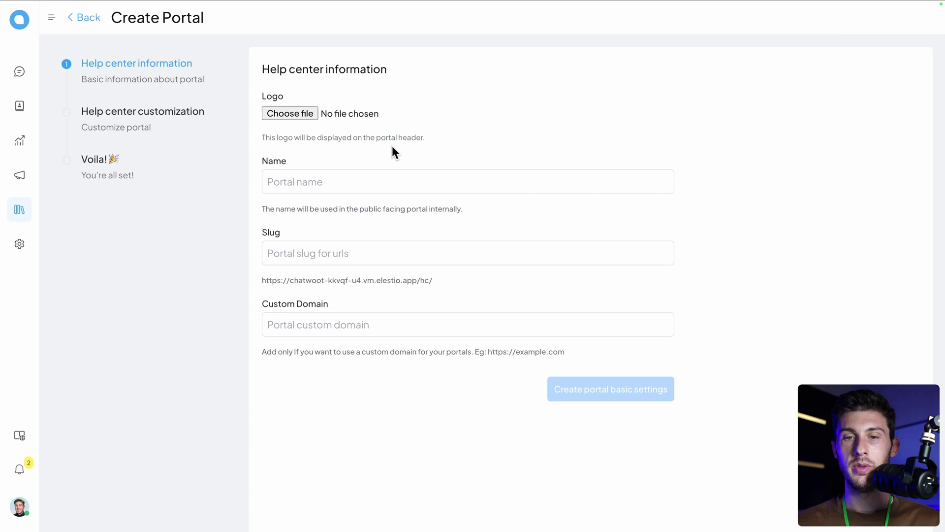
pyautogui.click(291, 114)
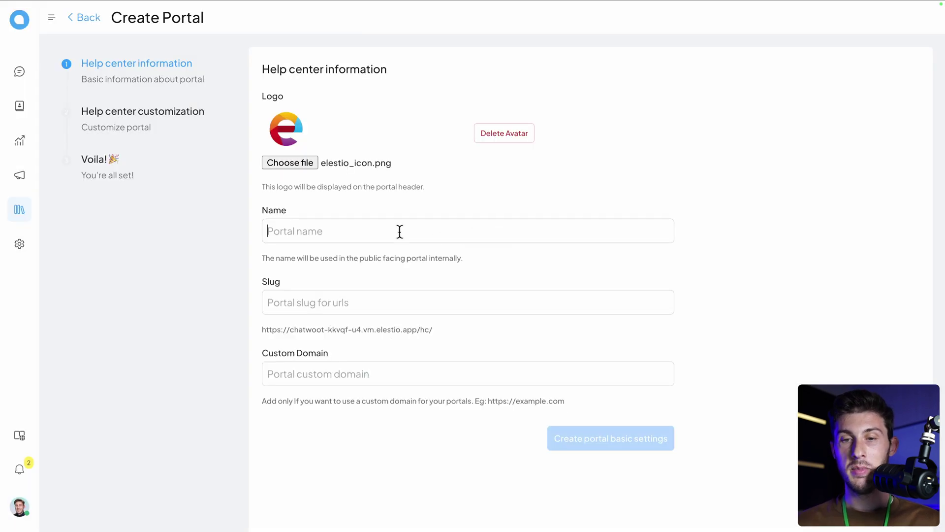
pyautogui.click(400, 232)
pyautogui.write('Support Center')
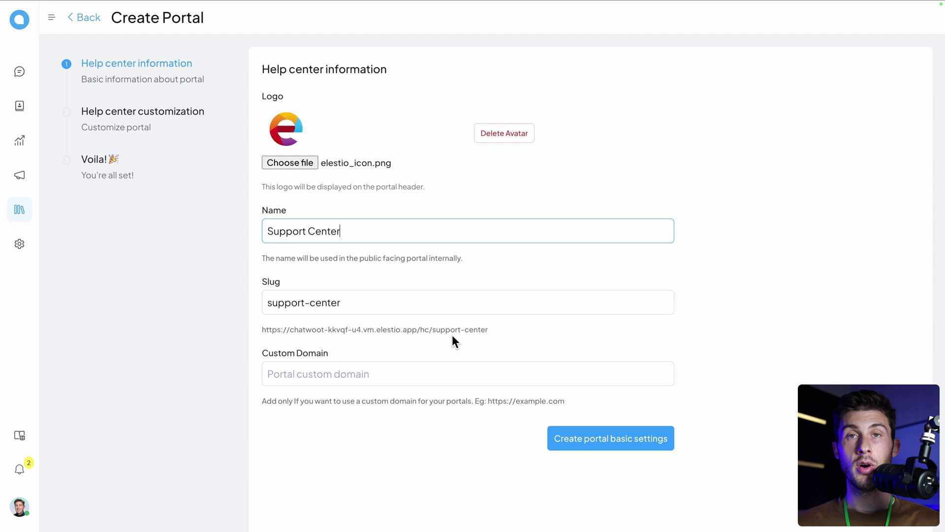
pyautogui.click(618, 447)
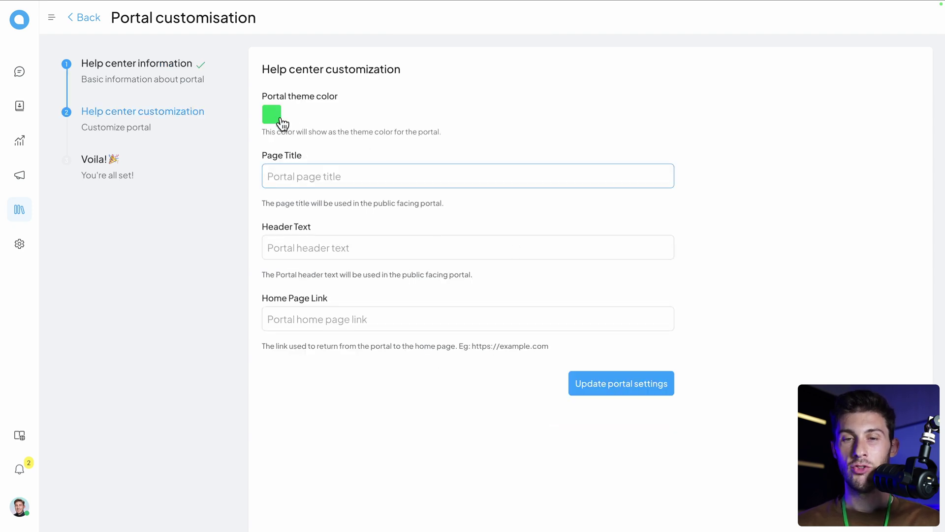
# Step: Set the portal theme colour to a bright orange
pyautogui.click(275, 117)
pyautogui.click(298, 210)
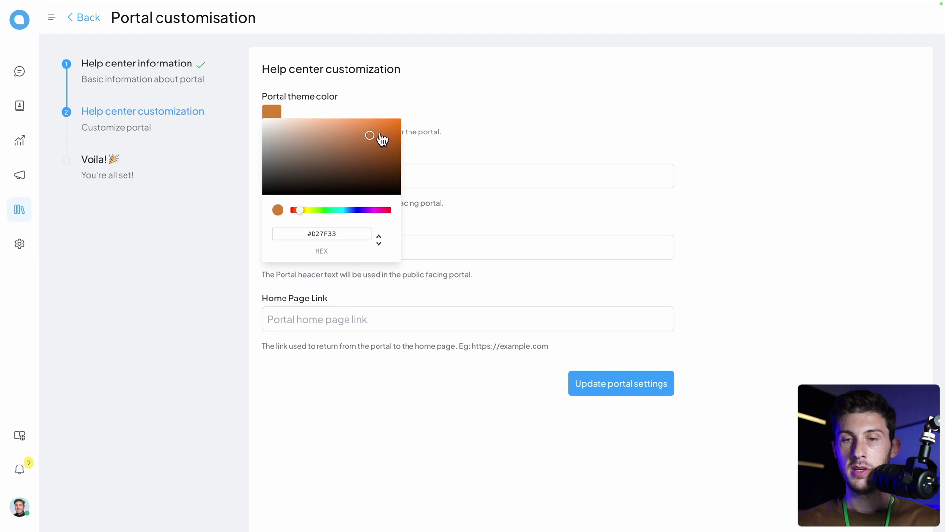
pyautogui.moveTo(382, 139); pyautogui.dragTo(406, 113)
pyautogui.click(443, 128)
pyautogui.click(486, 167)
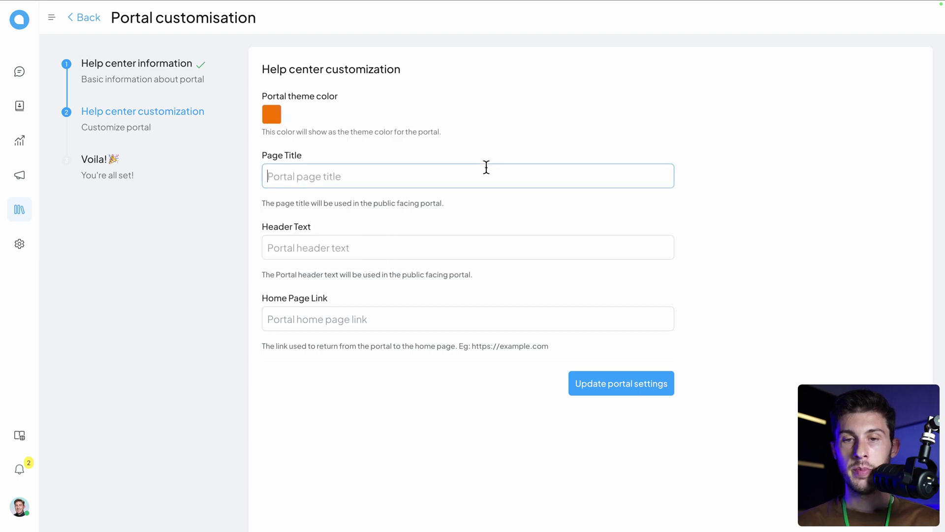
pyautogui.write('Support Center')
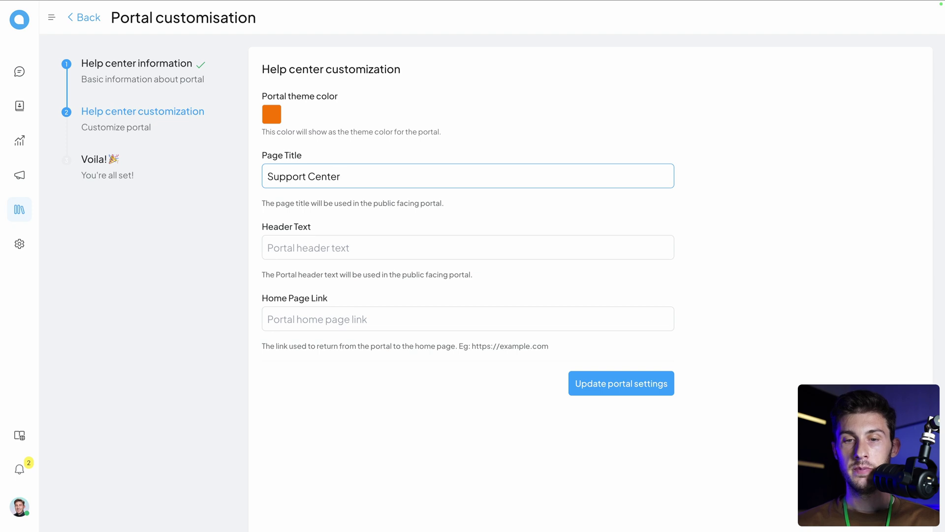
pyautogui.click(468, 248)
pyautogui.write('We are h')
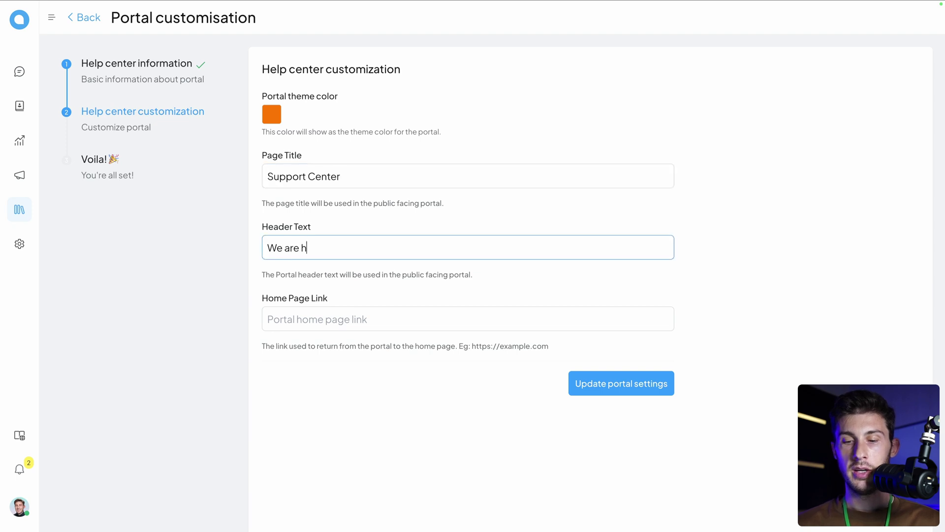
pyautogui.write('ere to help you')
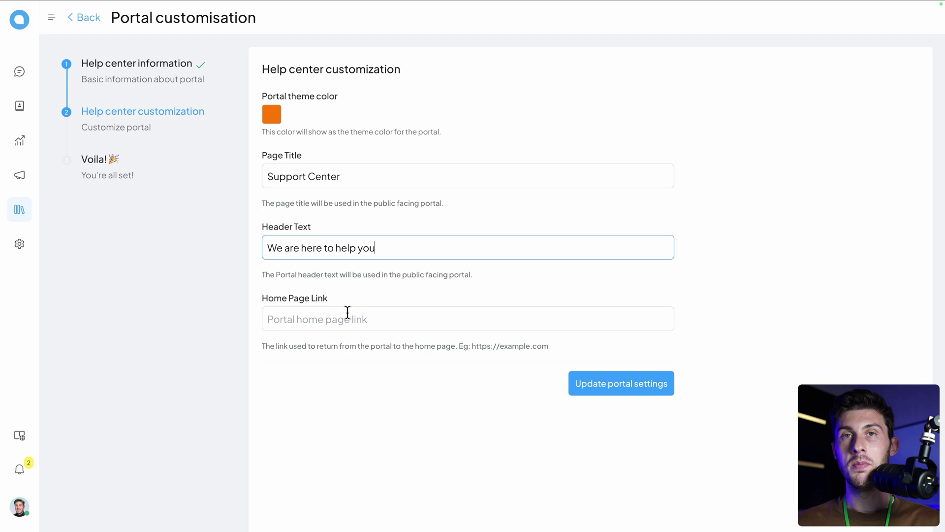
pyautogui.click(348, 313)
pyautogui.write('http://www.mobme.org/')
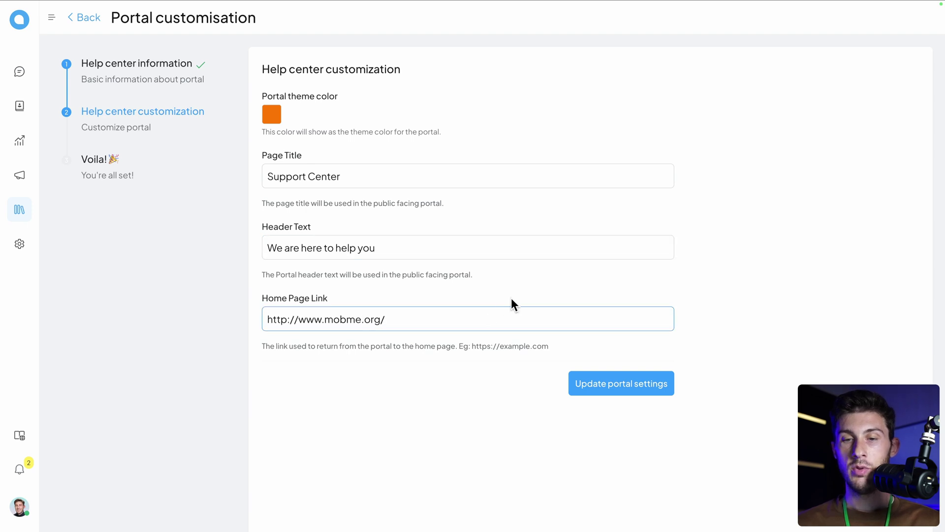
pyautogui.click(621, 391)
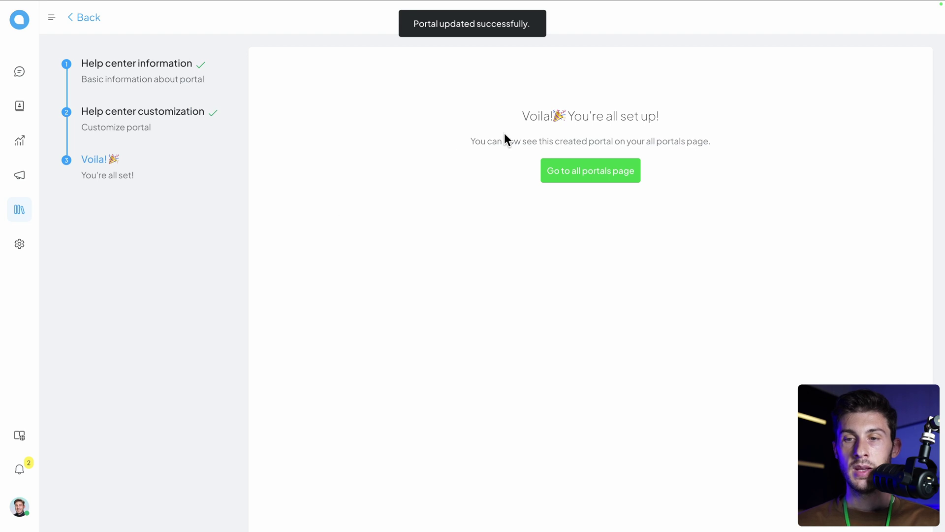
# Step: Add an Installation category with the hammer-and-wrench icon and open its empty article list
pyautogui.click(599, 176)
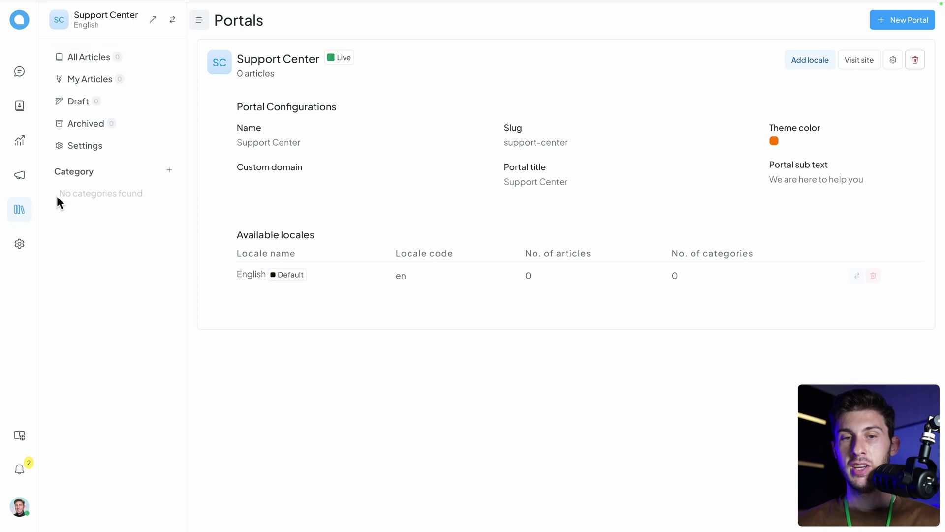
pyautogui.click(169, 172)
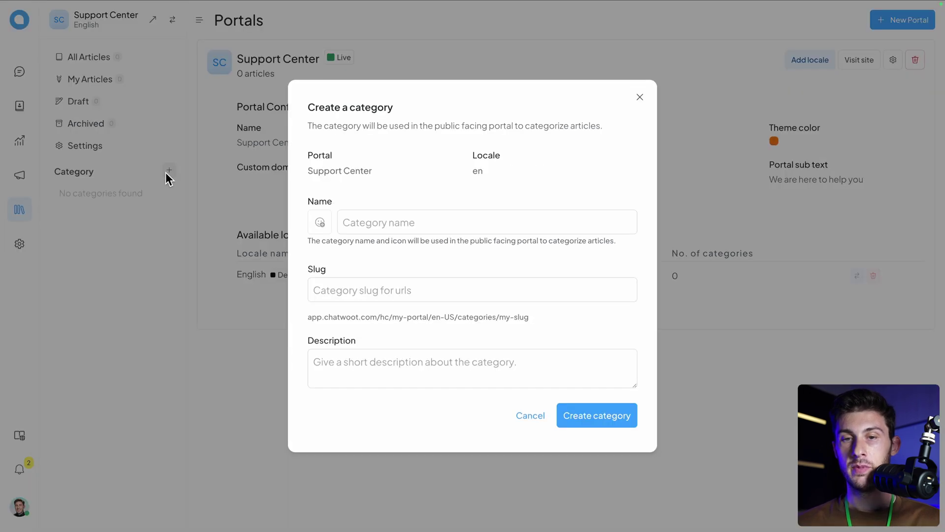
pyautogui.click(380, 220)
pyautogui.write('Installa')
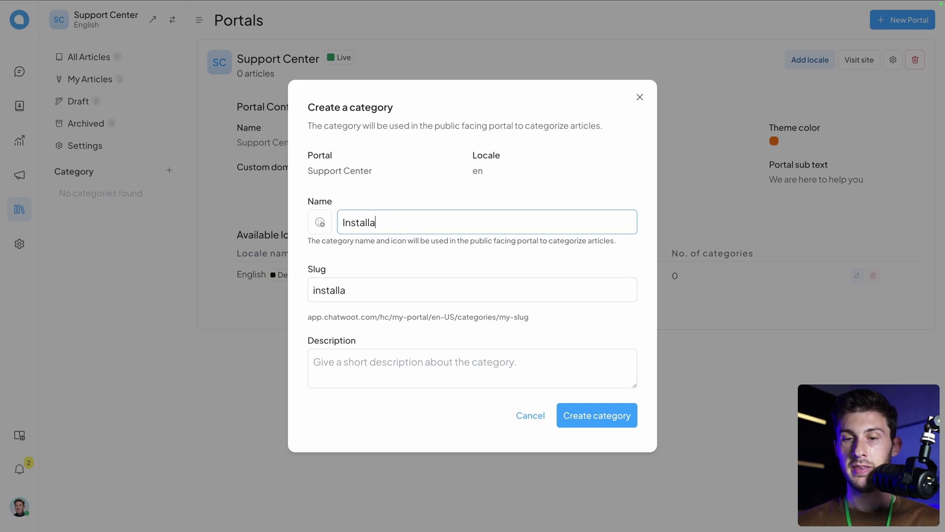
pyautogui.write('tion')
pyautogui.click(321, 226)
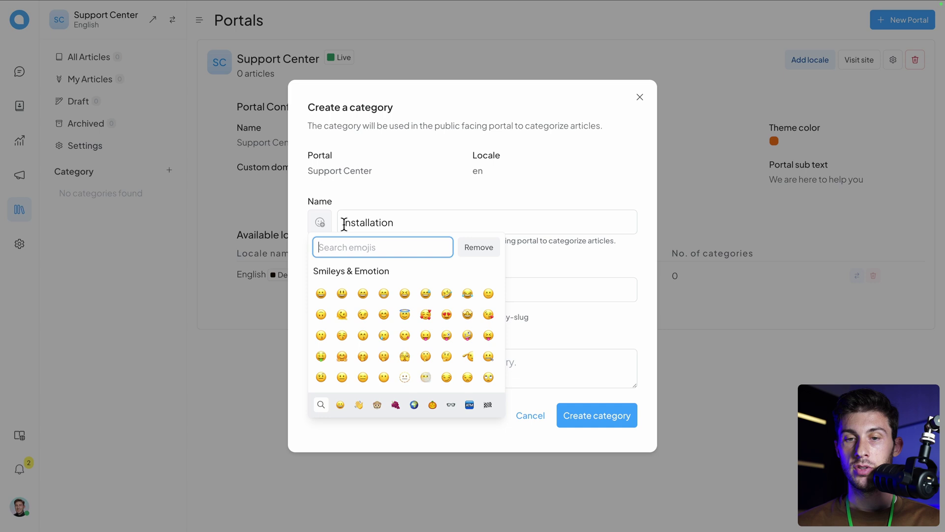
pyautogui.write('tool')
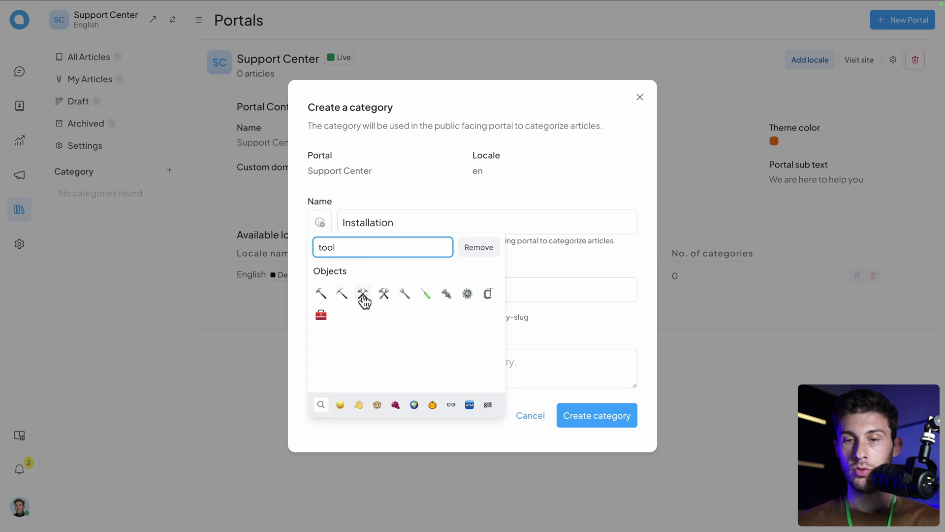
pyautogui.click(383, 295)
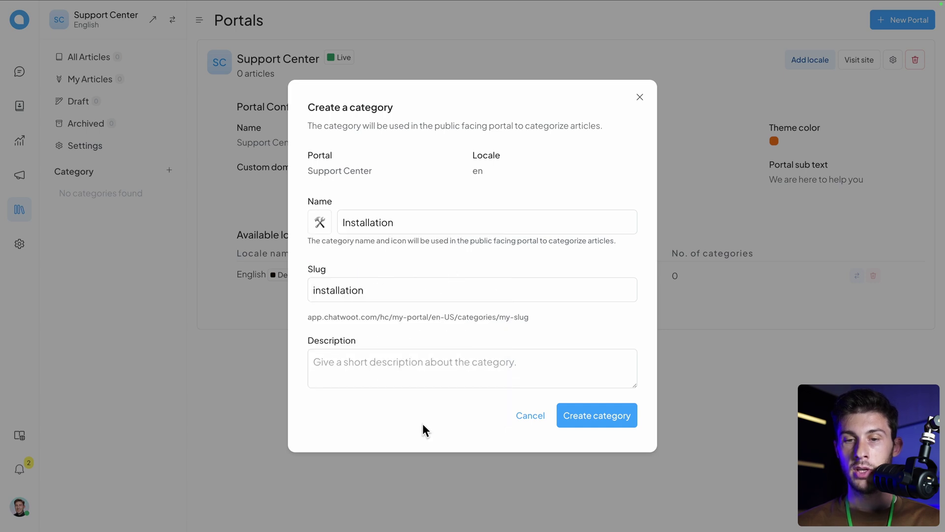
pyautogui.click(613, 412)
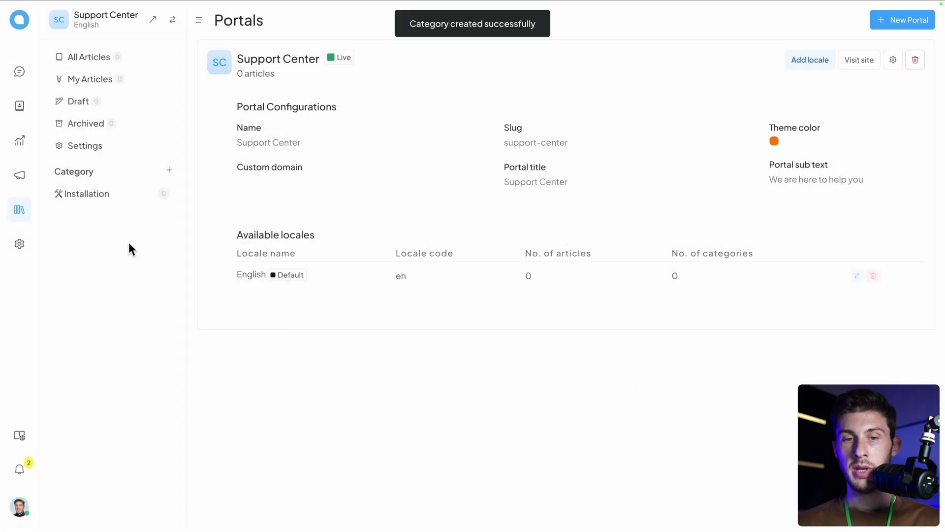
pyautogui.click(90, 200)
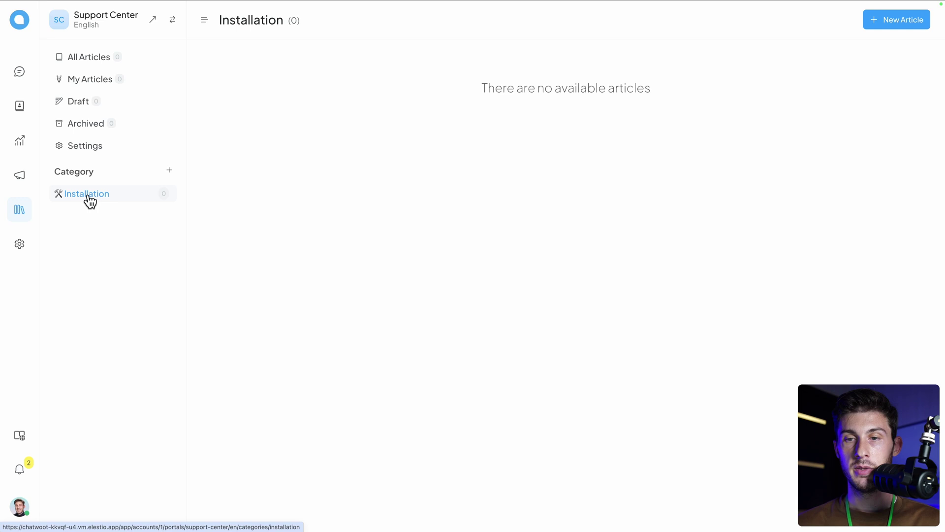
# Step: Publish 'How to deploy a chatwoot instance' with the pasted Elestio deploy instructions as its body
pyautogui.click(890, 20)
pyautogui.write('How to depl')
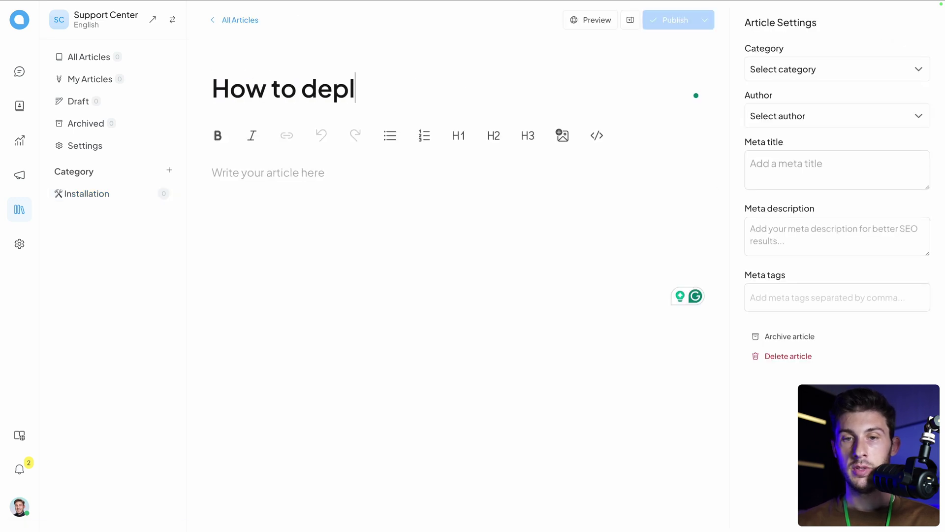
pyautogui.write('oy a chatwoot in')
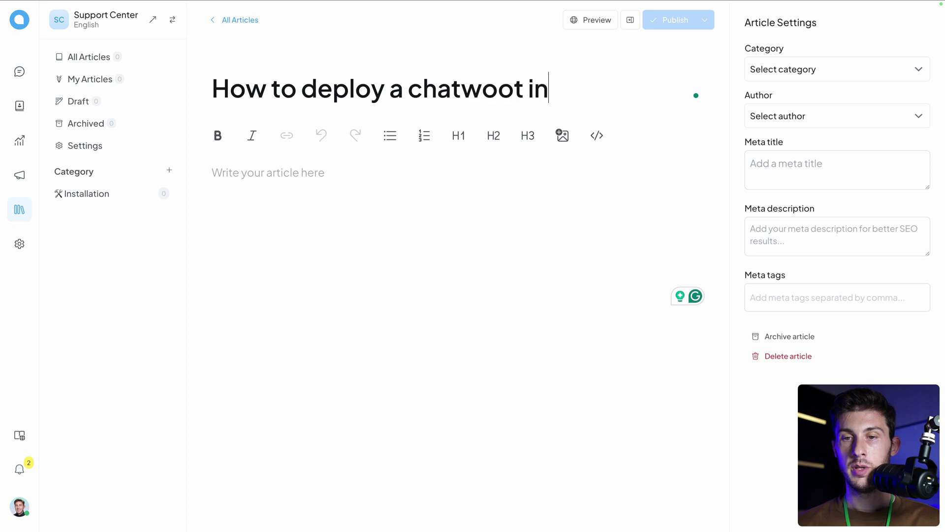
pyautogui.write('stance')
pyautogui.click(254, 172)
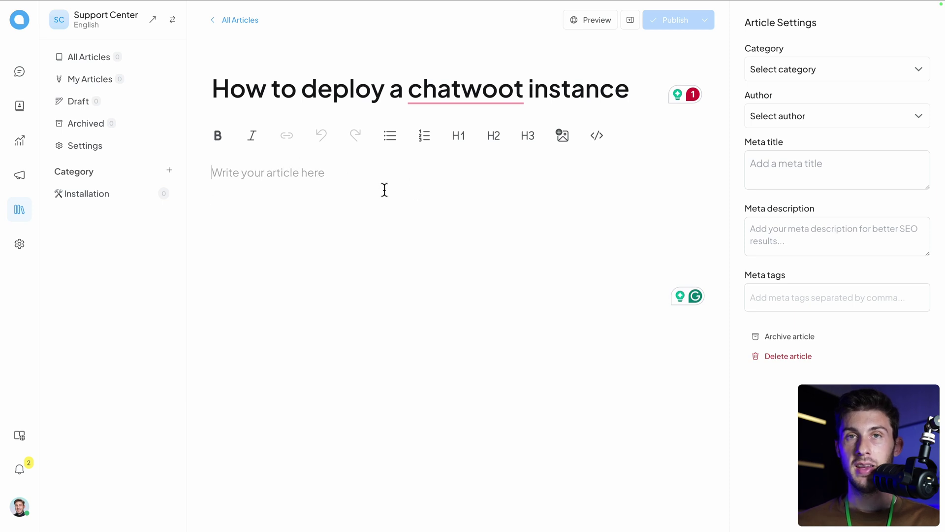
pyautogui.write('Go to https://elest.io/open-source/chatwoot and click on Deploy')
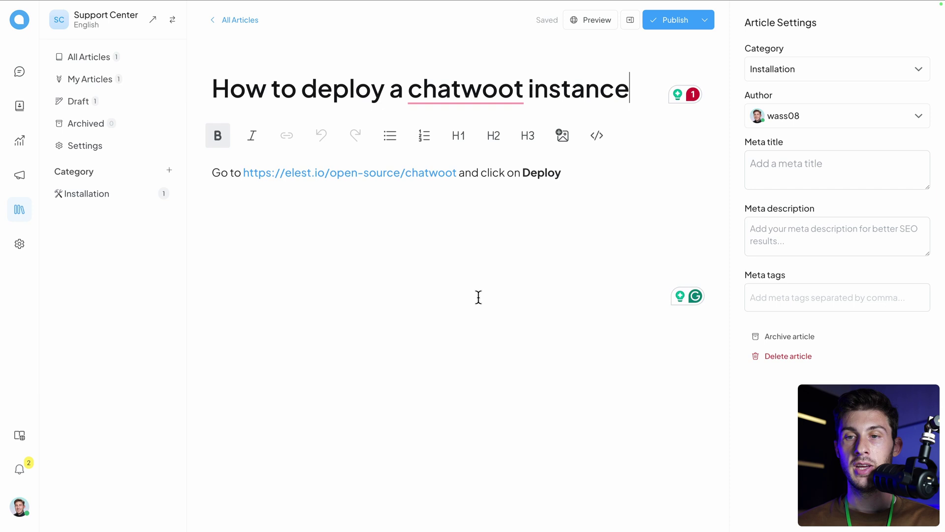
pyautogui.click(675, 23)
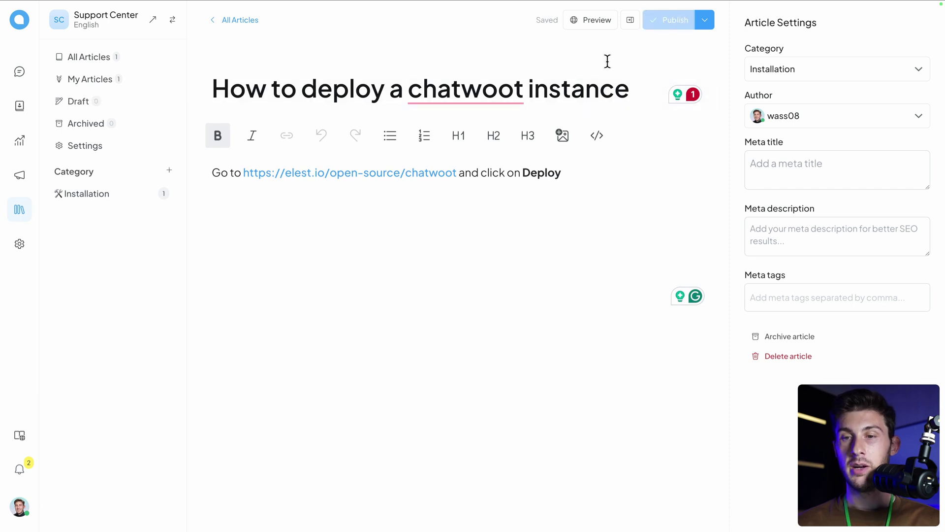
# Step: Preview the article on the public Support Center site, visiting its Installation category and home page
pyautogui.click(585, 21)
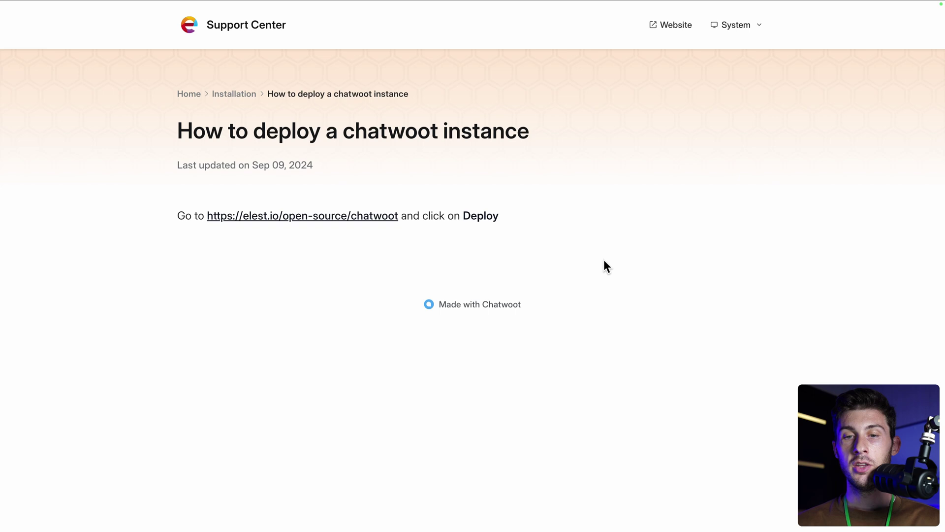
pyautogui.click(234, 95)
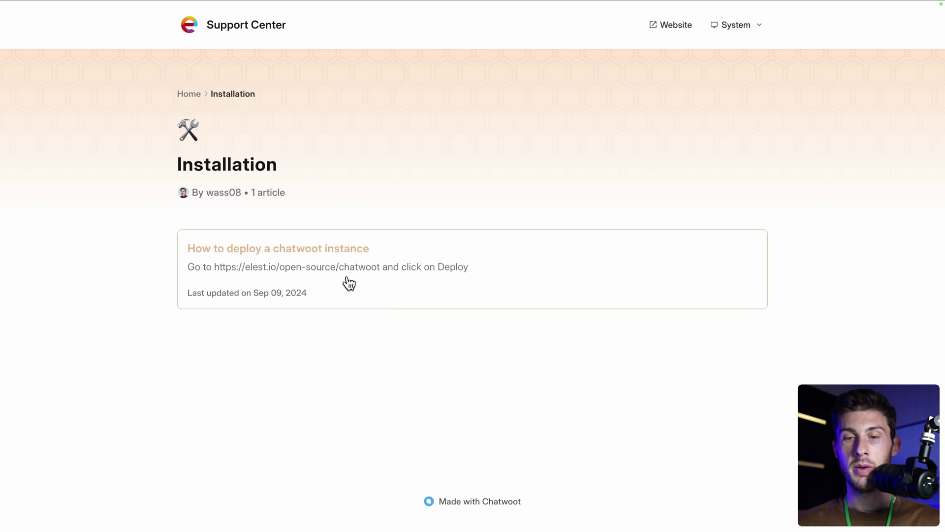
pyautogui.click(183, 95)
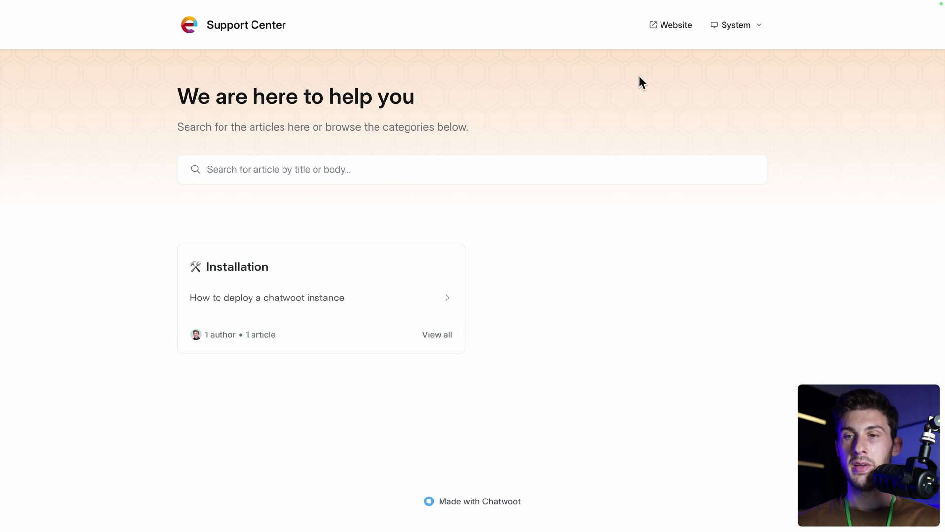
pyautogui.click(675, 26)
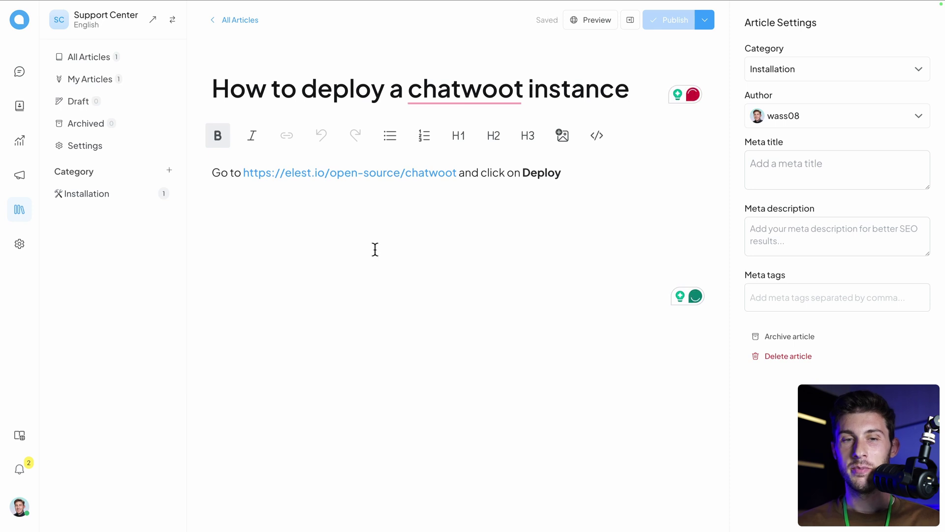
# Step: Browse the Agents, Teams and Automation settings, opening and discarding a new automation rule form
pyautogui.click(13, 249)
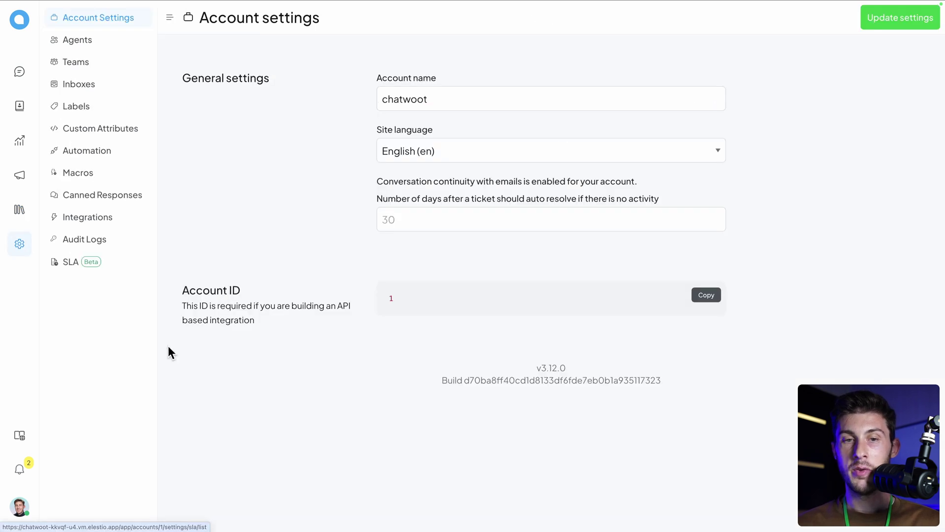
pyautogui.click(90, 50)
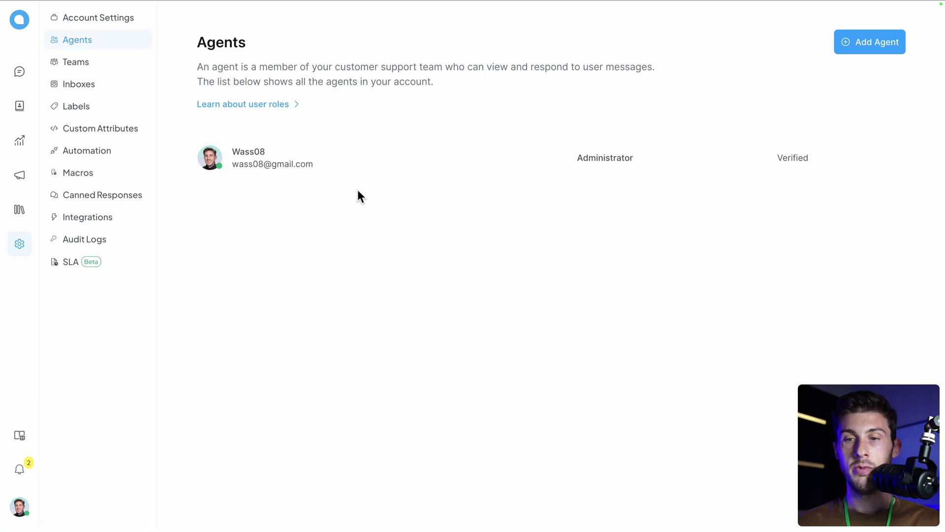
pyautogui.click(76, 64)
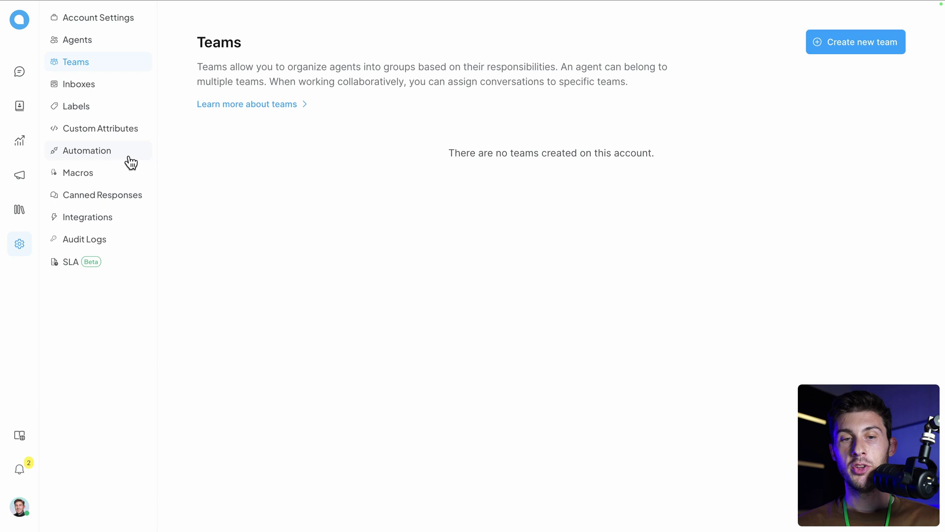
pyautogui.click(113, 154)
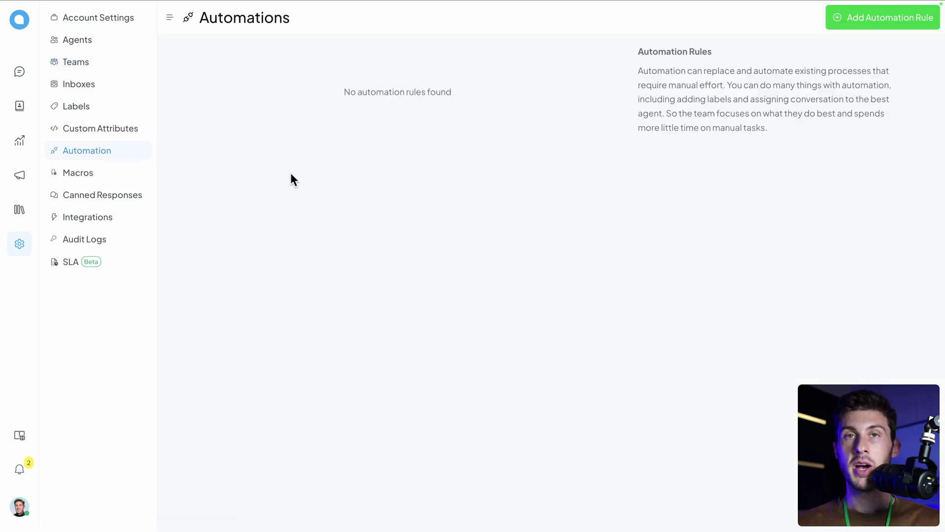
pyautogui.click(872, 18)
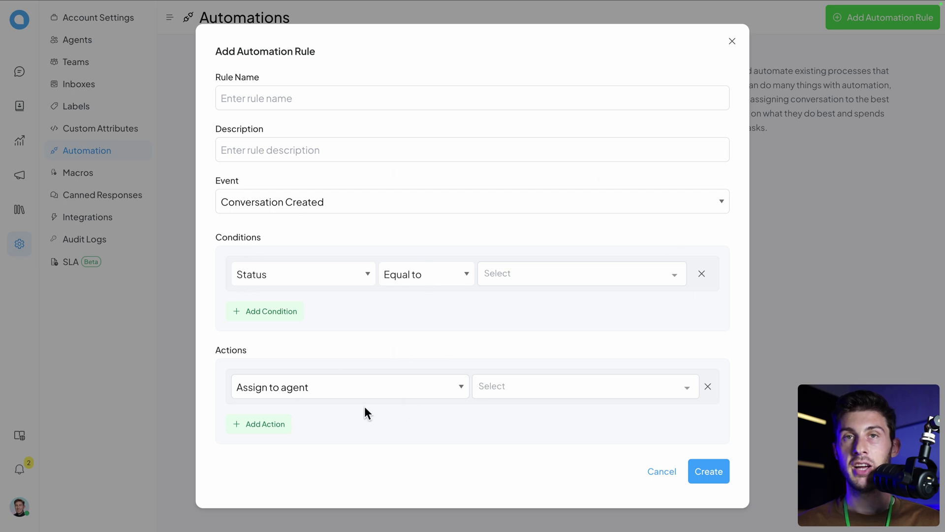
pyautogui.click(186, 173)
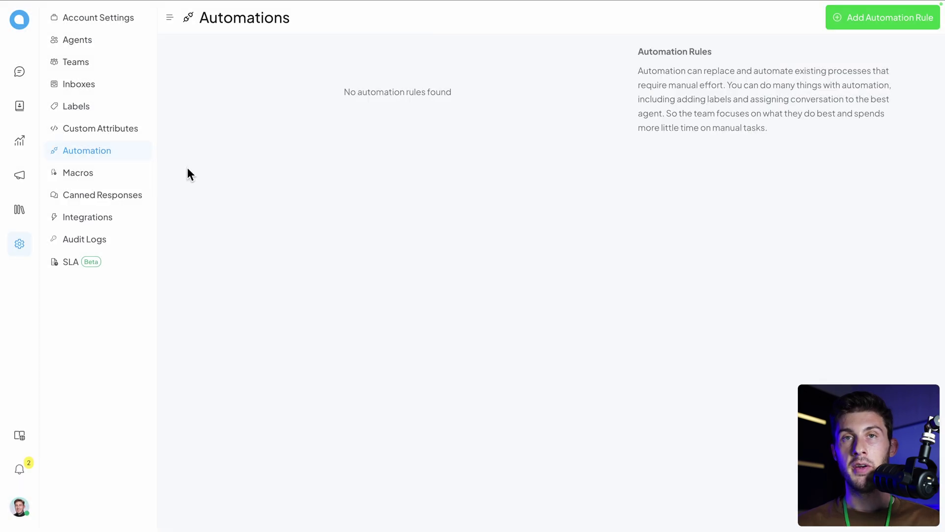
# Step: Save a canned response with short code doc and message 'Please check our documentation at XXX'
pyautogui.click(91, 197)
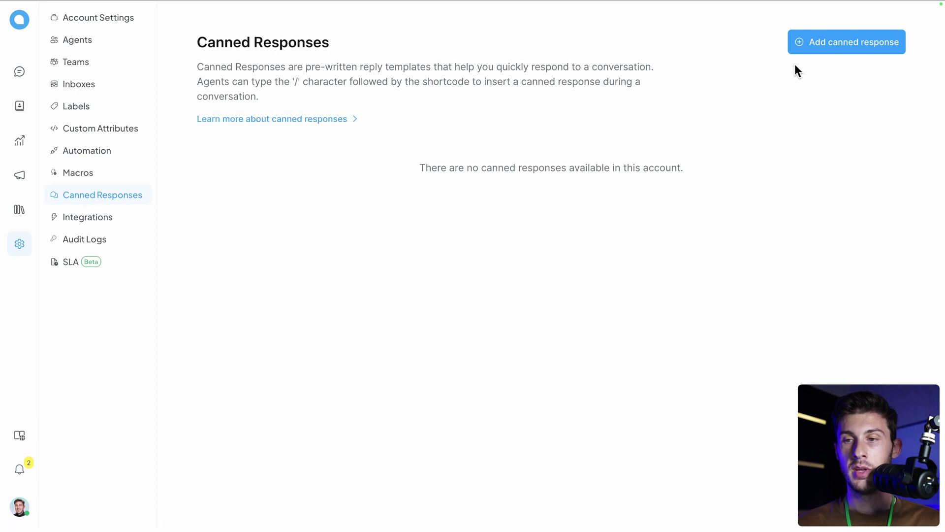
pyautogui.click(829, 42)
pyautogui.click(401, 204)
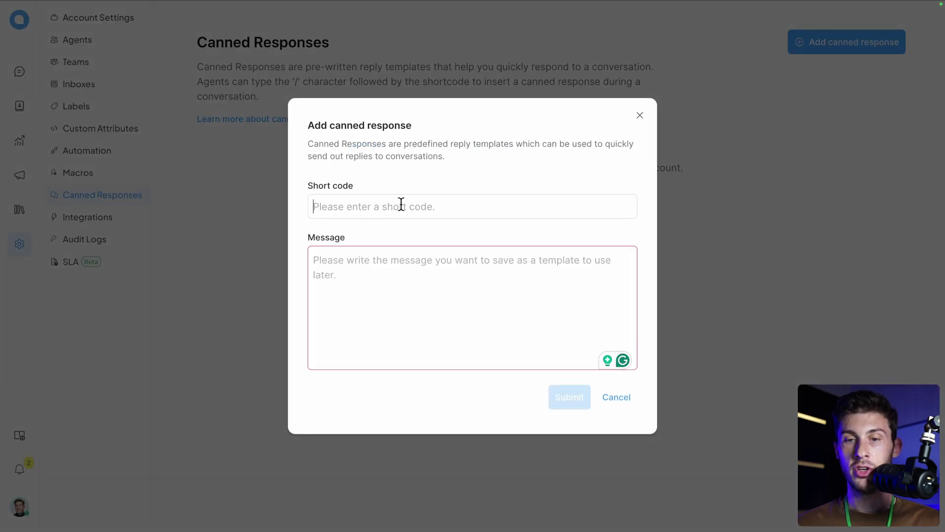
pyautogui.write('doc')
pyautogui.click(407, 274)
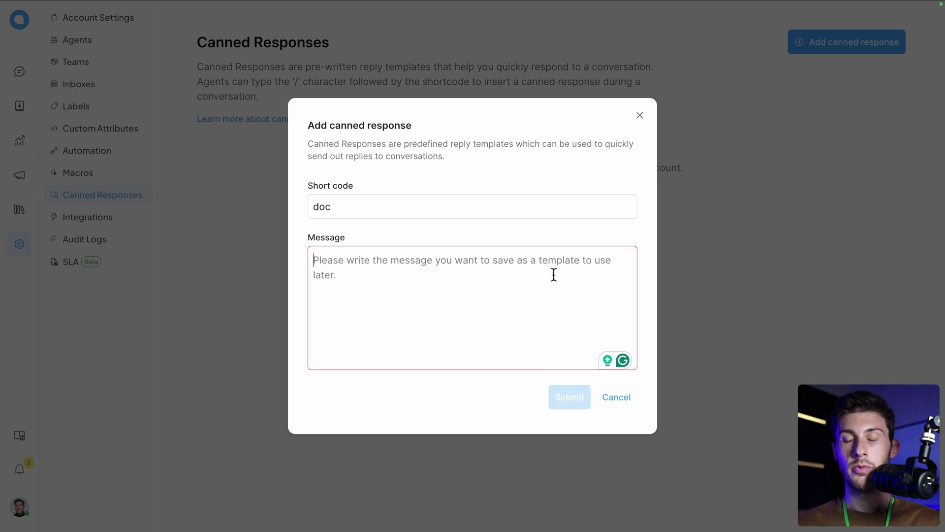
pyautogui.write('Please check our documentation at XXX')
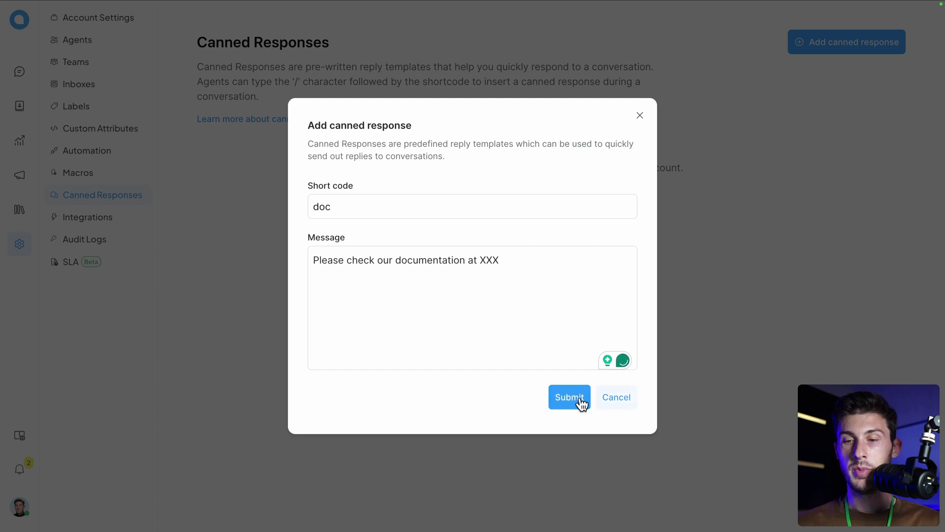
pyautogui.click(570, 402)
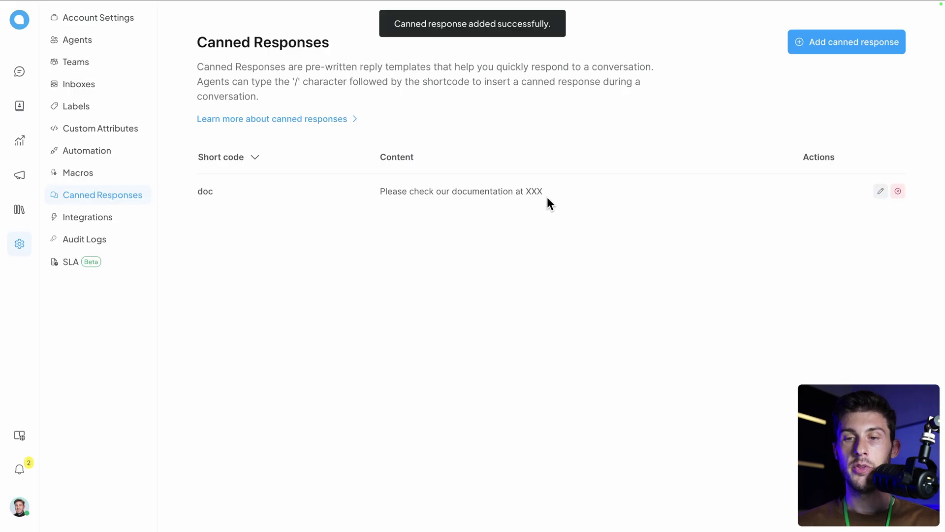
# Step: Send the doc canned response, inserted via '/', as a reply in the only inbox conversation
pyautogui.click(21, 76)
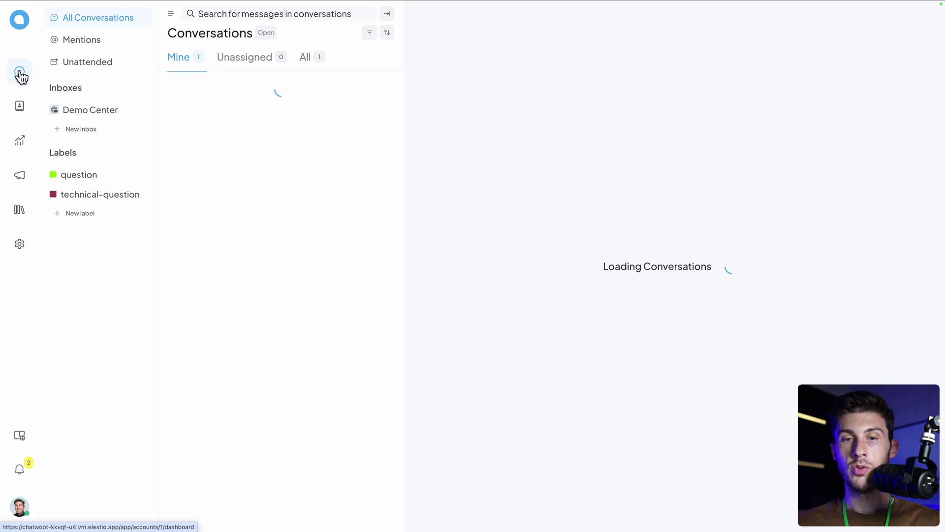
pyautogui.click(254, 99)
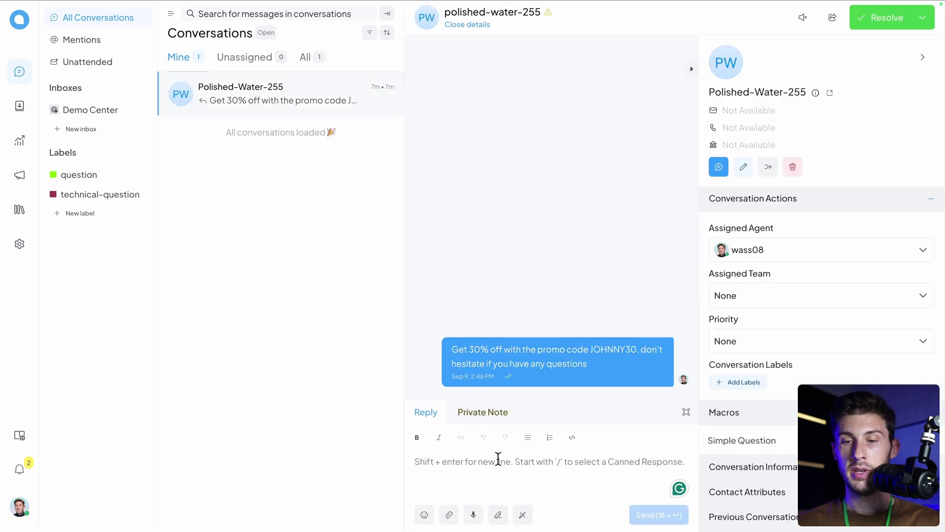
pyautogui.write('/')
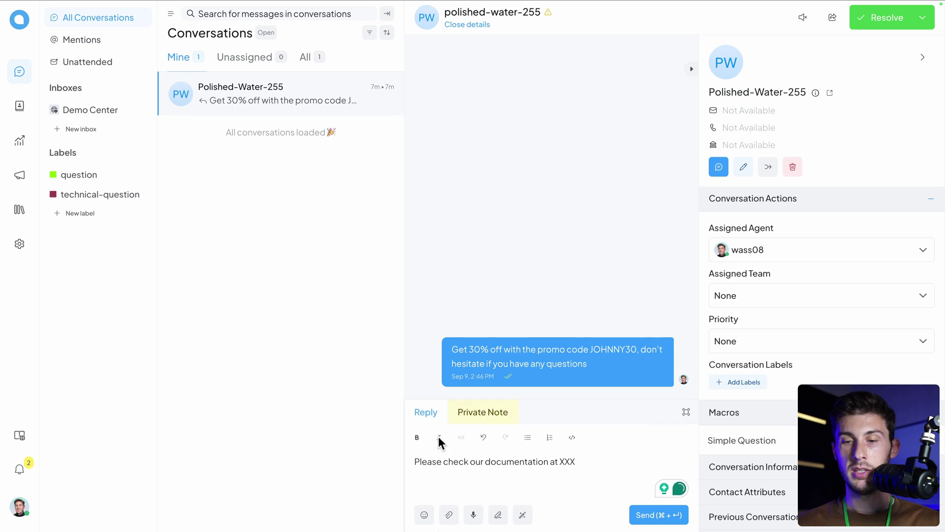
pyautogui.click(645, 516)
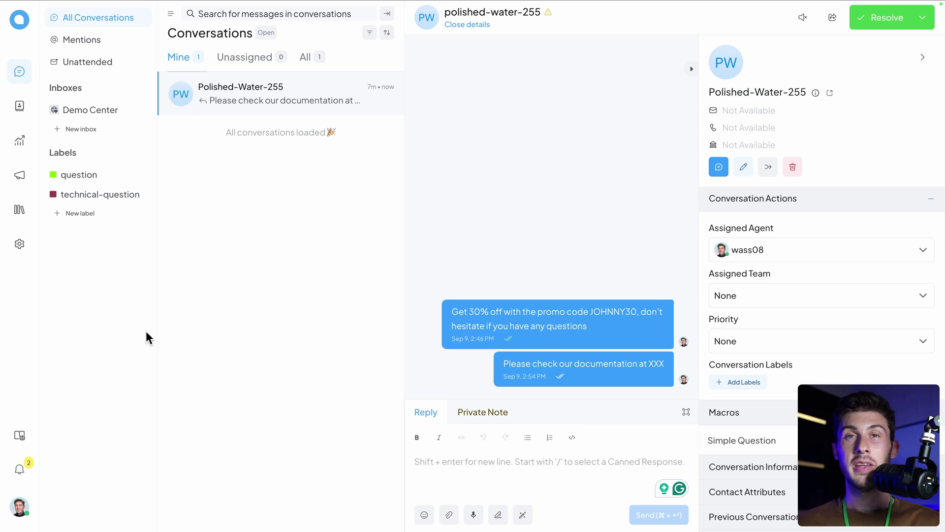
pyautogui.click(20, 440)
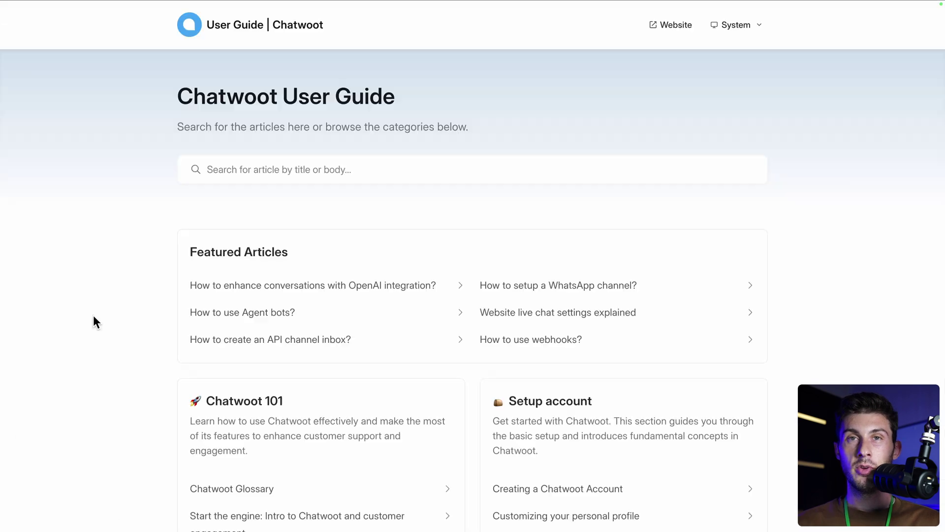
pyautogui.scroll(-3, 95, 322)
pyautogui.scroll(-8, 94, 317)
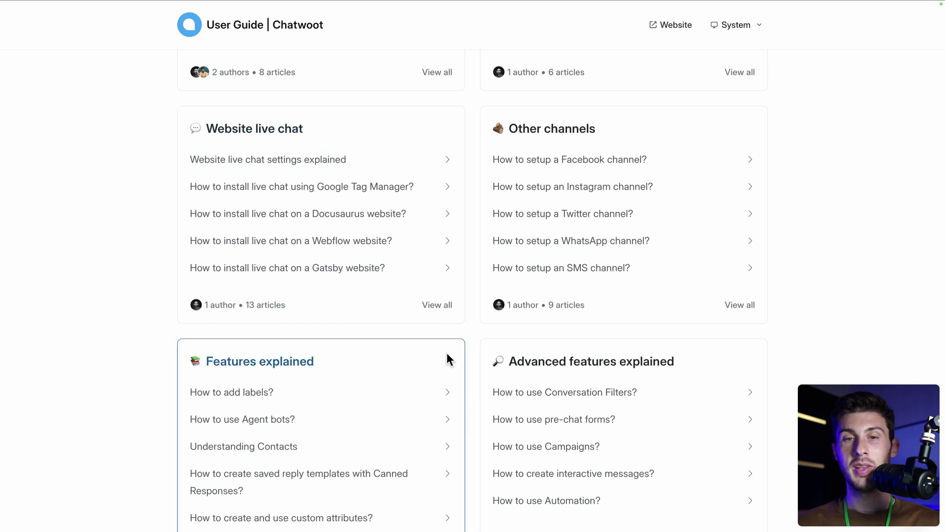
pyautogui.scroll(1, 447, 352)
pyautogui.scroll(10, 447, 352)
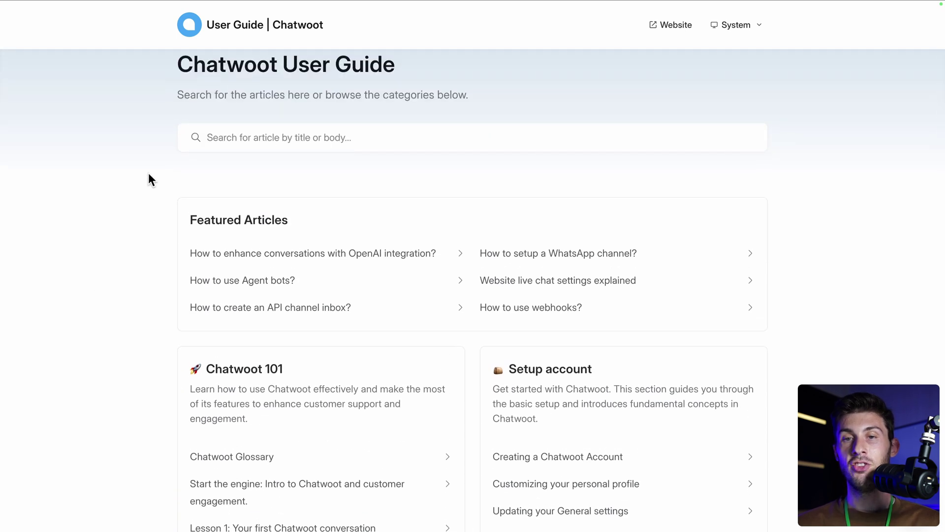